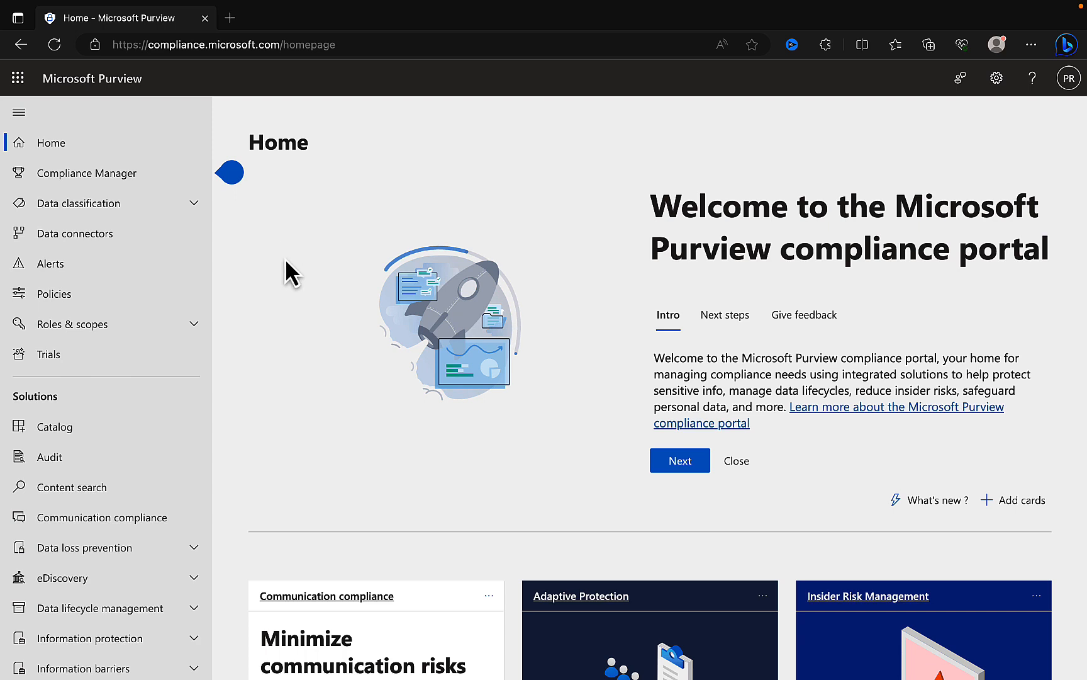
- Open Compliance Manager with the navigation pane collapsed and show its list of regulations
{"action": "left_click", "coordinate": [88, 176]}
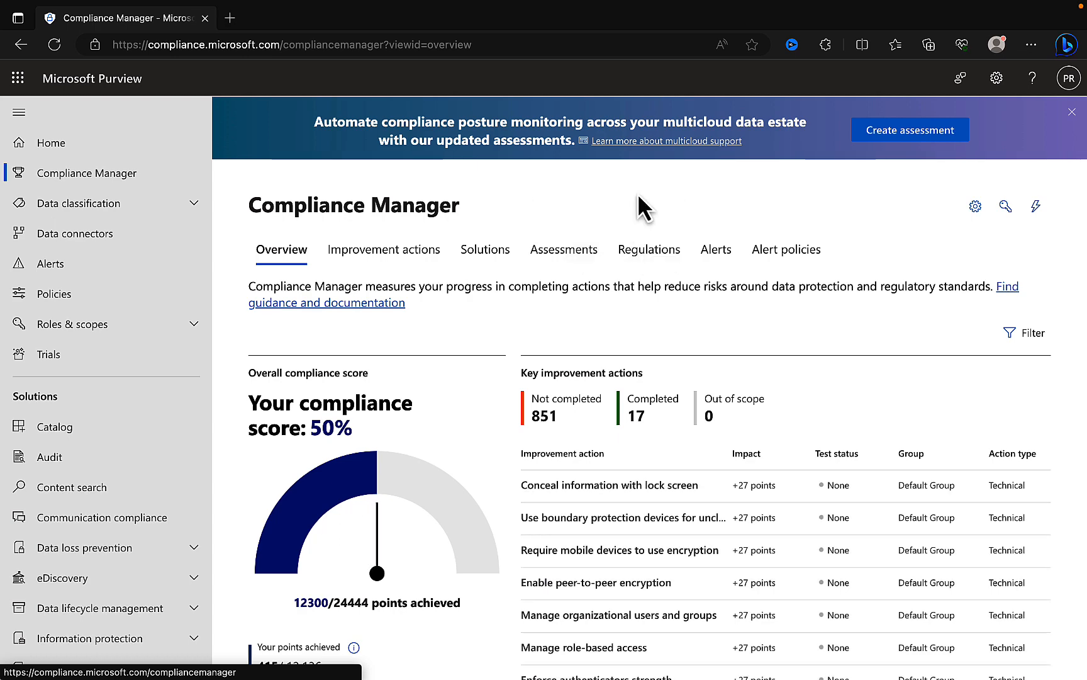
{"action": "left_click", "coordinate": [33, 115]}
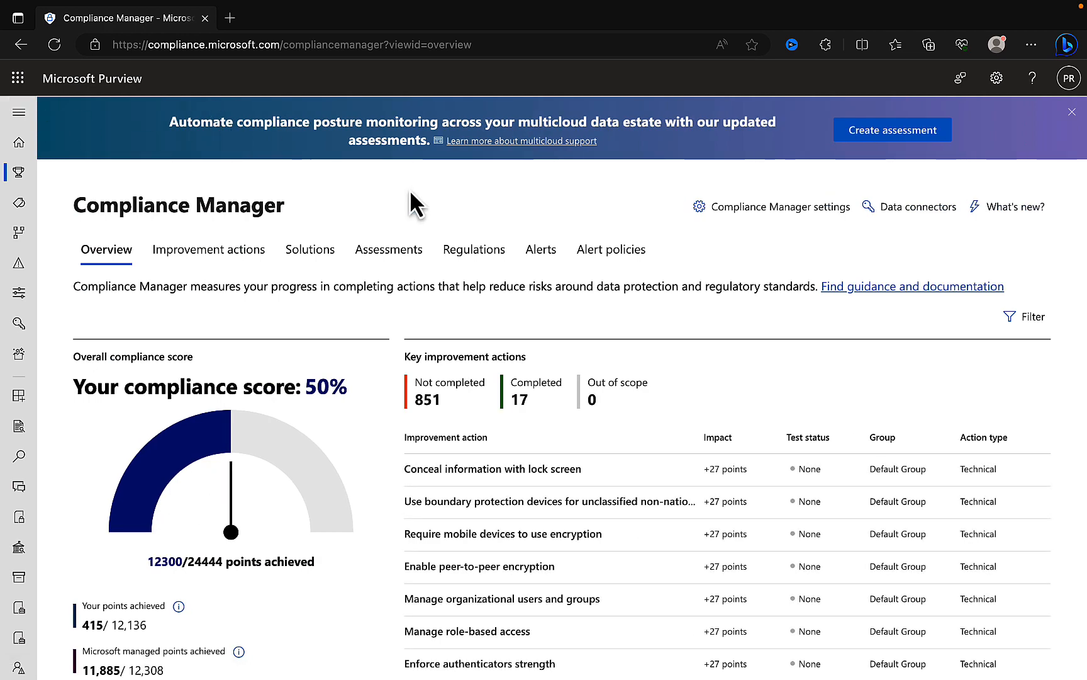
{"action": "left_click", "coordinate": [477, 263]}
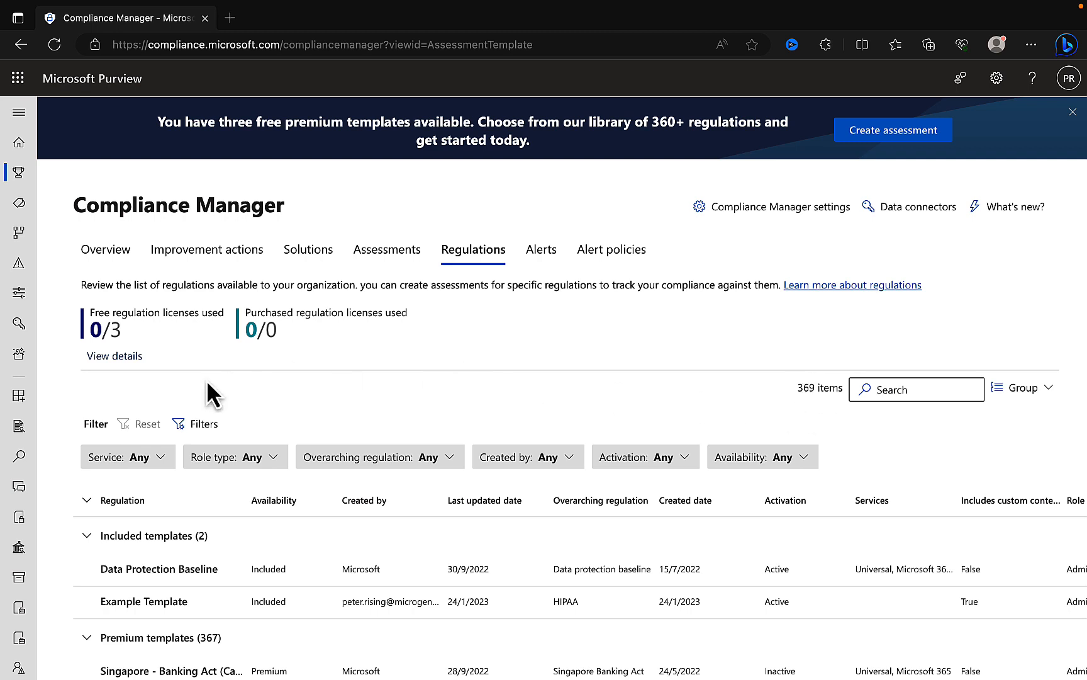
- Filter the regulations list to the Microsoft 365 service
{"action": "left_click", "coordinate": [161, 458]}
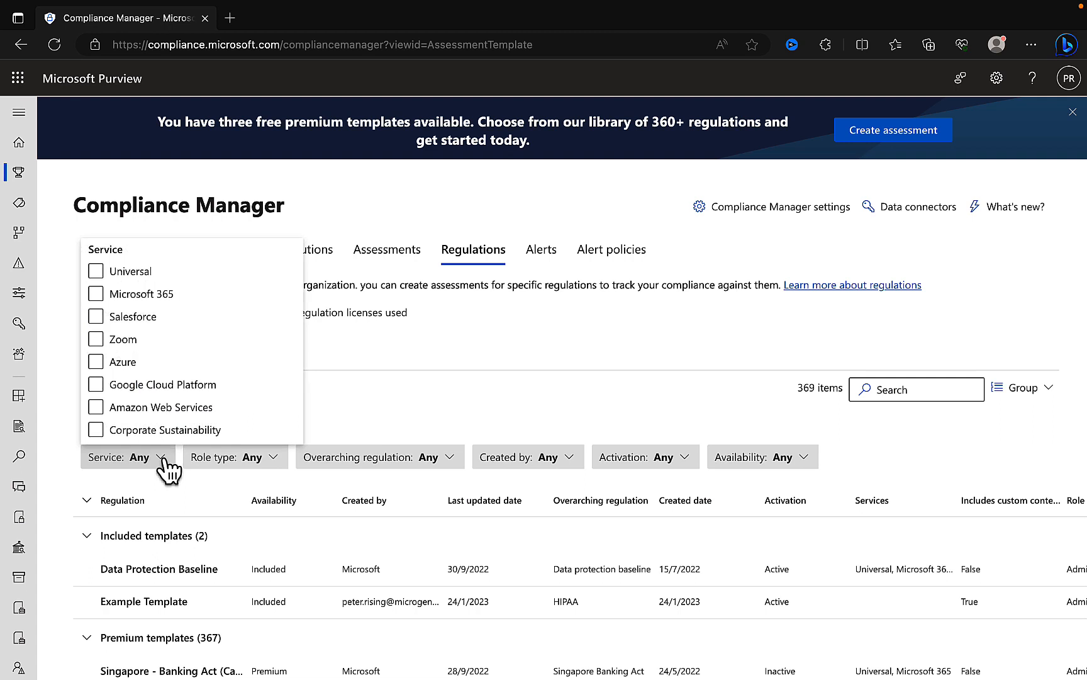
{"action": "left_click", "coordinate": [141, 294]}
{"action": "left_click", "coordinate": [164, 294]}
{"action": "left_click", "coordinate": [169, 272]}
{"action": "left_click", "coordinate": [158, 317]}
{"action": "left_click", "coordinate": [191, 388]}
{"action": "left_click", "coordinate": [193, 408]}
{"action": "left_click", "coordinate": [194, 410]}
{"action": "left_click", "coordinate": [177, 318]}
{"action": "left_click", "coordinate": [145, 300]}
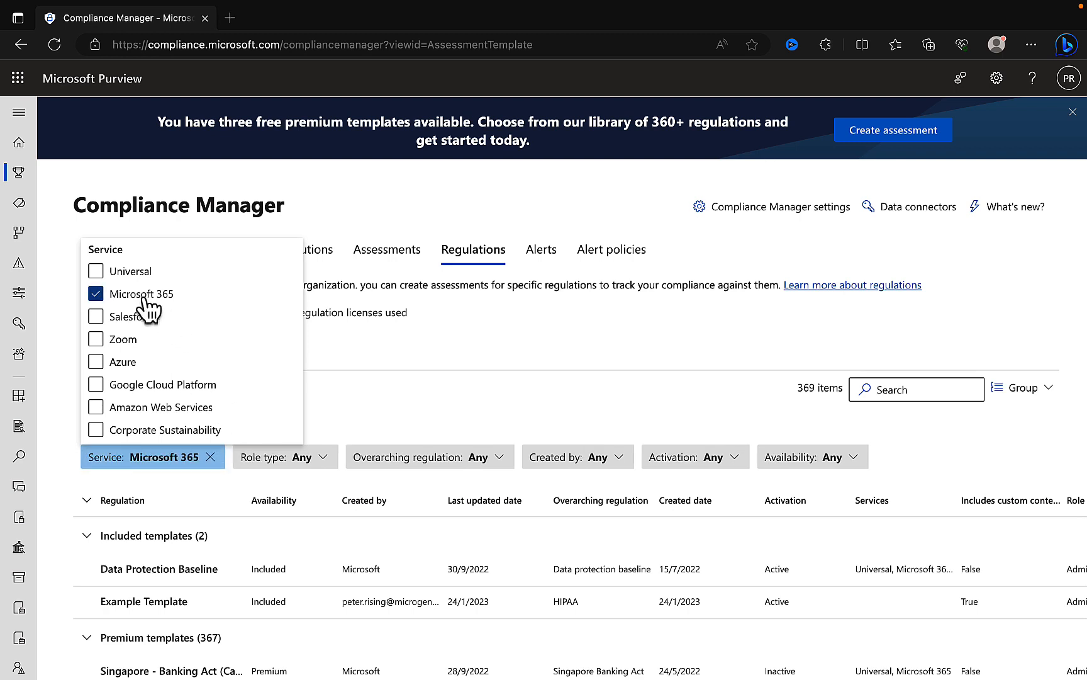
{"action": "left_click", "coordinate": [483, 365]}
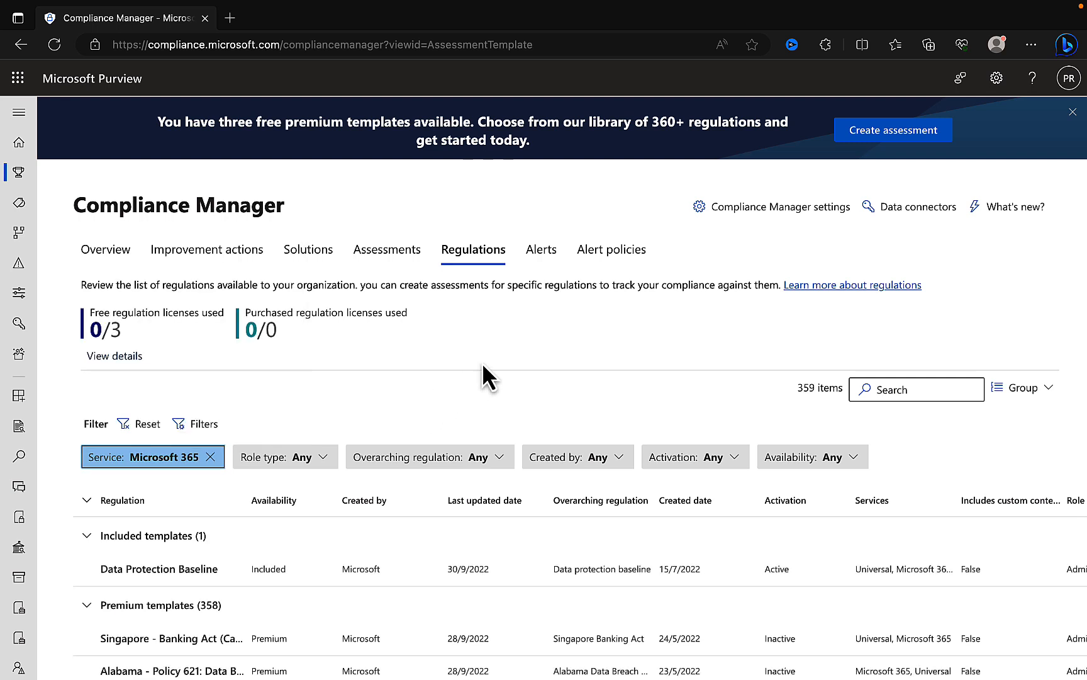
- Examine the options of the Role type filter and close it without choosing one
{"action": "left_click", "coordinate": [324, 458]}
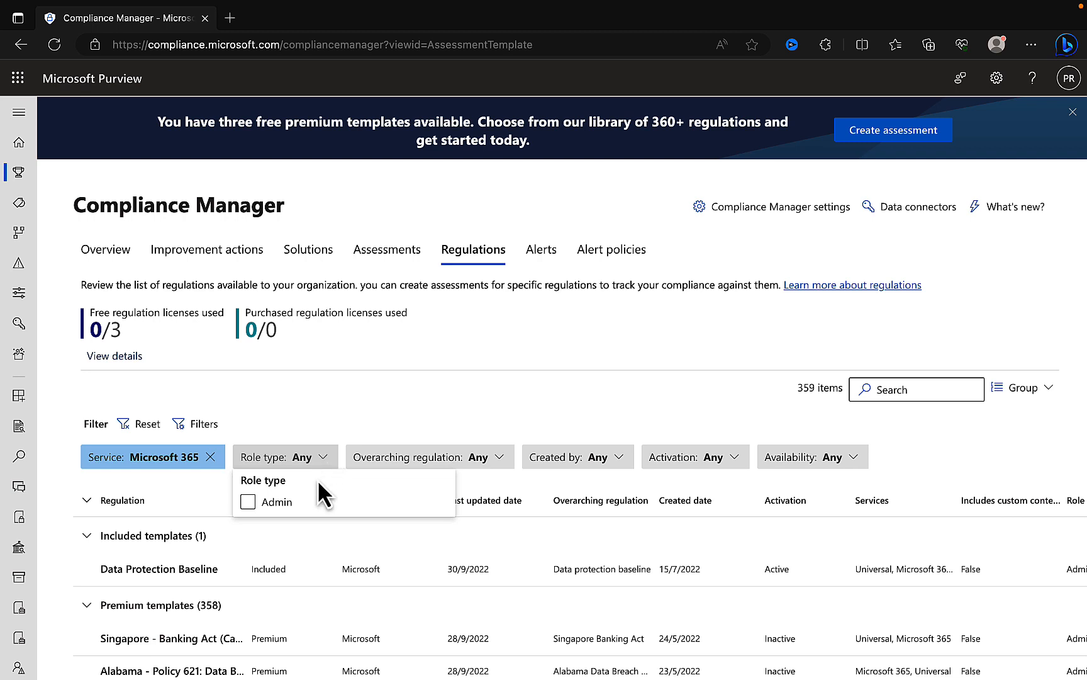
{"action": "left_click", "coordinate": [269, 502]}
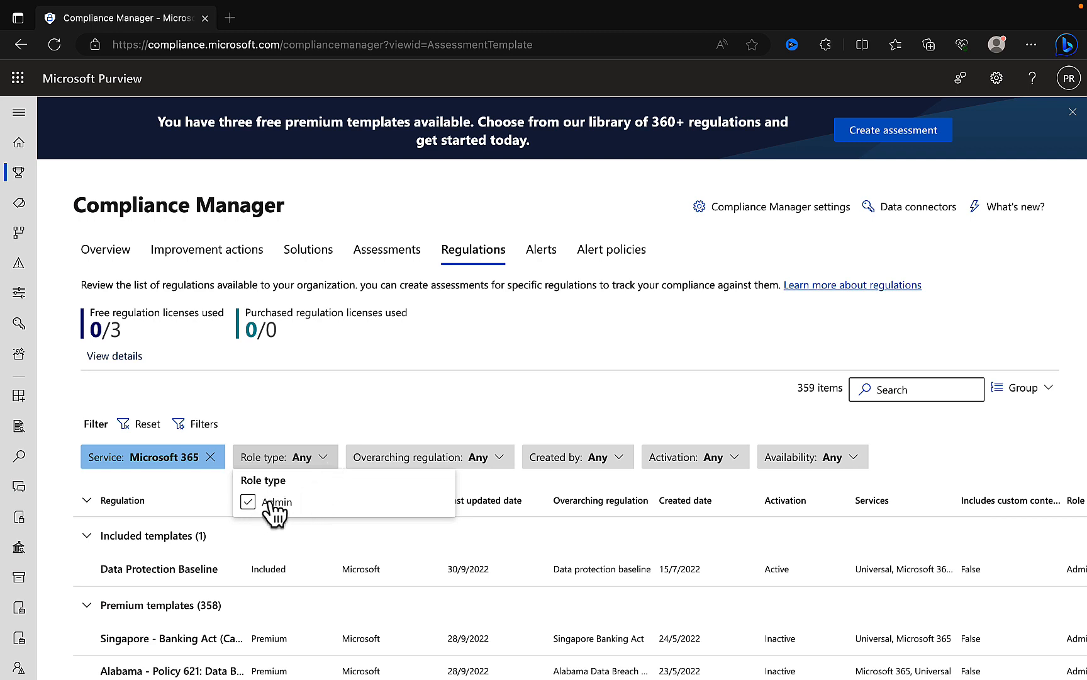
{"action": "left_click", "coordinate": [319, 466]}
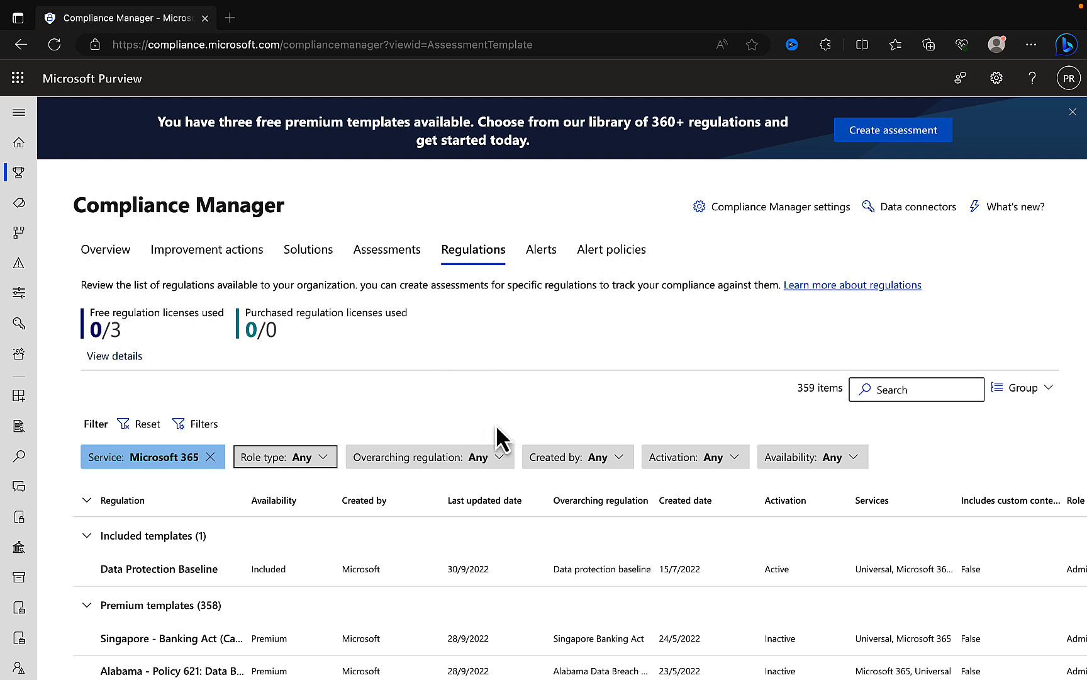
- Look through the overarching regulations offered as filter options for the regulations list
{"action": "left_click", "coordinate": [500, 459]}
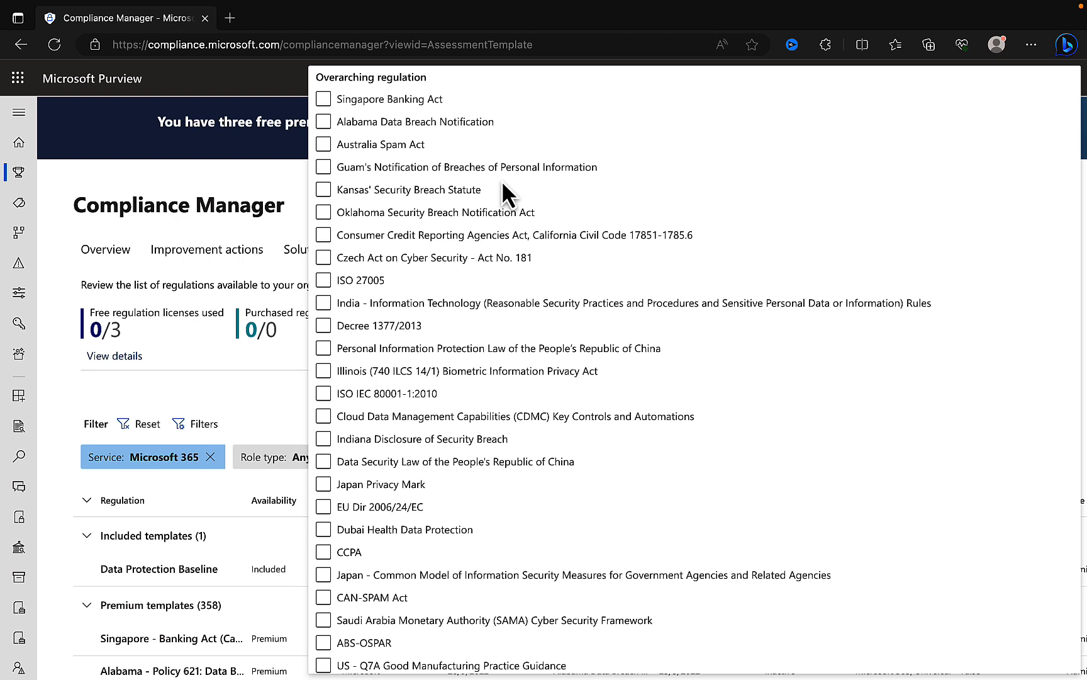
{"action": "left_click", "coordinate": [525, 263]}
{"action": "left_click", "coordinate": [531, 372]}
{"action": "left_click", "coordinate": [534, 440]}
{"action": "scroll", "coordinate": [533, 440], "scroll_direction": "down", "scroll_amount": 5}
{"action": "left_click", "coordinate": [534, 440]}
{"action": "scroll", "coordinate": [534, 441], "scroll_direction": "down", "scroll_amount": 4}
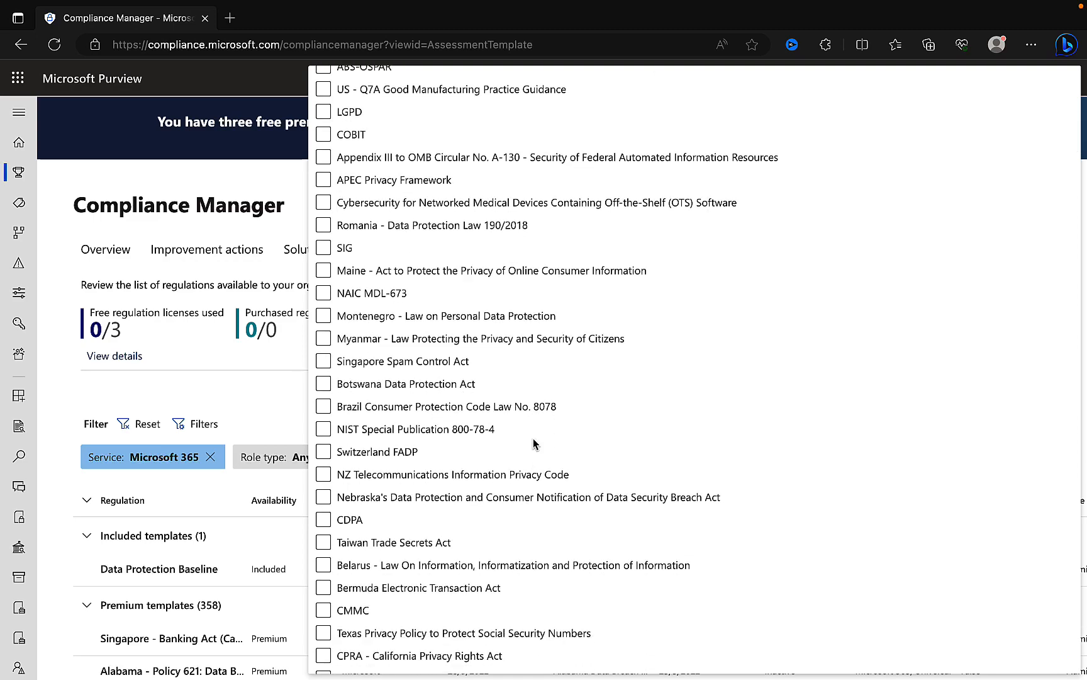
{"action": "scroll", "coordinate": [534, 444], "scroll_direction": "down", "scroll_amount": 9}
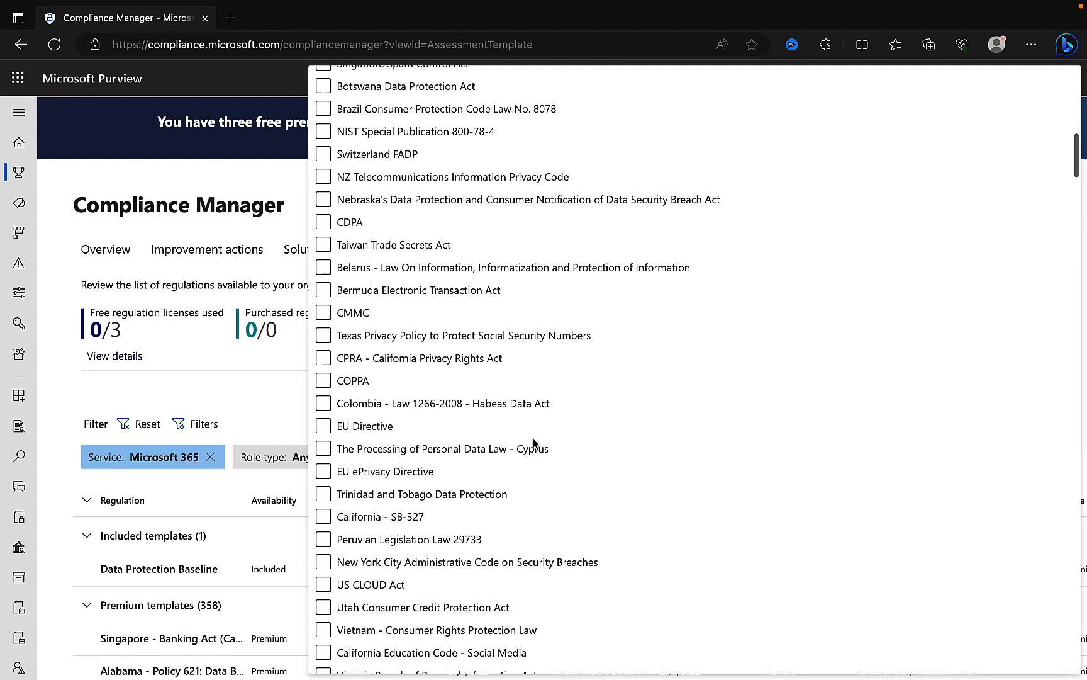
{"action": "scroll", "coordinate": [534, 443], "scroll_direction": "down", "scroll_amount": 7}
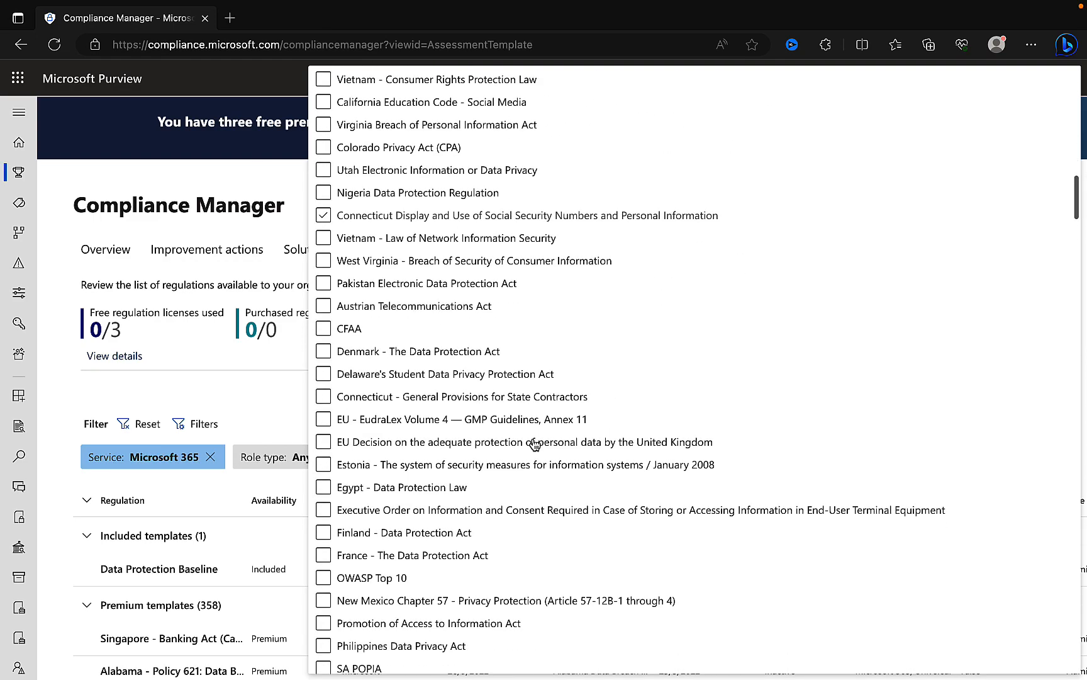
{"action": "scroll", "coordinate": [534, 444], "scroll_direction": "down", "scroll_amount": 12}
{"action": "scroll", "coordinate": [533, 444], "scroll_direction": "up", "scroll_amount": 6}
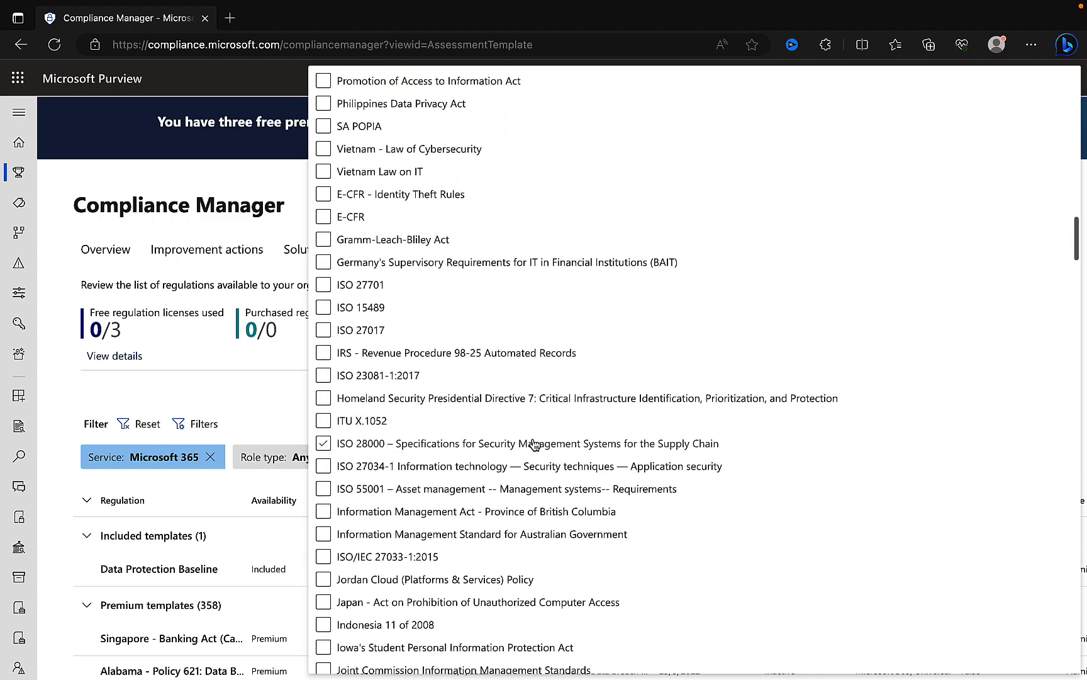
{"action": "scroll", "coordinate": [533, 443], "scroll_direction": "up", "scroll_amount": 1}
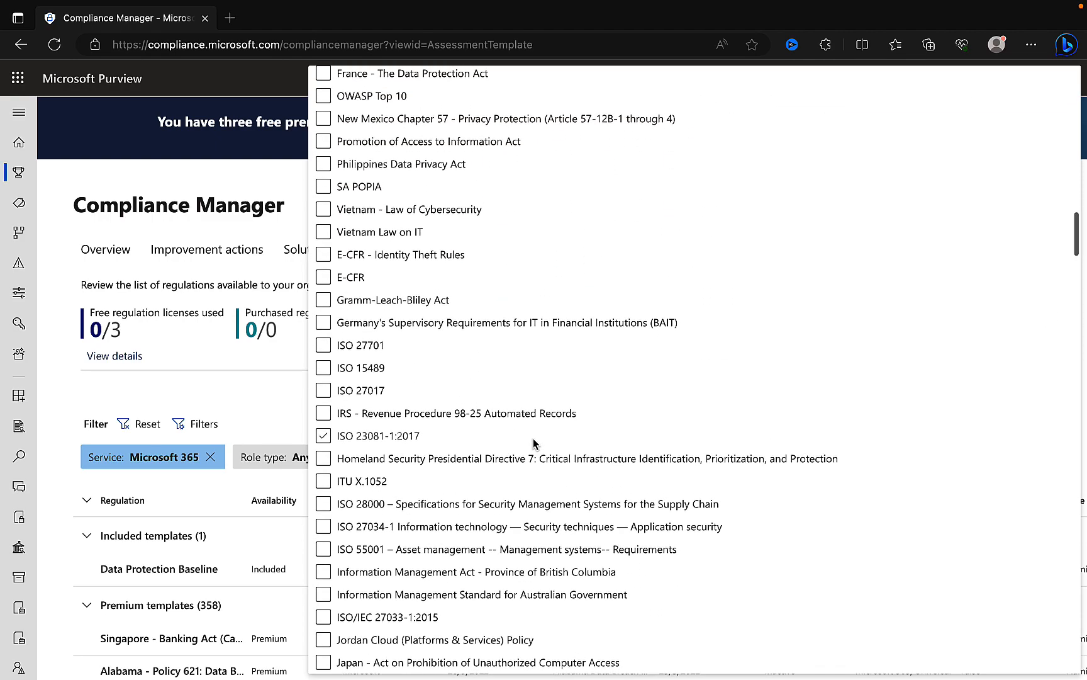
{"action": "left_click", "coordinate": [534, 443]}
{"action": "scroll", "coordinate": [572, 523], "scroll_direction": "down", "scroll_amount": 1}
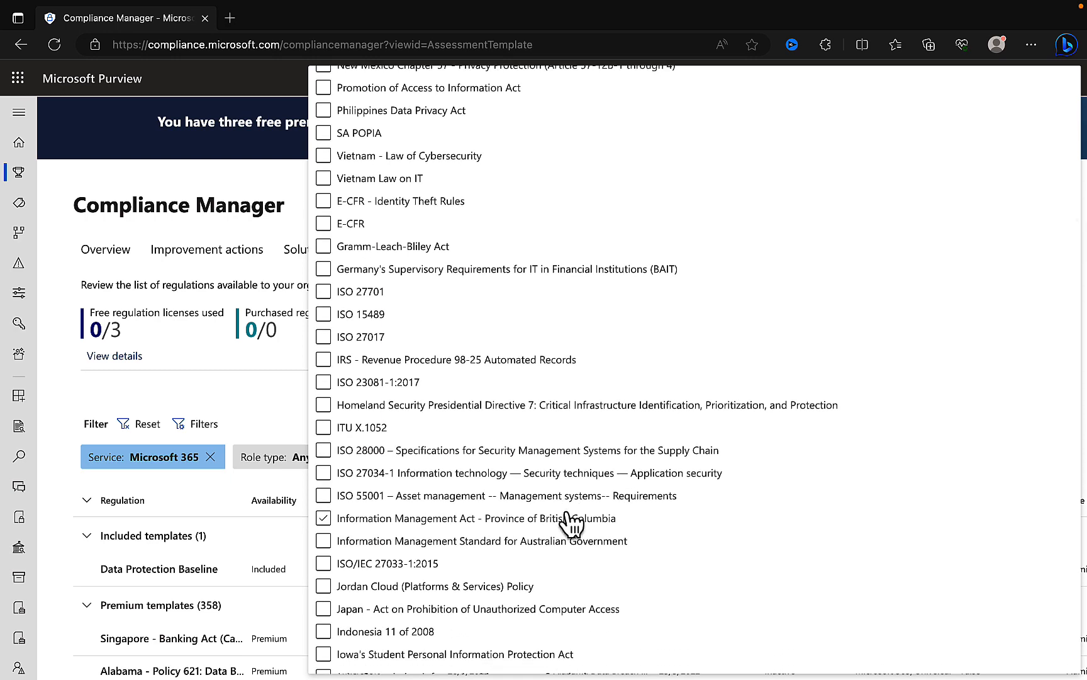
{"action": "scroll", "coordinate": [571, 522], "scroll_direction": "down", "scroll_amount": 1}
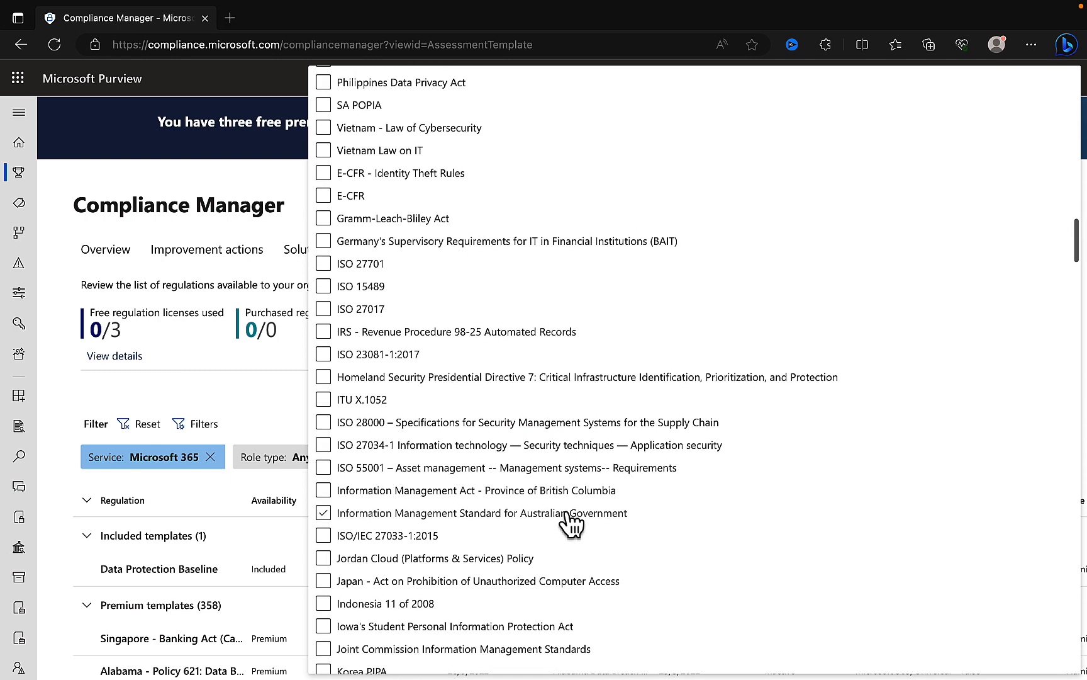
{"action": "scroll", "coordinate": [582, 510], "scroll_direction": "down", "scroll_amount": 1}
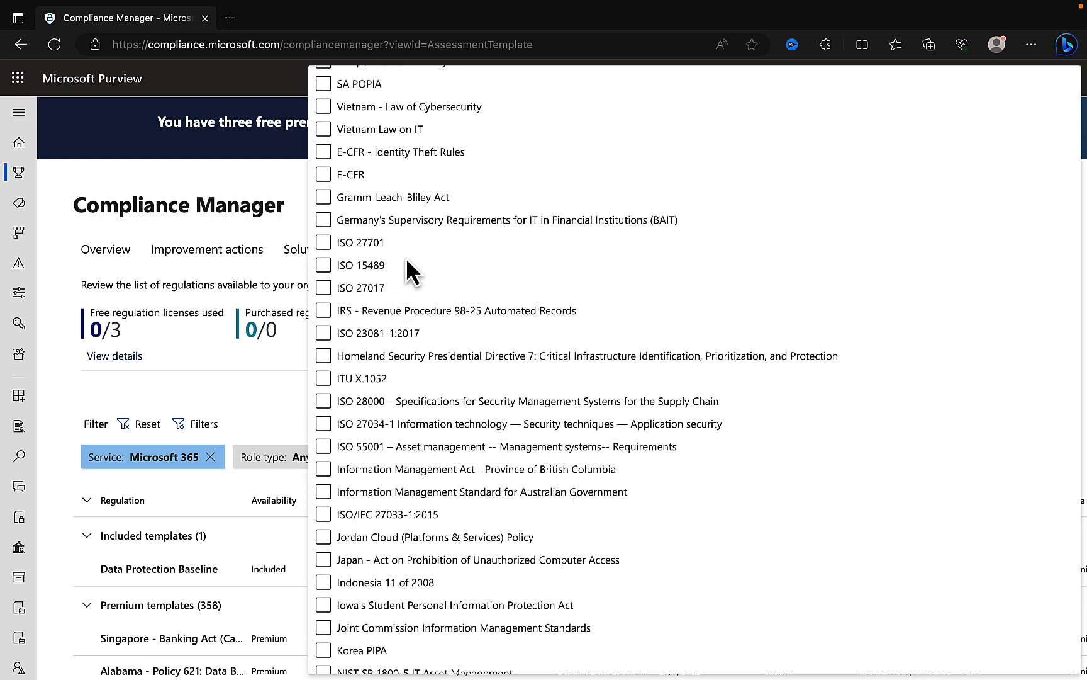
{"action": "left_click", "coordinate": [437, 357]}
{"action": "scroll", "coordinate": [438, 365], "scroll_direction": "down", "scroll_amount": 1}
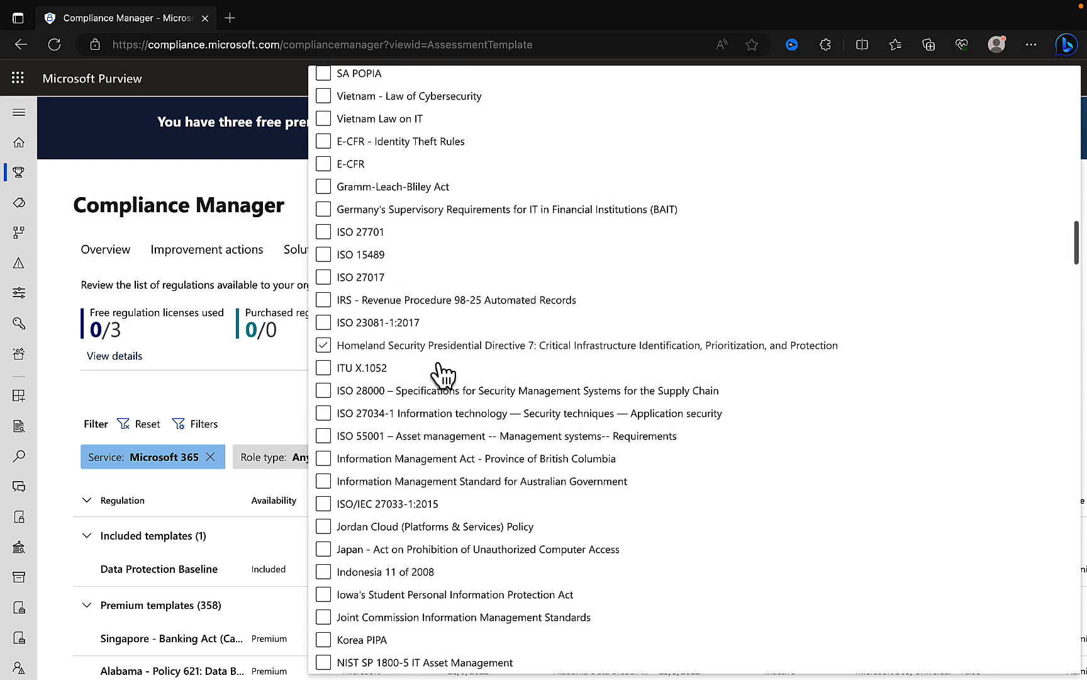
{"action": "scroll", "coordinate": [441, 371], "scroll_direction": "down", "scroll_amount": 5}
{"action": "left_click", "coordinate": [438, 369]}
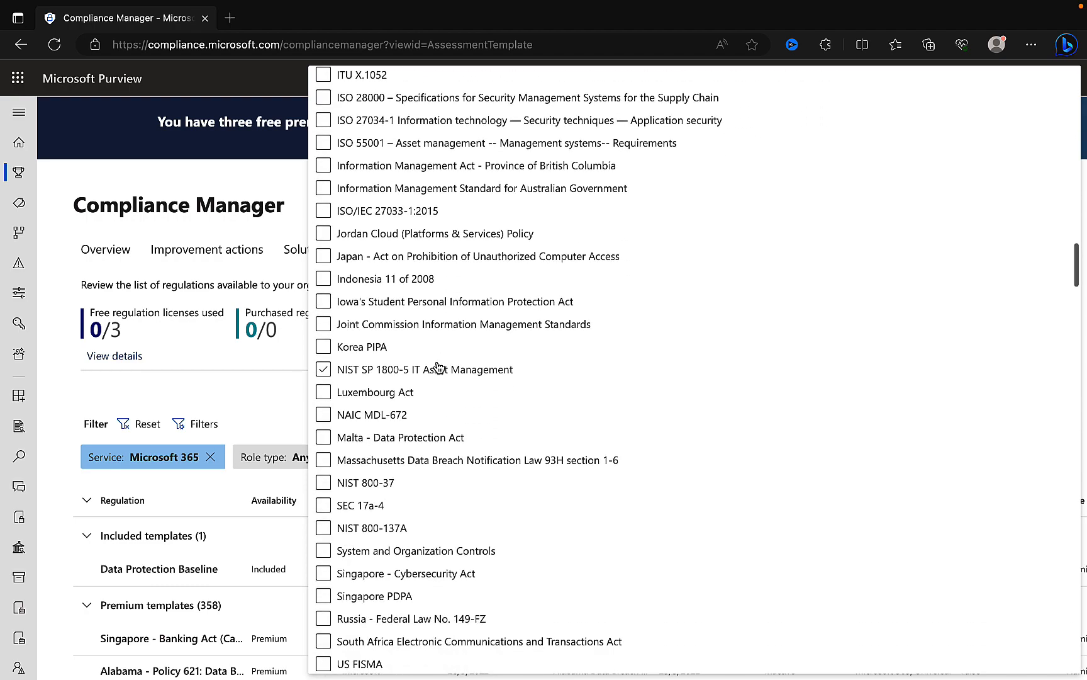
{"action": "scroll", "coordinate": [438, 367], "scroll_direction": "down", "scroll_amount": 3}
{"action": "left_click", "coordinate": [438, 365]}
{"action": "scroll", "coordinate": [439, 367], "scroll_direction": "down", "scroll_amount": 6}
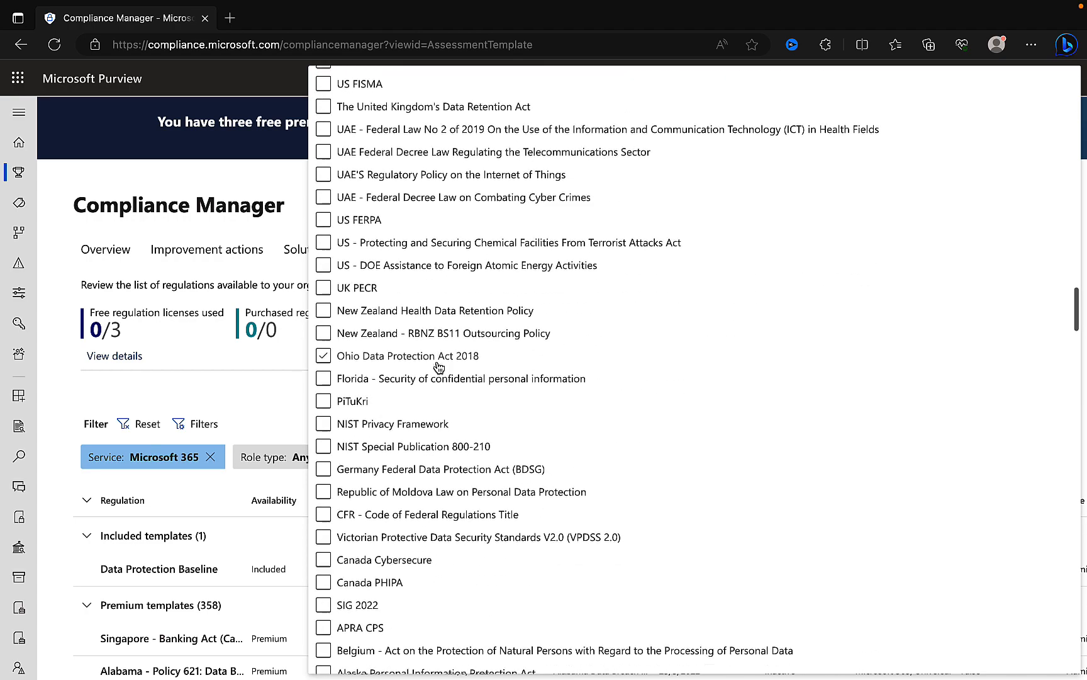
{"action": "scroll", "coordinate": [438, 367], "scroll_direction": "down", "scroll_amount": 8}
{"action": "left_click", "coordinate": [439, 367]}
{"action": "scroll", "coordinate": [438, 367], "scroll_direction": "down", "scroll_amount": 1}
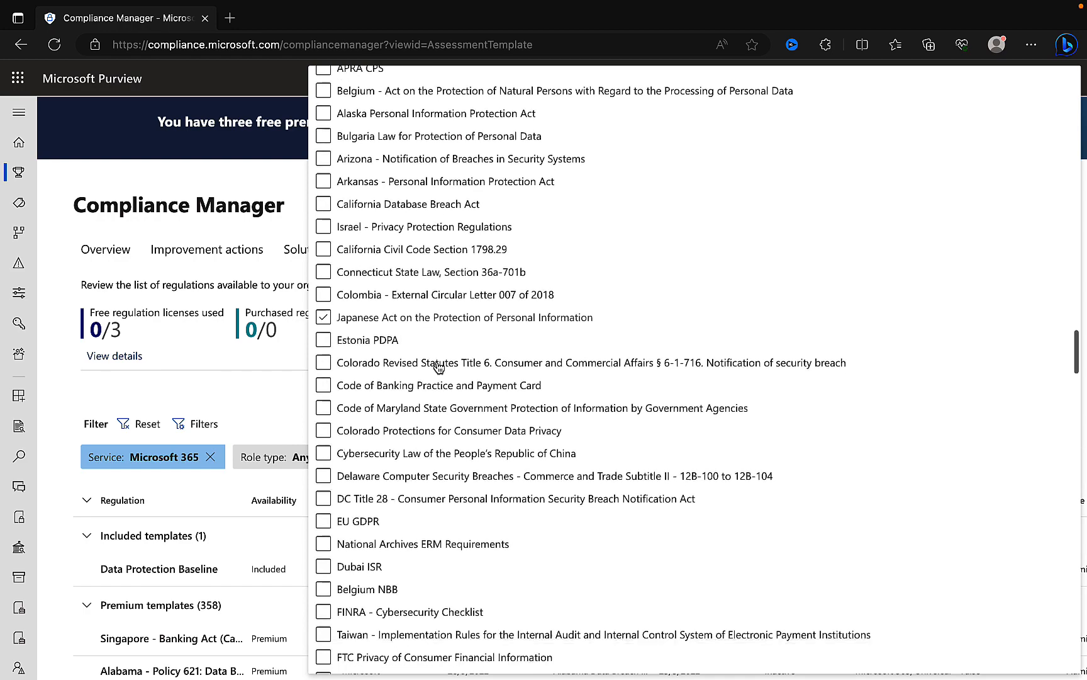
{"action": "scroll", "coordinate": [438, 367], "scroll_direction": "down", "scroll_amount": 5}
{"action": "left_click", "coordinate": [372, 247]}
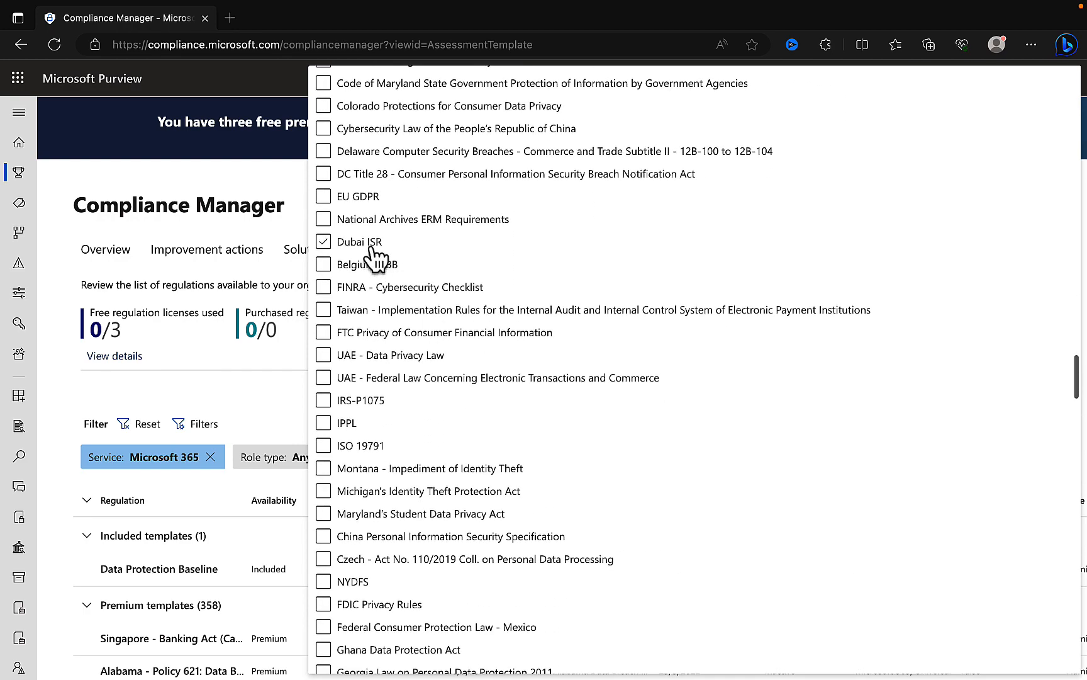
{"action": "scroll", "coordinate": [424, 444], "scroll_direction": "down", "scroll_amount": 2}
{"action": "left_click", "coordinate": [424, 424]}
{"action": "scroll", "coordinate": [423, 434], "scroll_direction": "down", "scroll_amount": 2}
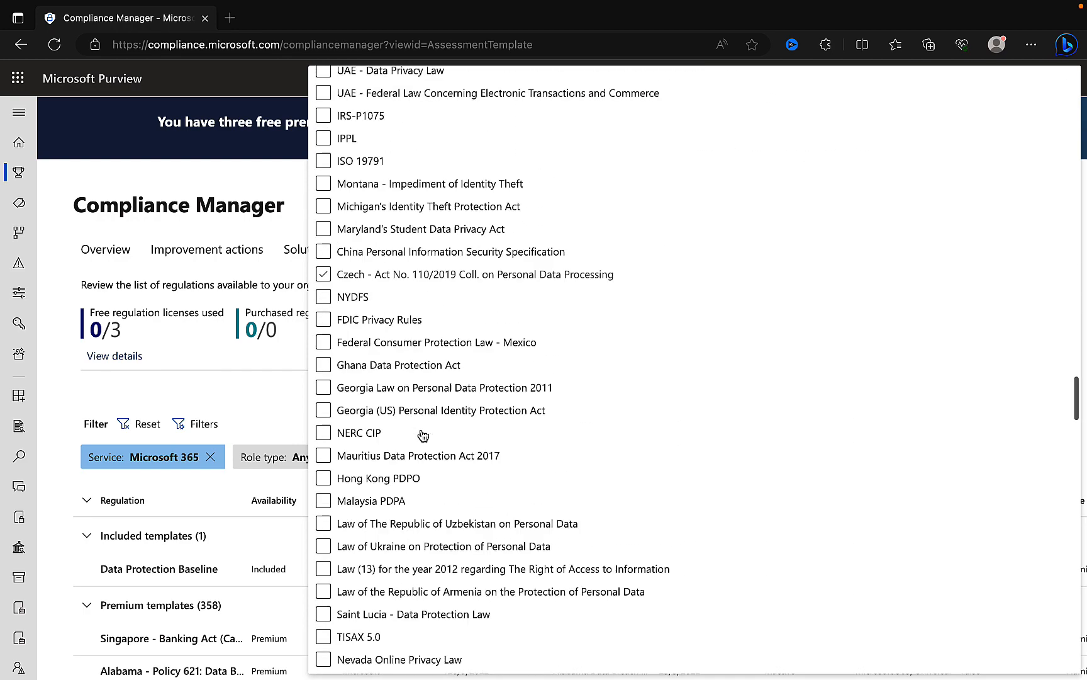
{"action": "scroll", "coordinate": [423, 435], "scroll_direction": "down", "scroll_amount": 5}
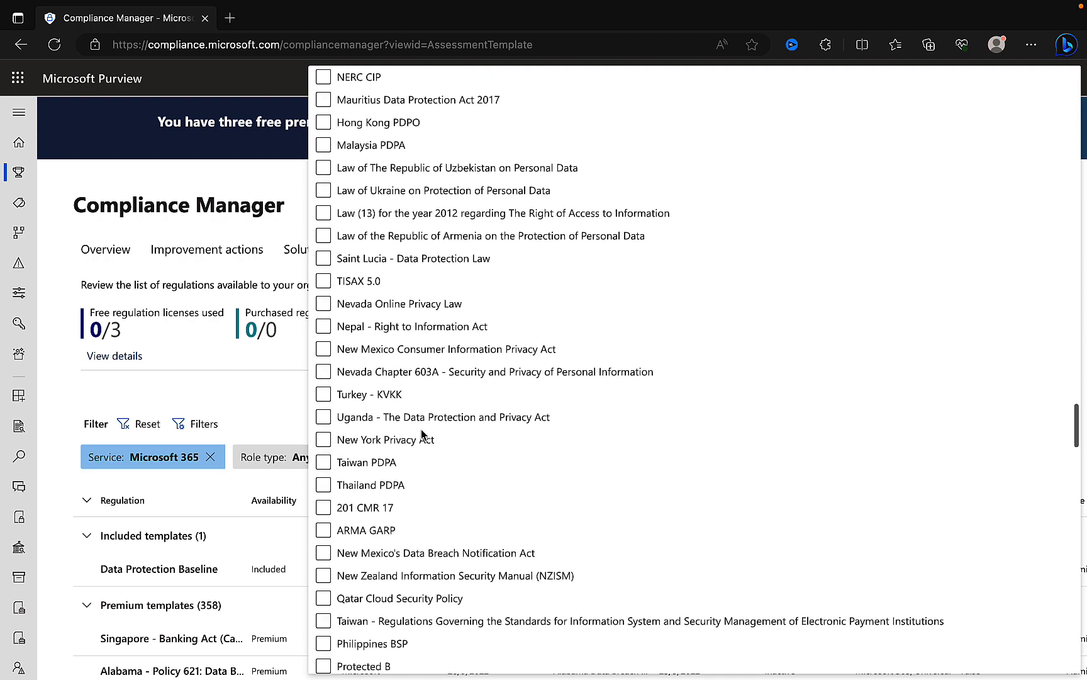
{"action": "scroll", "coordinate": [422, 435], "scroll_direction": "down", "scroll_amount": 7}
{"action": "left_click", "coordinate": [423, 433]}
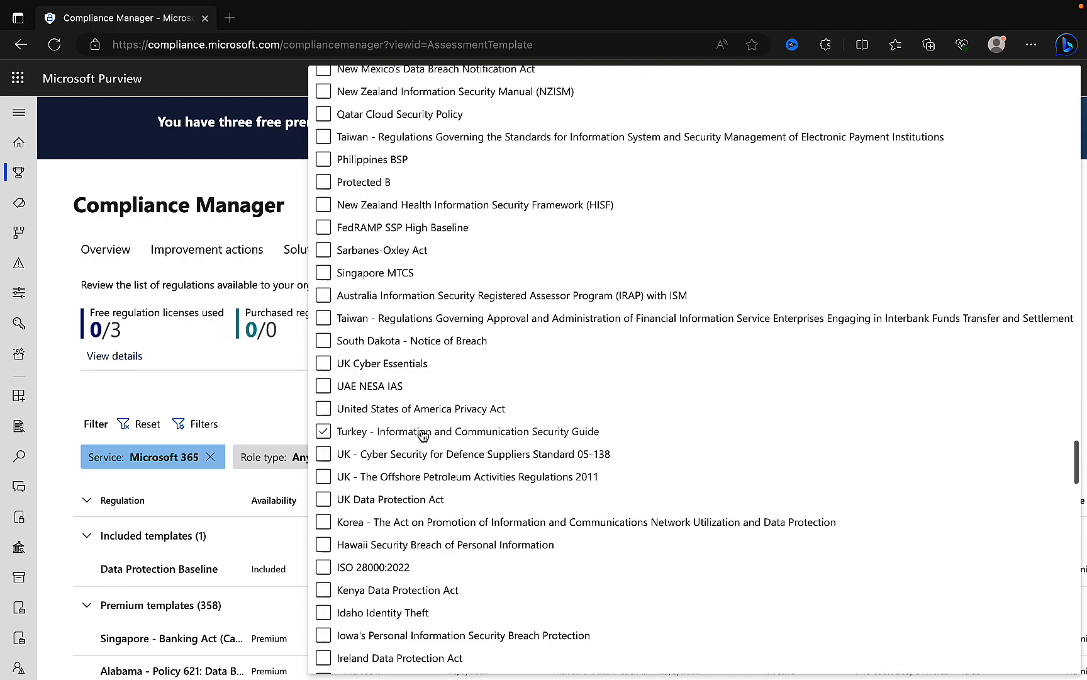
{"action": "scroll", "coordinate": [423, 434], "scroll_direction": "down", "scroll_amount": 6}
{"action": "left_click", "coordinate": [421, 433]}
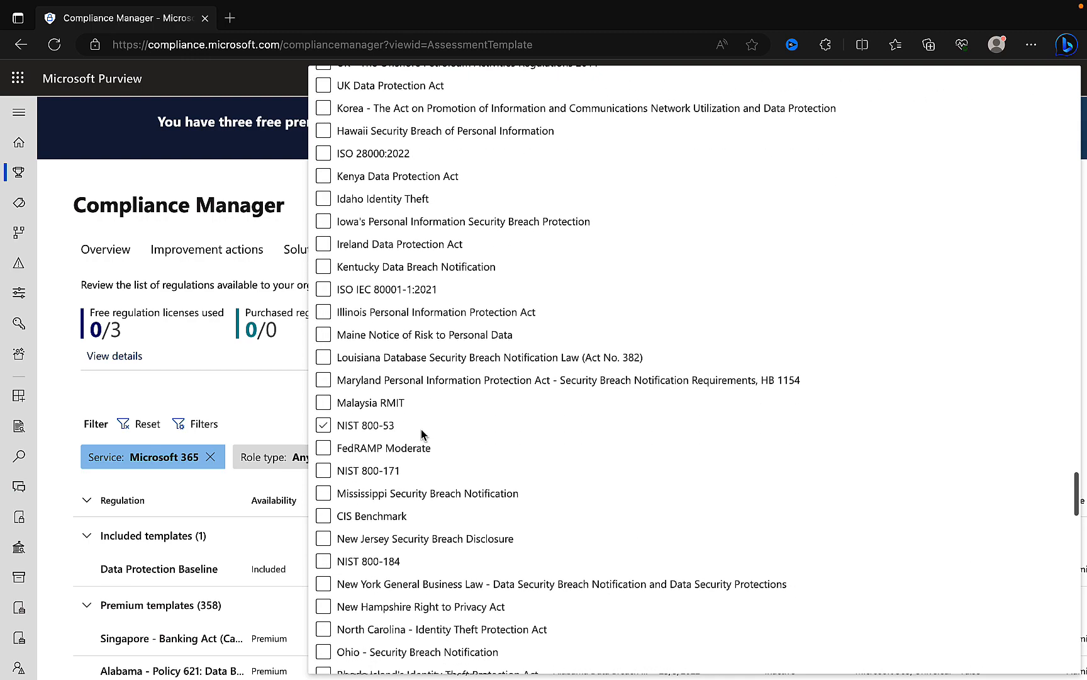
{"action": "scroll", "coordinate": [422, 433], "scroll_direction": "down", "scroll_amount": 5}
{"action": "left_click", "coordinate": [421, 434]}
{"action": "scroll", "coordinate": [422, 435], "scroll_direction": "down", "scroll_amount": 2}
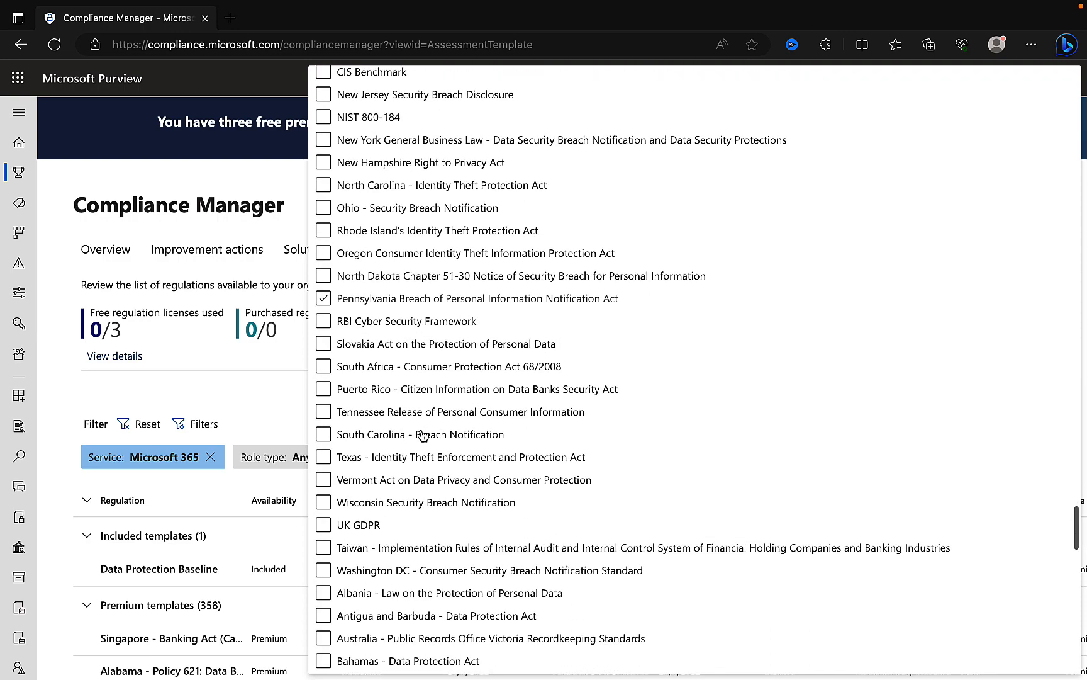
{"action": "scroll", "coordinate": [423, 435], "scroll_direction": "down", "scroll_amount": 5}
{"action": "left_click", "coordinate": [423, 434]}
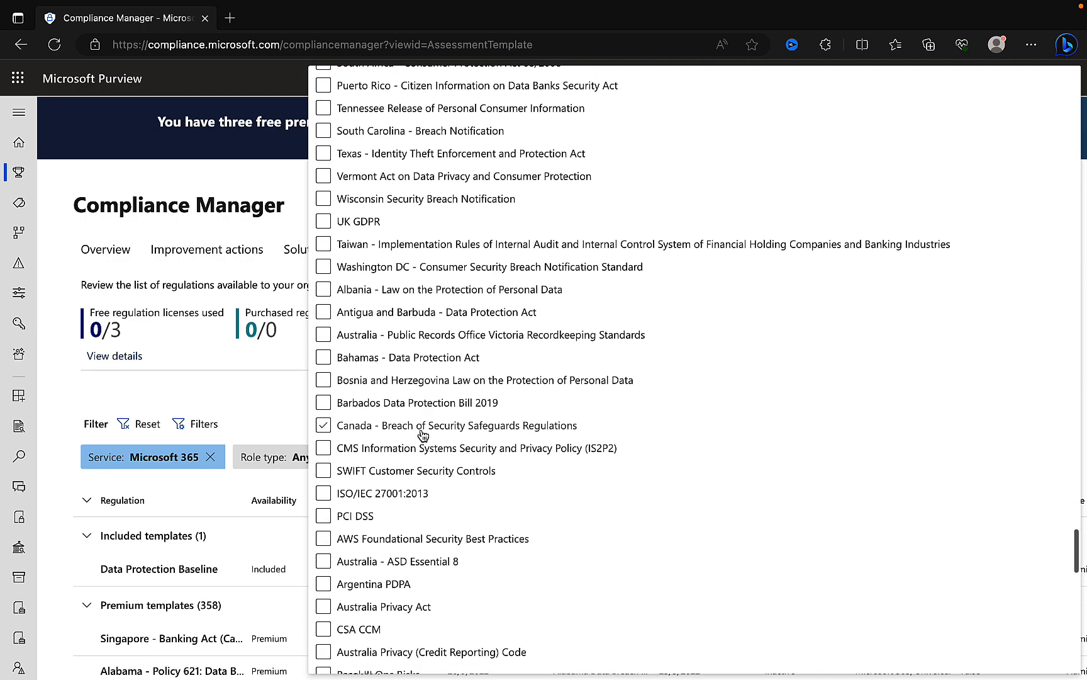
- Filter the regulations list to the overarching regulation ISO/IEC 27001:2013
{"action": "scroll", "coordinate": [422, 434], "scroll_direction": "down", "scroll_amount": 1}
{"action": "left_click", "coordinate": [360, 418]}
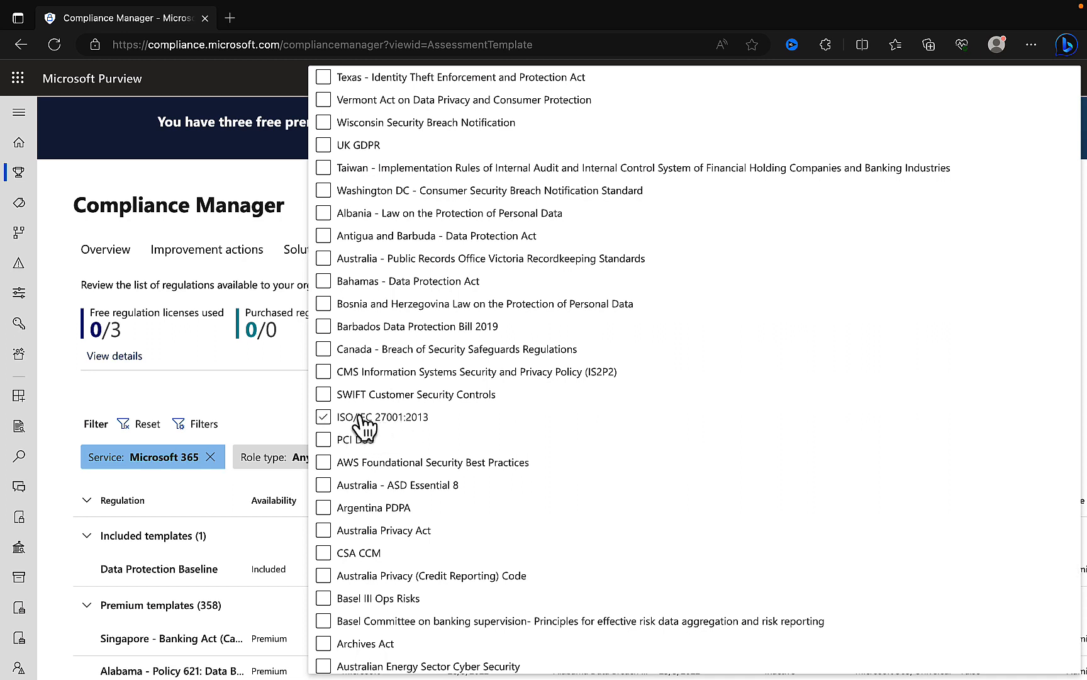
{"action": "left_click", "coordinate": [327, 421]}
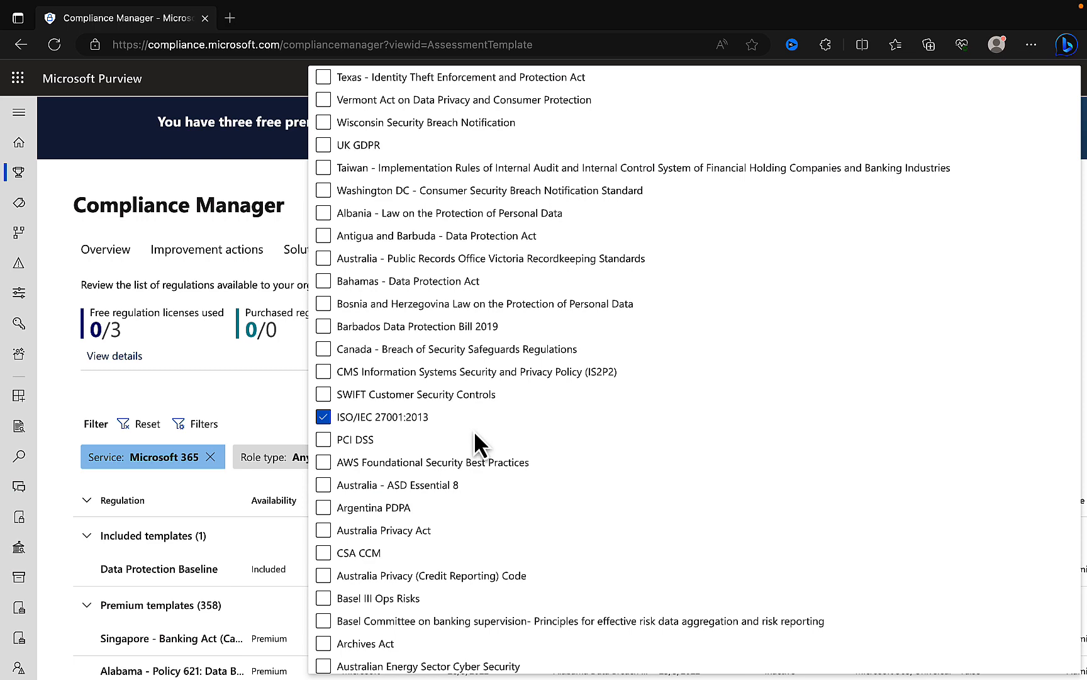
{"action": "scroll", "coordinate": [475, 434], "scroll_direction": "down", "scroll_amount": 20}
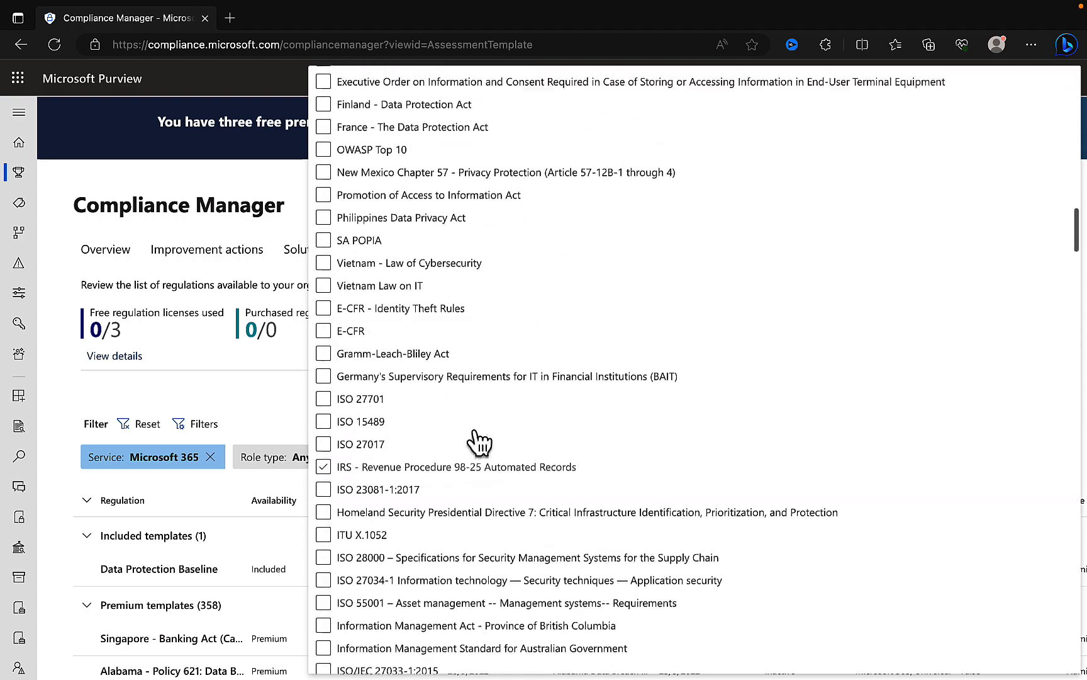
{"action": "scroll", "coordinate": [475, 434], "scroll_direction": "up", "scroll_amount": 20}
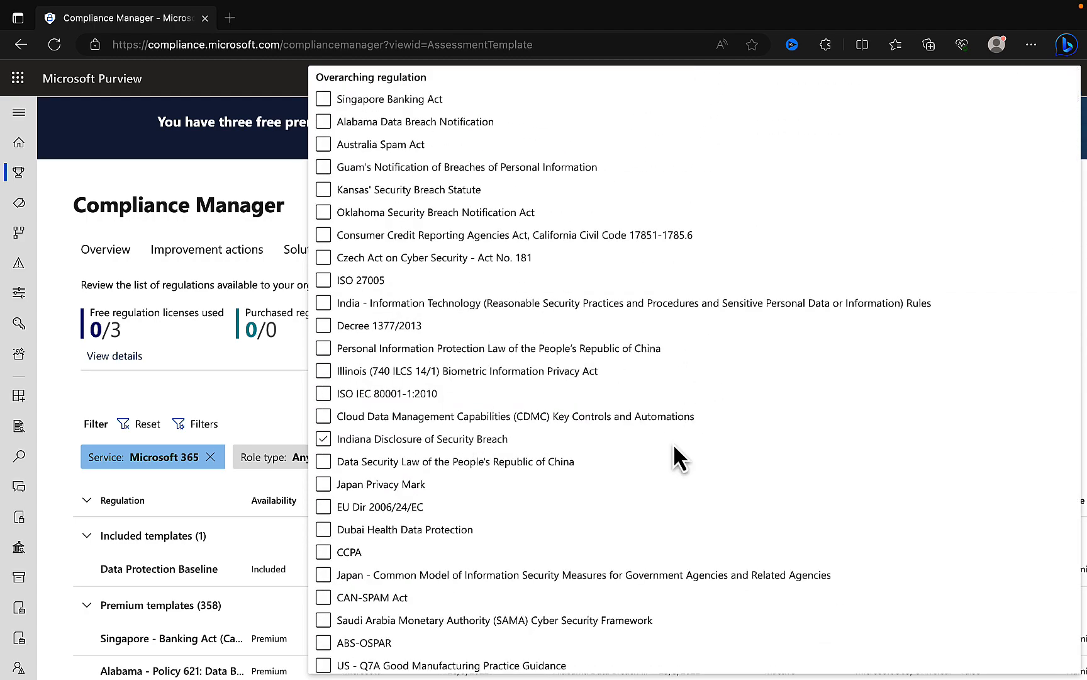
{"action": "left_click", "coordinate": [273, 397]}
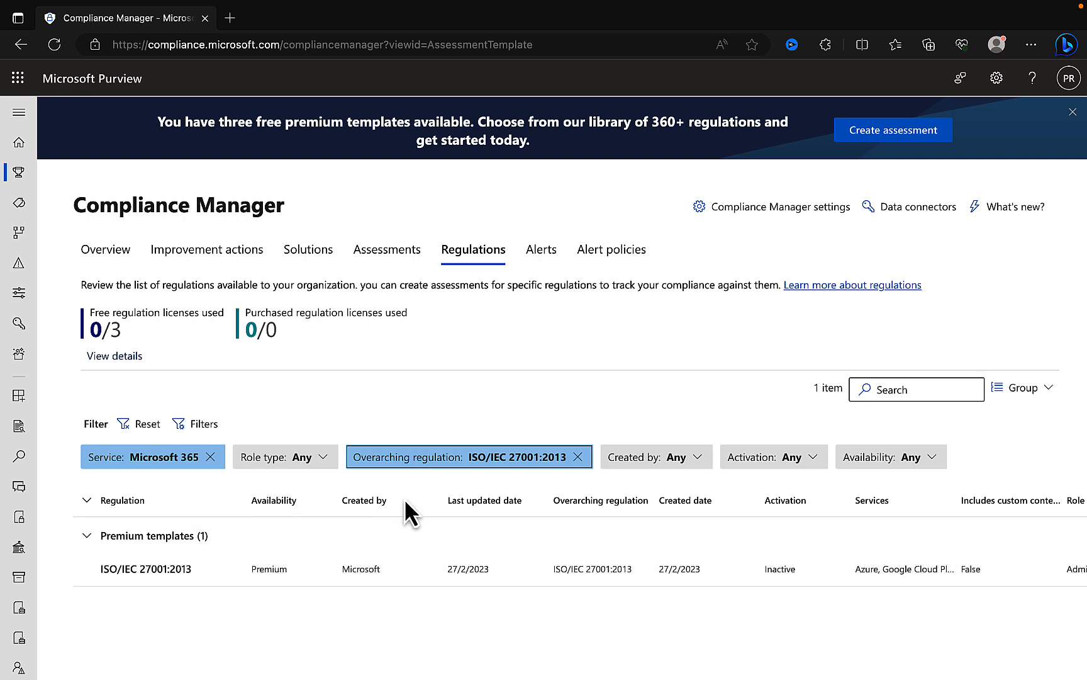
- Examine the options of the Created by filter and close it without applying any
{"action": "left_click", "coordinate": [699, 466]}
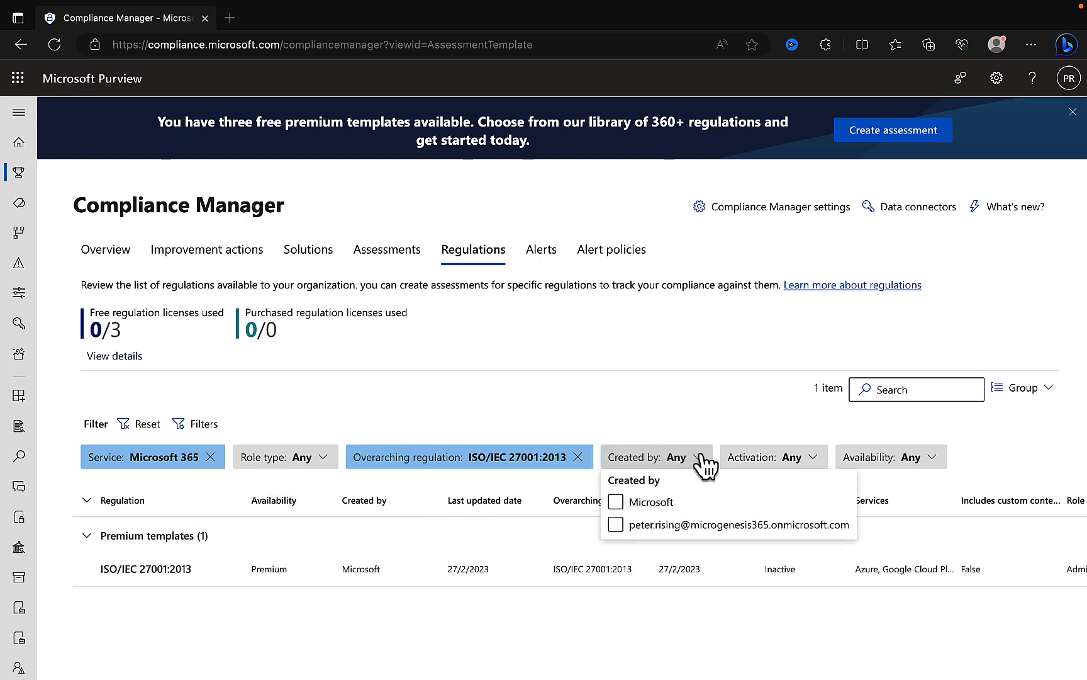
{"action": "left_click", "coordinate": [652, 504]}
{"action": "left_click", "coordinate": [655, 525]}
{"action": "left_click", "coordinate": [685, 381]}
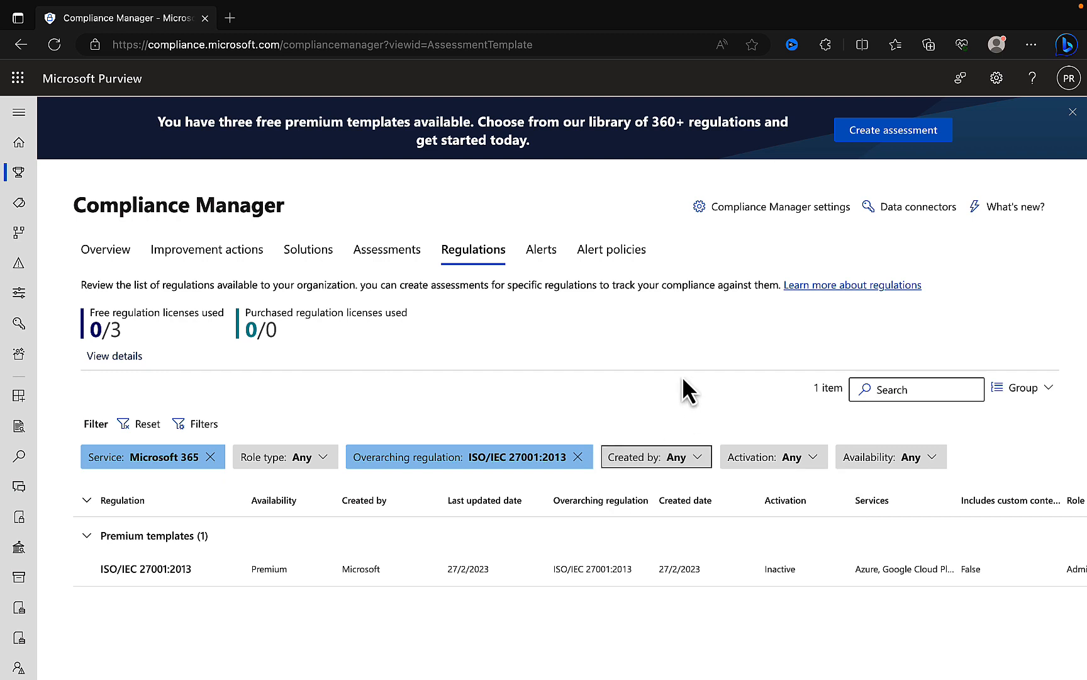
- Examine the options of the Activation and Availability filters without applying any of them
{"action": "left_click", "coordinate": [809, 461]}
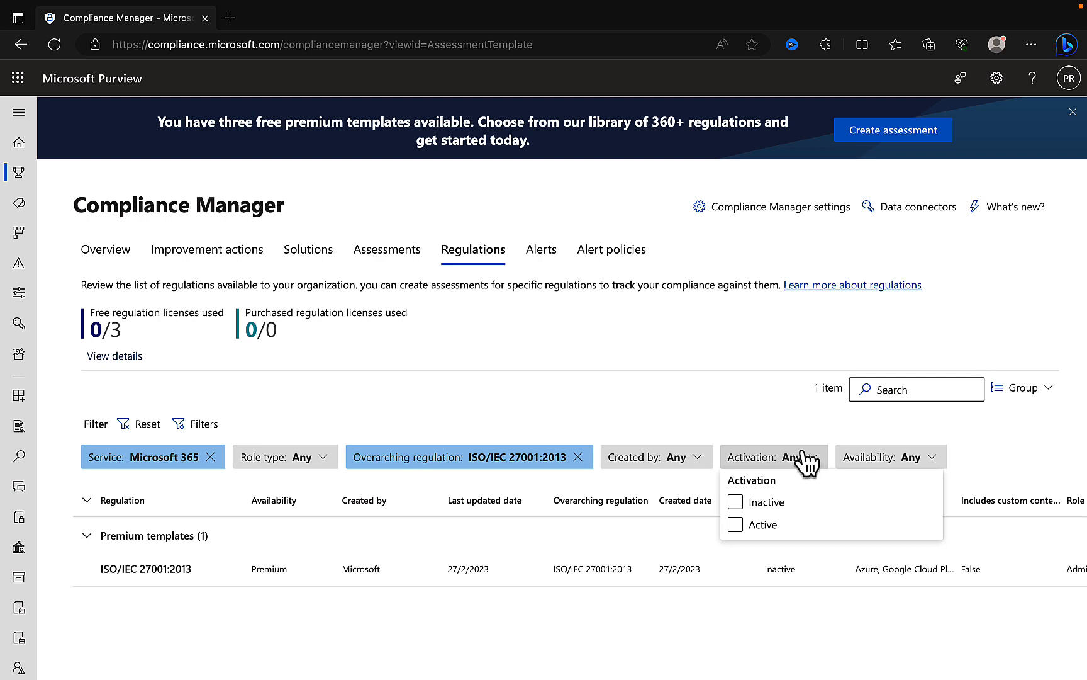
{"action": "left_click", "coordinate": [749, 397]}
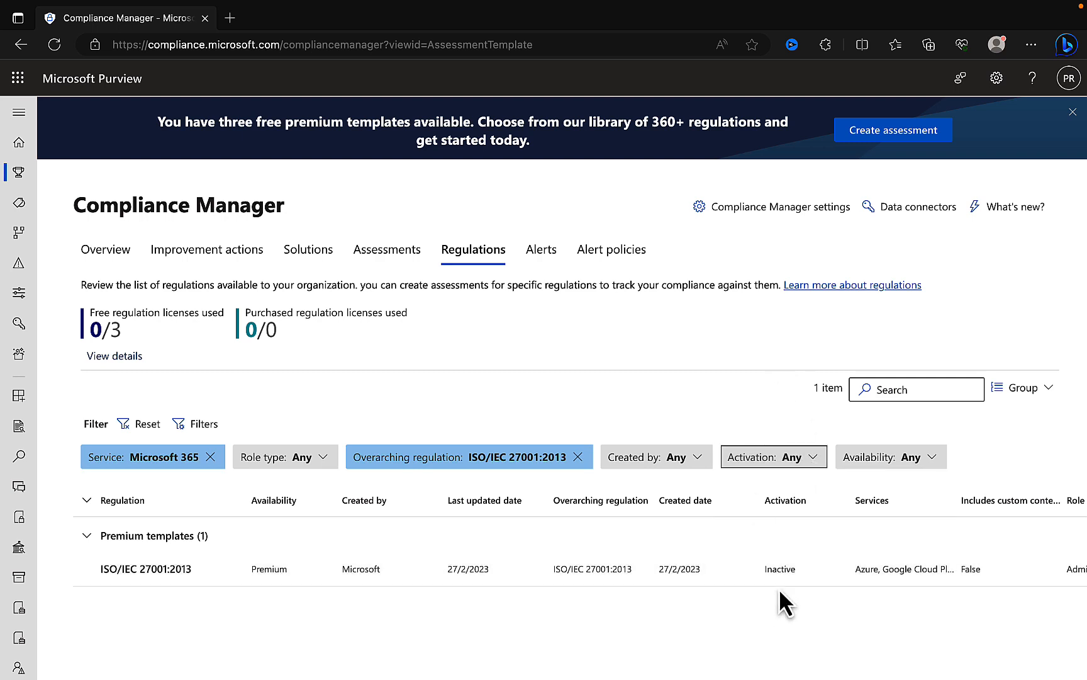
{"action": "left_click", "coordinate": [932, 458]}
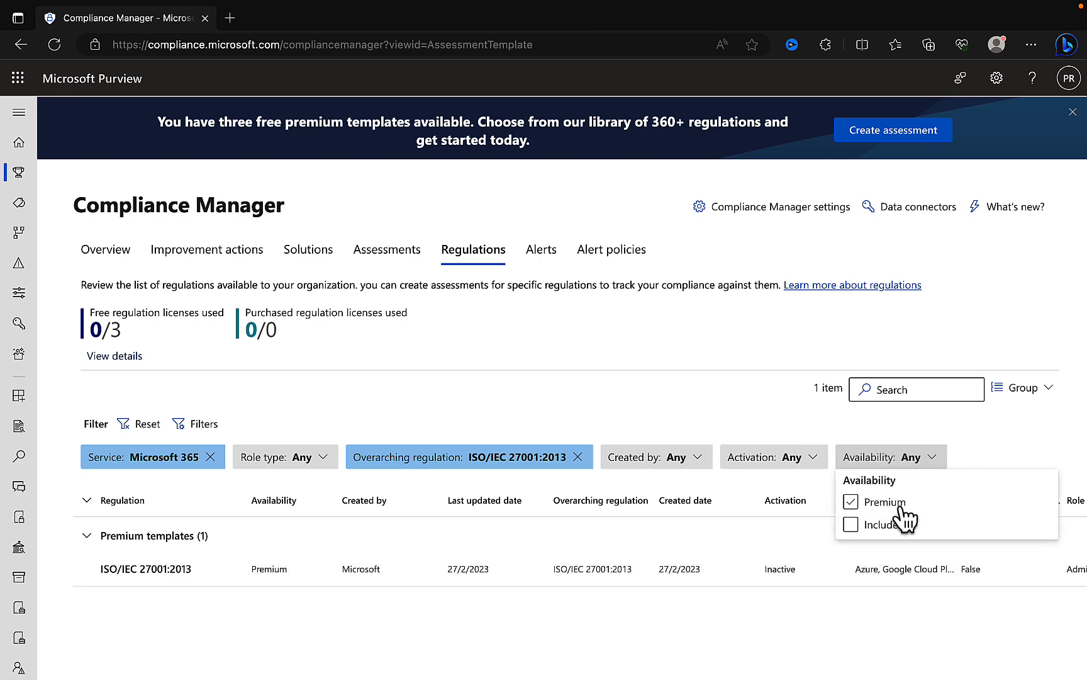
{"action": "left_click", "coordinate": [718, 399]}
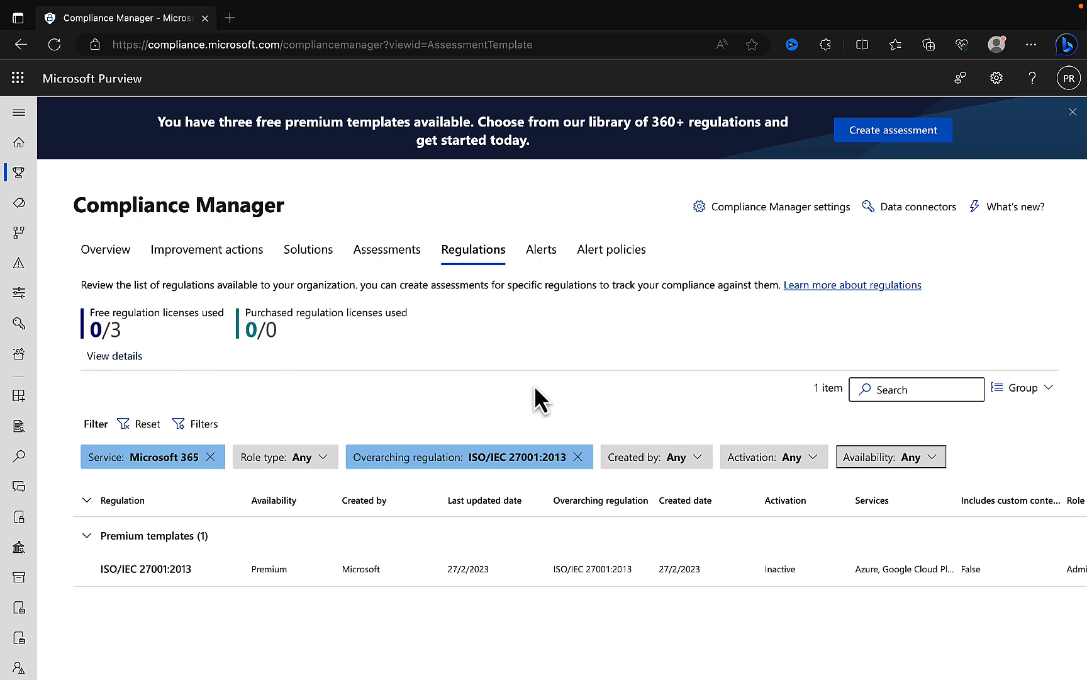
- Reset all filters on the regulations list and look through the full set of included and premium templates
{"action": "left_click", "coordinate": [142, 424]}
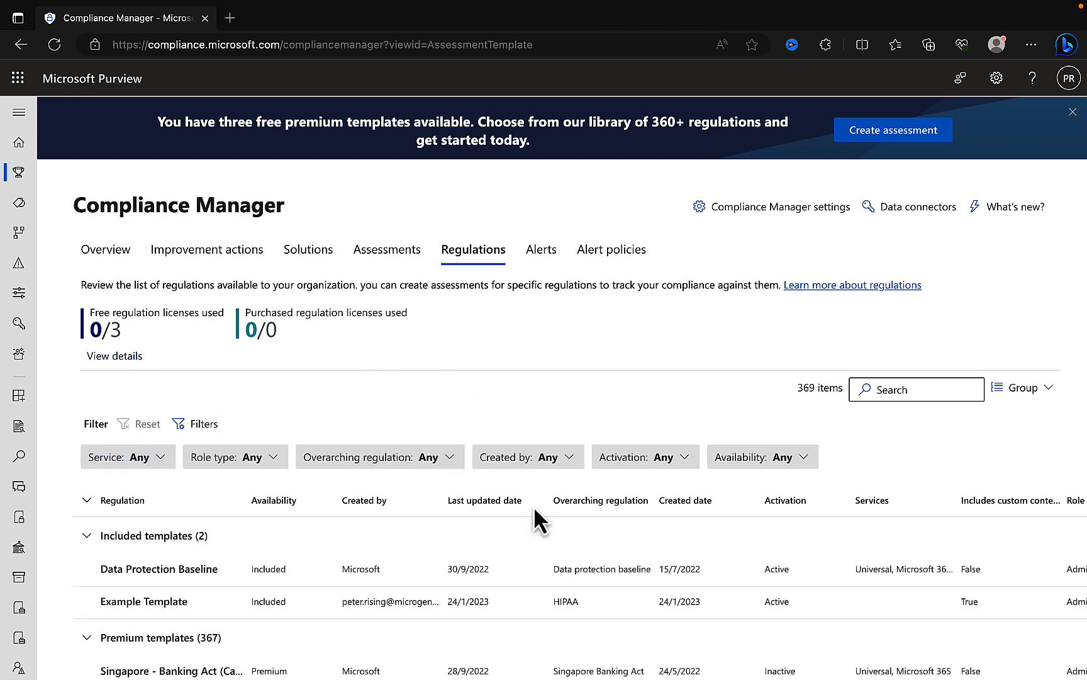
{"action": "scroll", "coordinate": [534, 507], "scroll_direction": "down", "scroll_amount": 1}
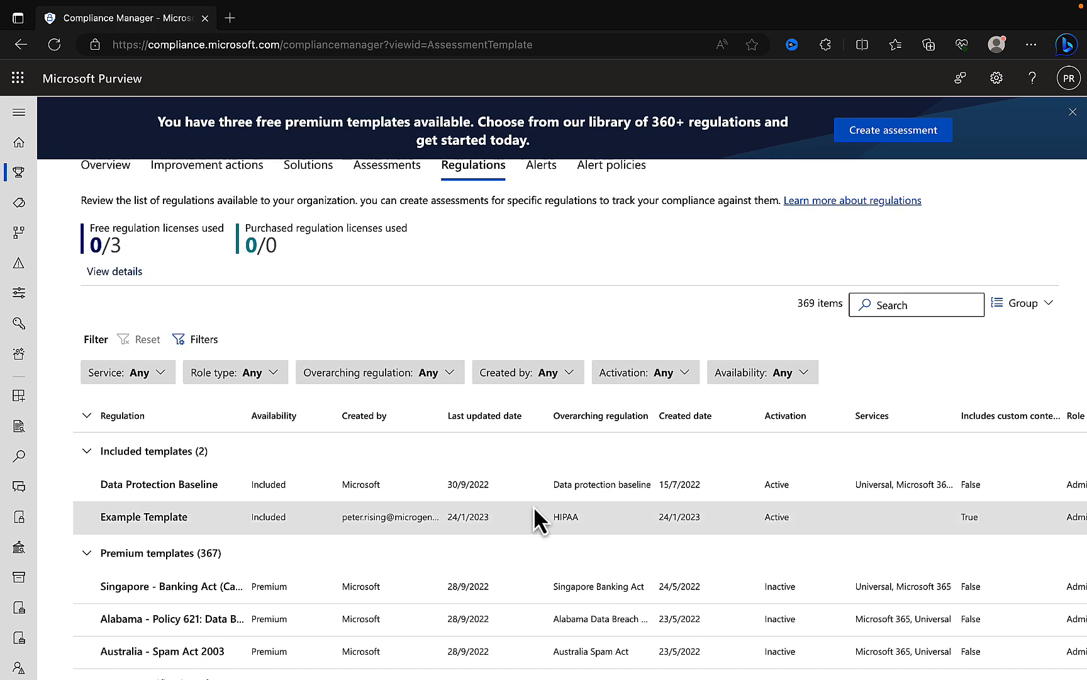
{"action": "scroll", "coordinate": [534, 507], "scroll_direction": "down", "scroll_amount": 1}
{"action": "scroll", "coordinate": [533, 507], "scroll_direction": "down", "scroll_amount": 2}
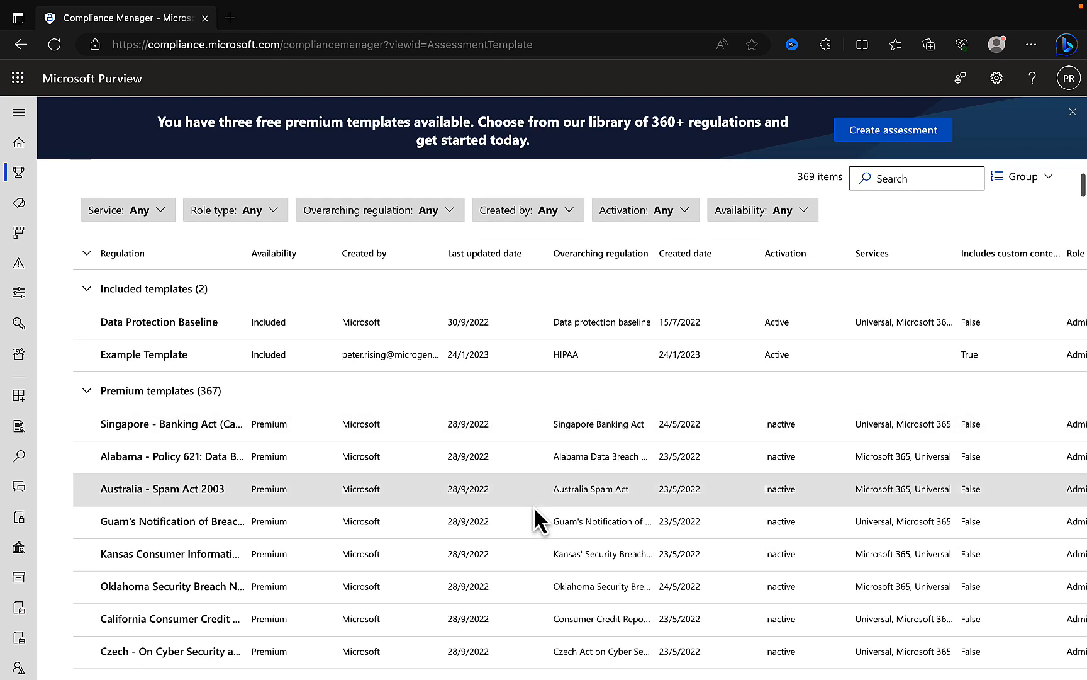
{"action": "scroll", "coordinate": [533, 507], "scroll_direction": "down", "scroll_amount": 1}
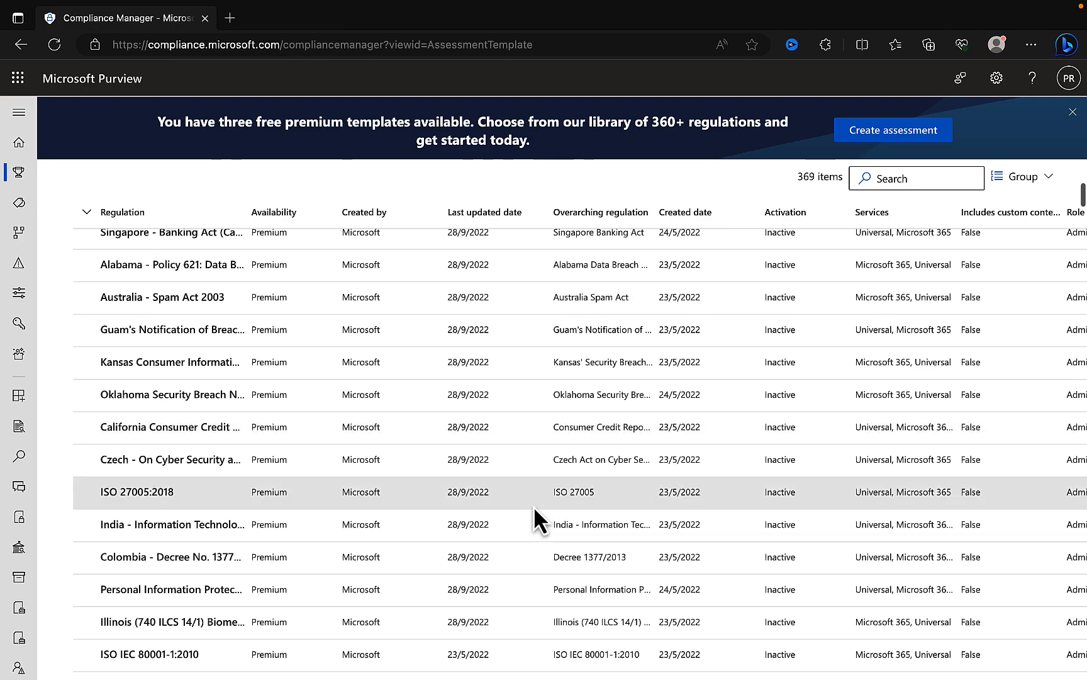
{"action": "scroll", "coordinate": [533, 507], "scroll_direction": "down", "scroll_amount": 1}
{"action": "scroll", "coordinate": [534, 507], "scroll_direction": "down", "scroll_amount": 2}
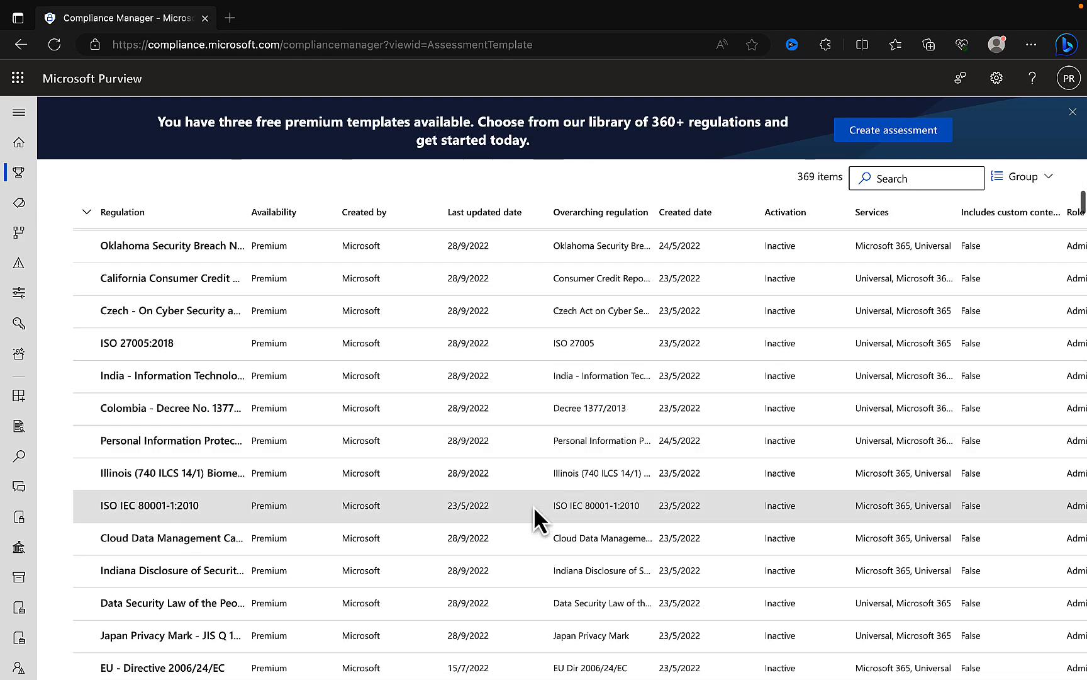
{"action": "scroll", "coordinate": [533, 506], "scroll_direction": "down", "scroll_amount": 1}
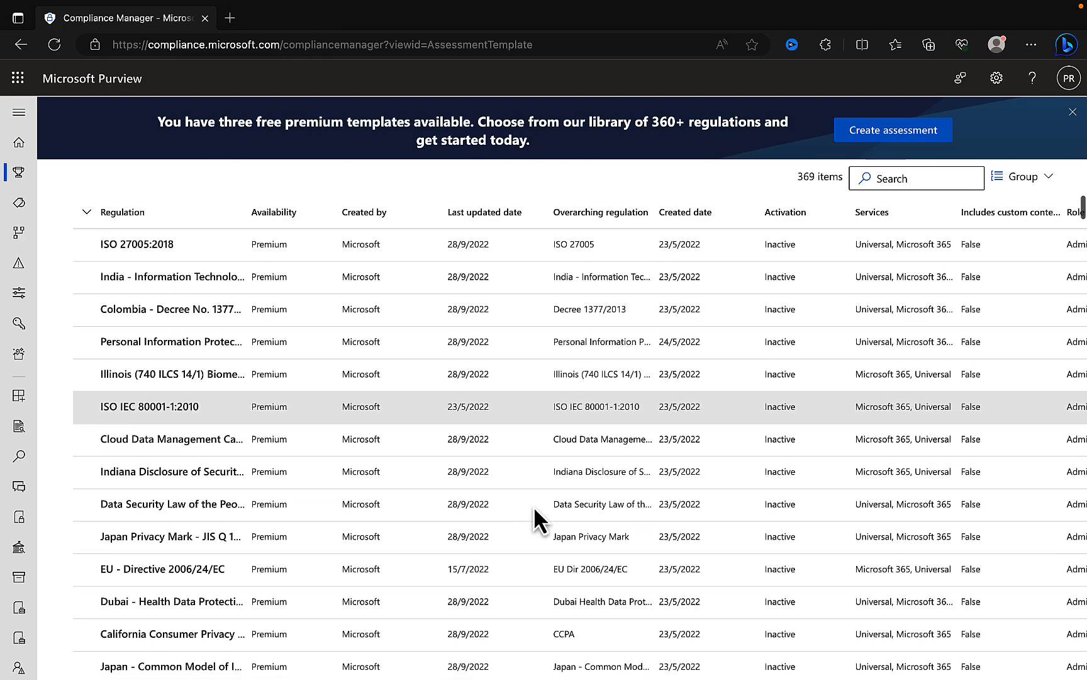
{"action": "scroll", "coordinate": [534, 507], "scroll_direction": "up", "scroll_amount": 10}
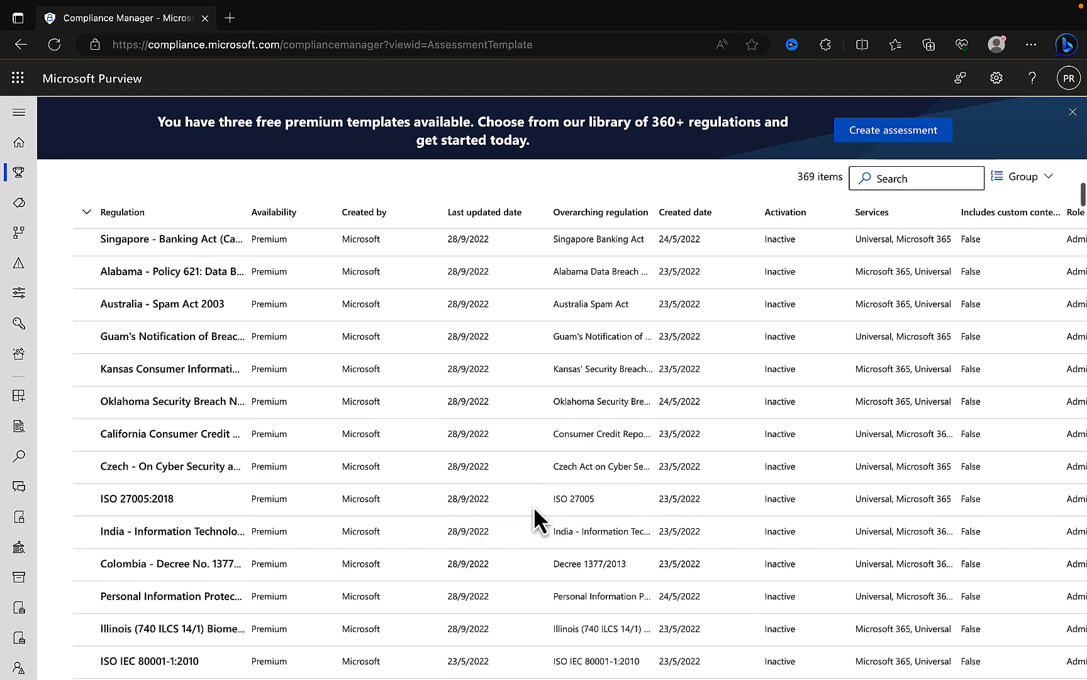
- Search the regulations for "cyber essentials" and open the UK Cyber Essentials template
{"action": "left_click", "coordinate": [885, 388]}
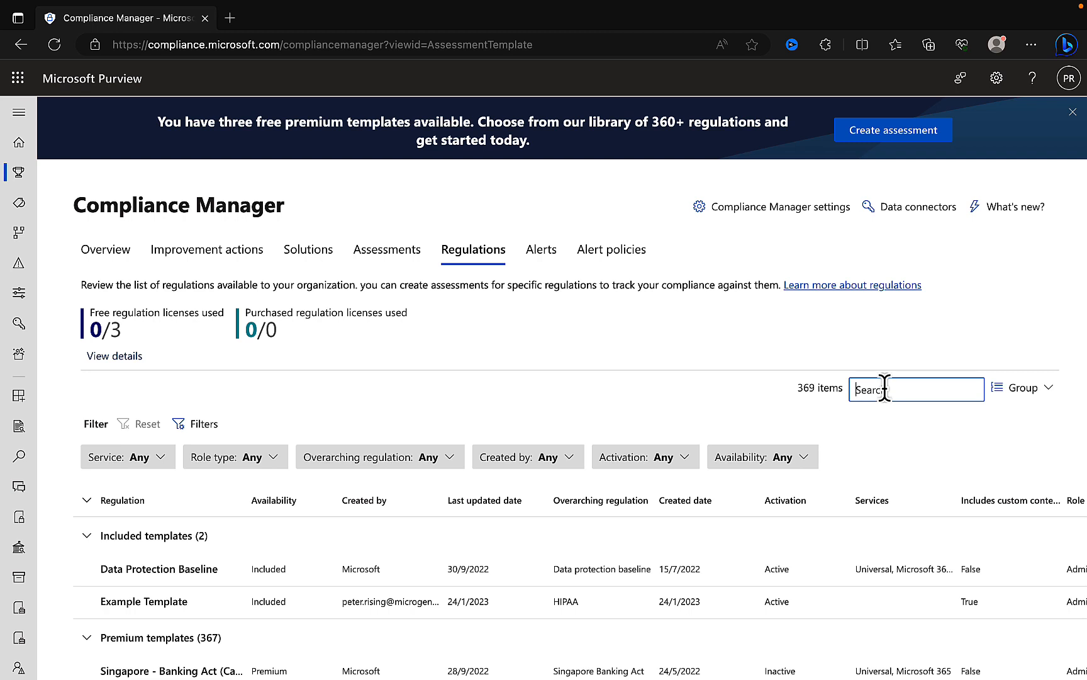
{"action": "type", "text": "cyber essentials"}
{"action": "key", "text": "Return"}
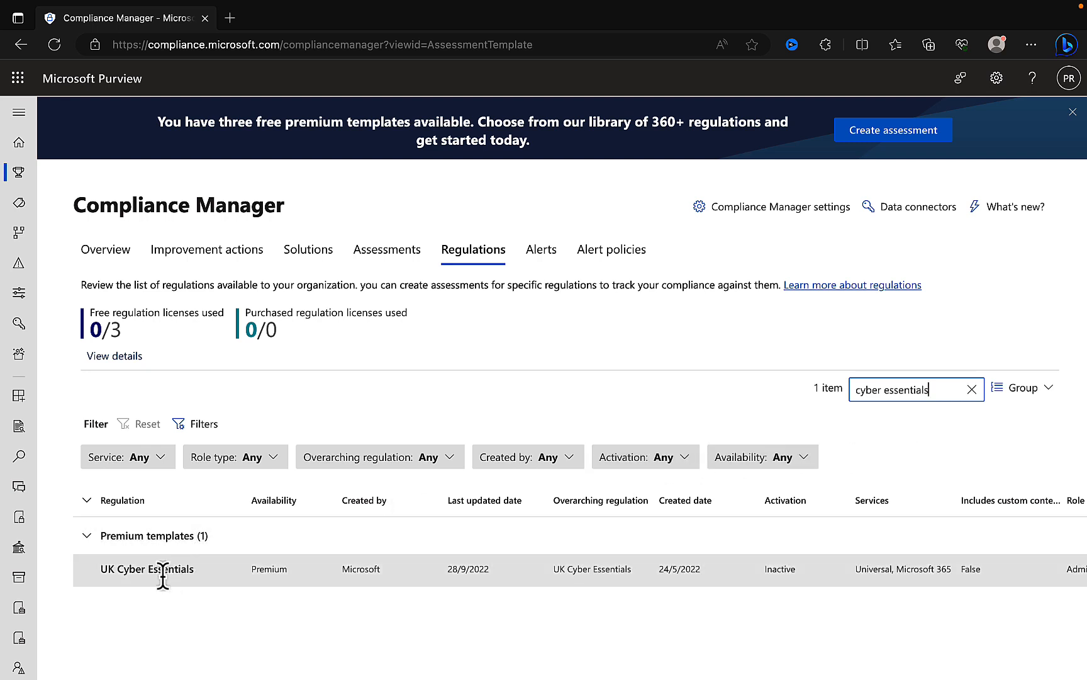
{"action": "left_click", "coordinate": [162, 571]}
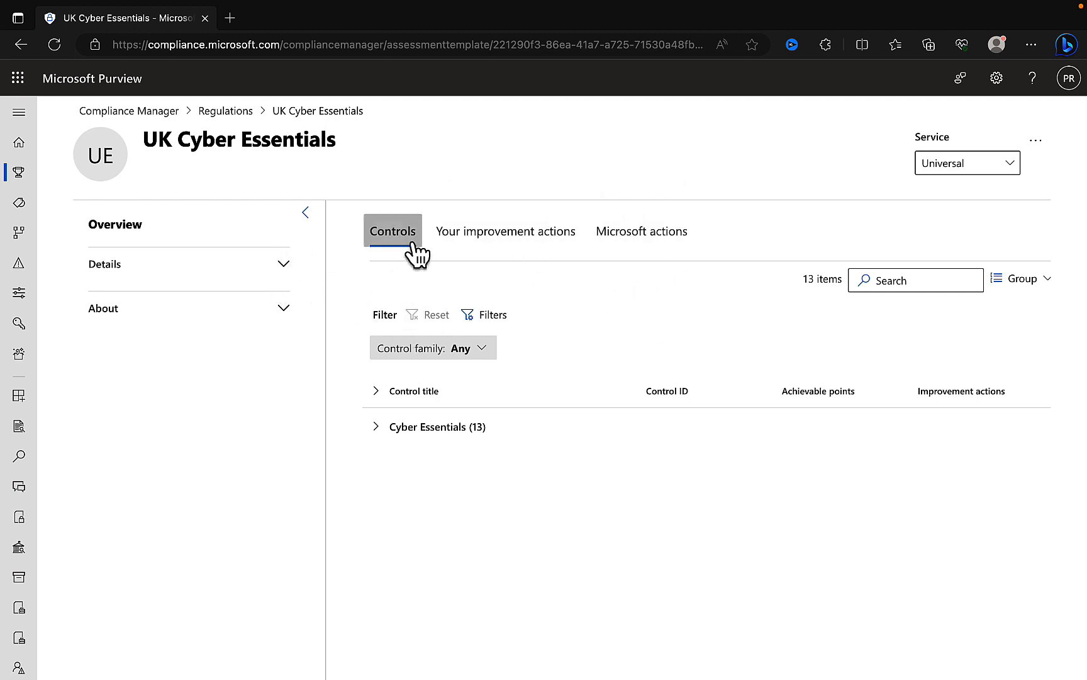
- Check the template's Control family filter options and review the controls grouped under Cyber Essentials
{"action": "left_click", "coordinate": [482, 348]}
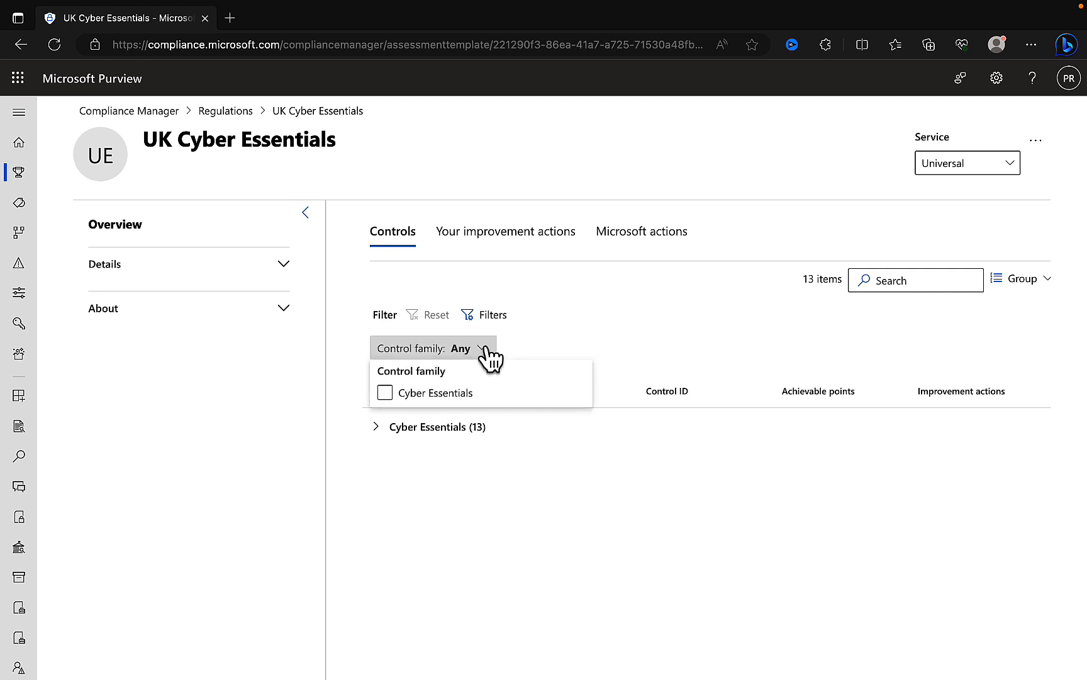
{"action": "left_click", "coordinate": [607, 308]}
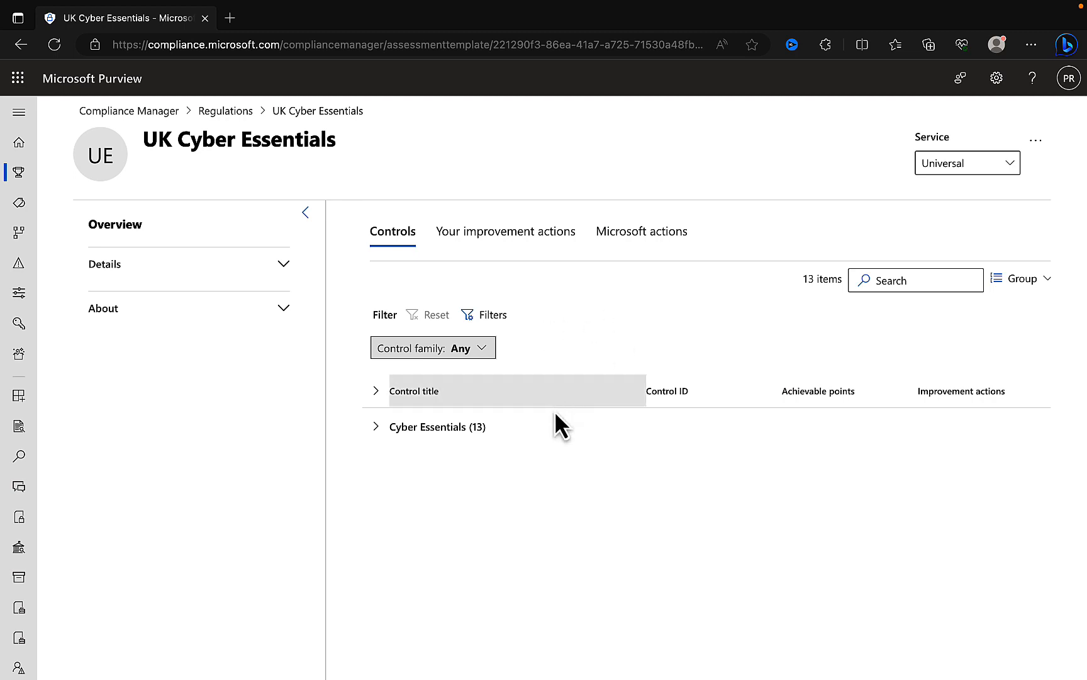
{"action": "left_click", "coordinate": [375, 427]}
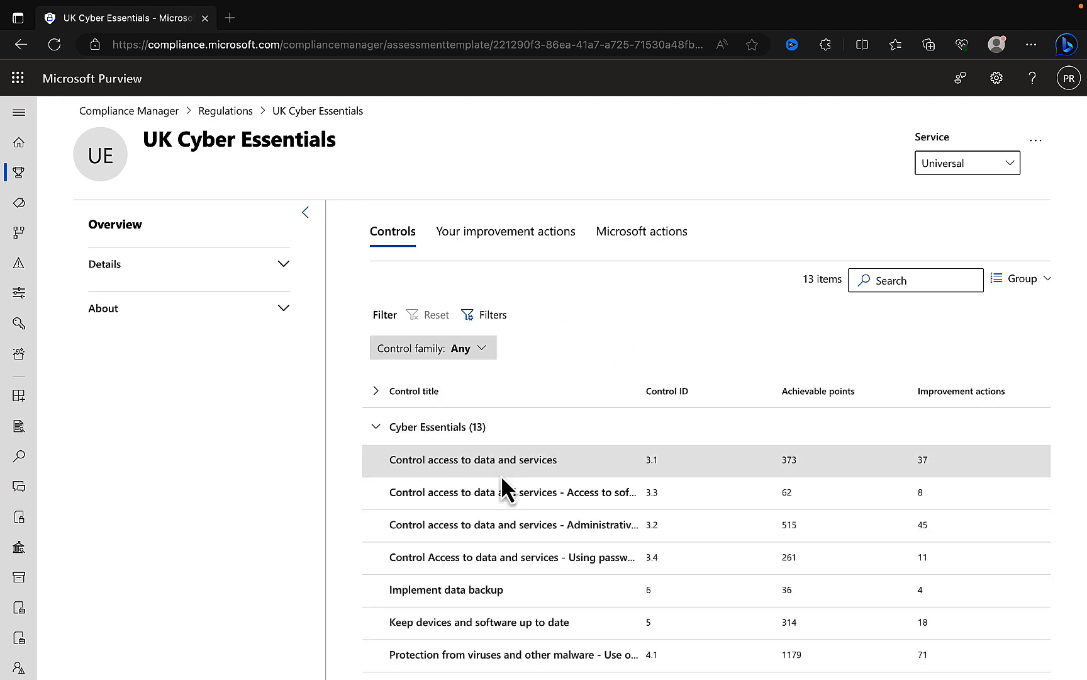
{"action": "scroll", "coordinate": [501, 475], "scroll_direction": "down", "scroll_amount": 3}
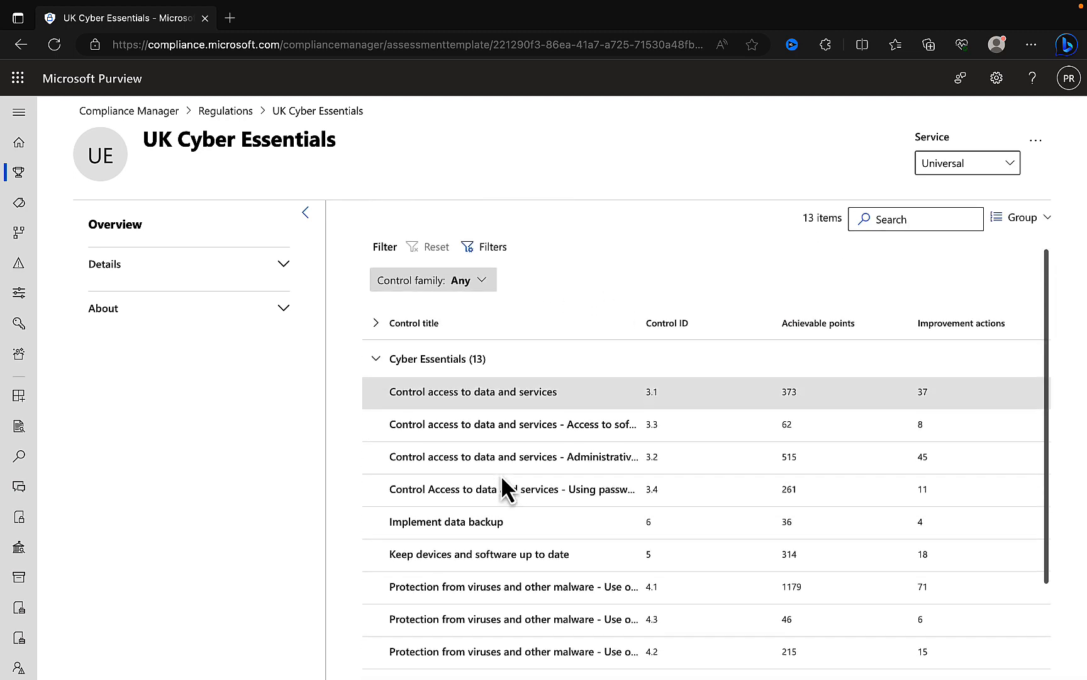
{"action": "scroll", "coordinate": [501, 473], "scroll_direction": "down", "scroll_amount": 1}
{"action": "scroll", "coordinate": [500, 473], "scroll_direction": "up", "scroll_amount": 1}
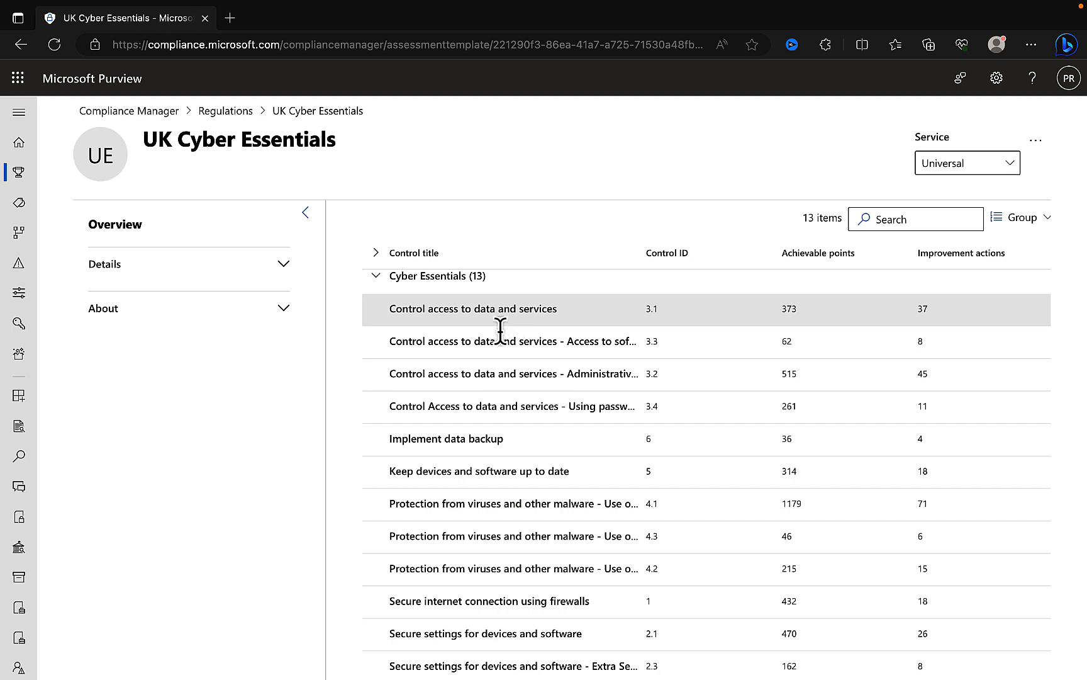
{"action": "scroll", "coordinate": [501, 451], "scroll_direction": "down", "scroll_amount": 2}
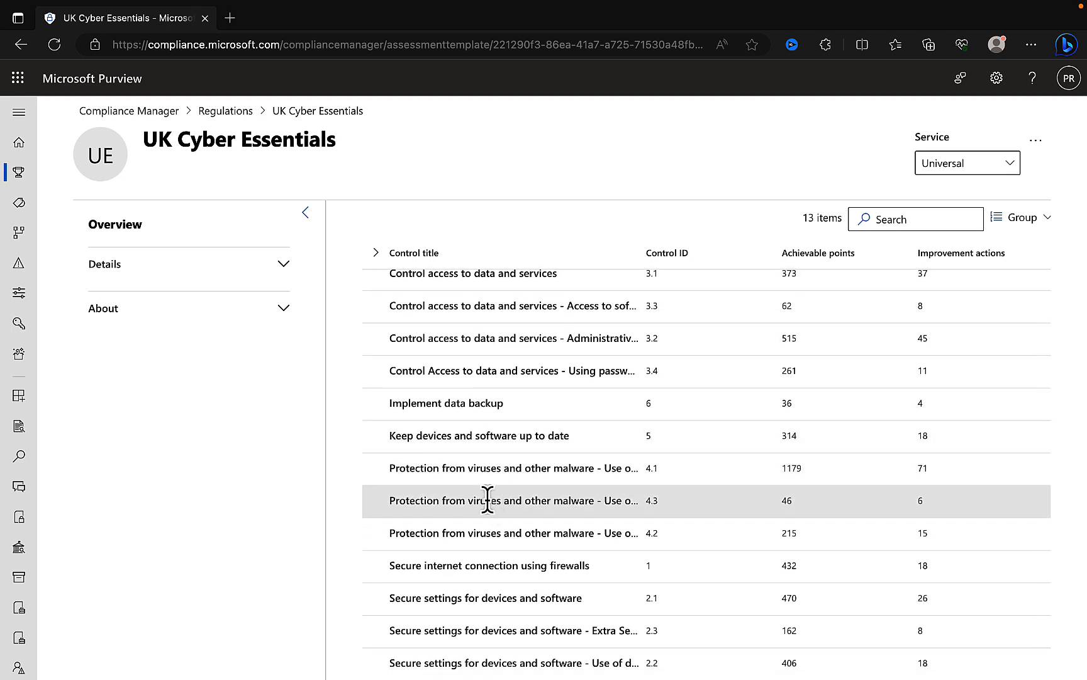
- View the Manage and protect security domains action under malware control 4.3, and return to the expanded UK Cyber Essentials controls
{"action": "left_click", "coordinate": [487, 499]}
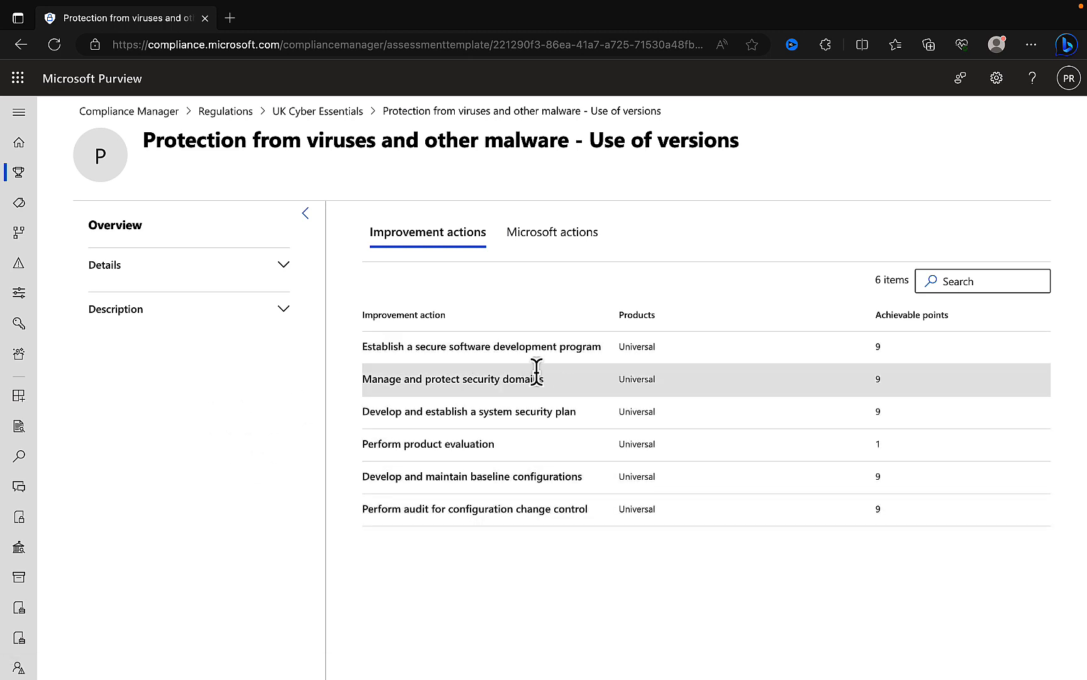
{"action": "left_click", "coordinate": [477, 376]}
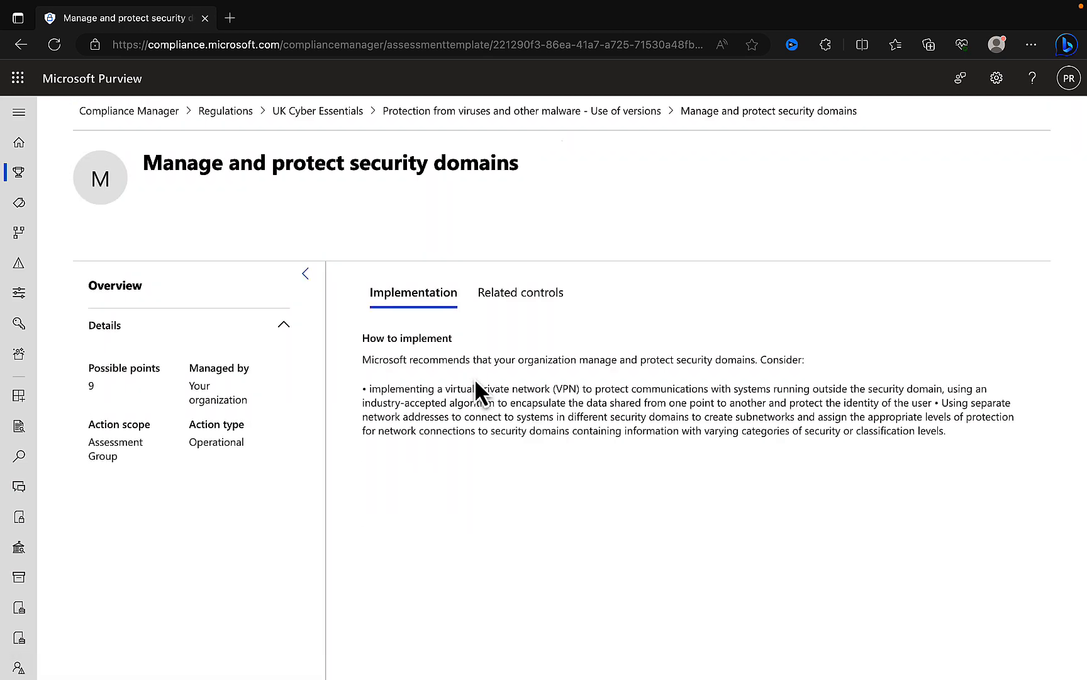
{"action": "left_click", "coordinate": [332, 112]}
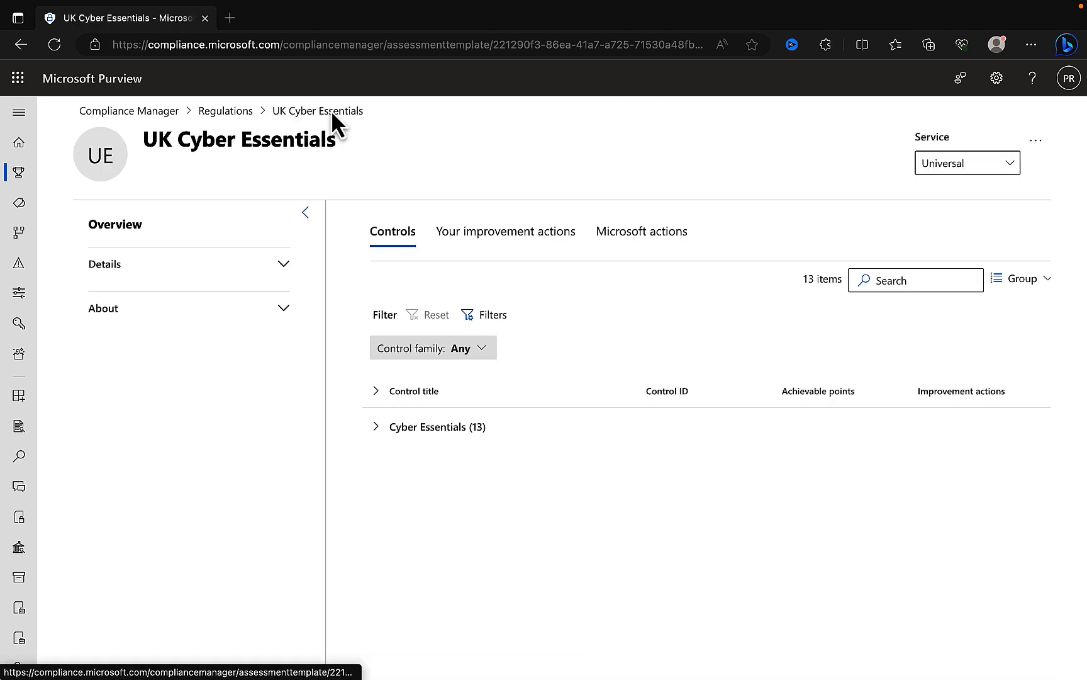
{"action": "left_click", "coordinate": [376, 426]}
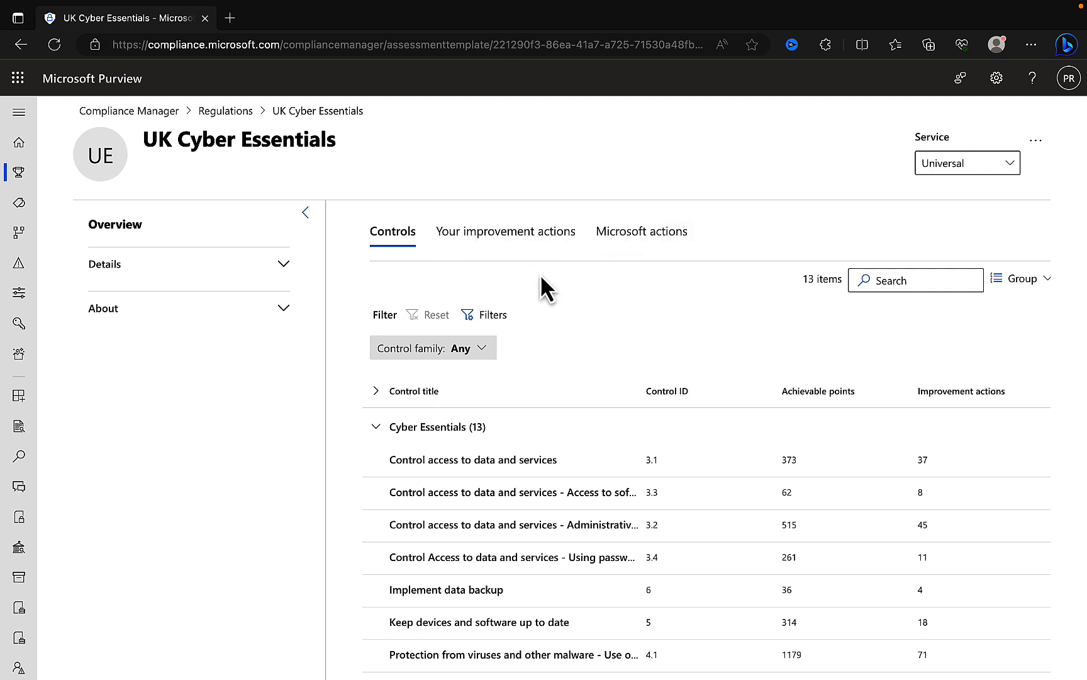
- Look through the improvement actions your organization manages for UK Cyber Essentials
{"action": "left_click", "coordinate": [529, 239]}
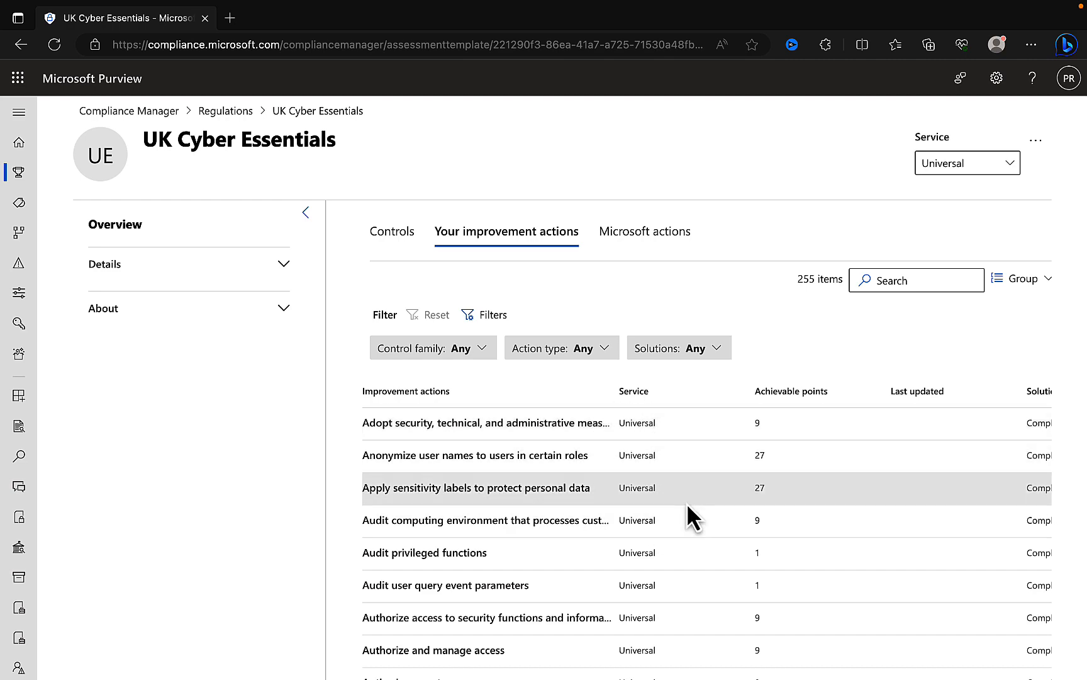
{"action": "scroll", "coordinate": [691, 506], "scroll_direction": "down", "scroll_amount": 6}
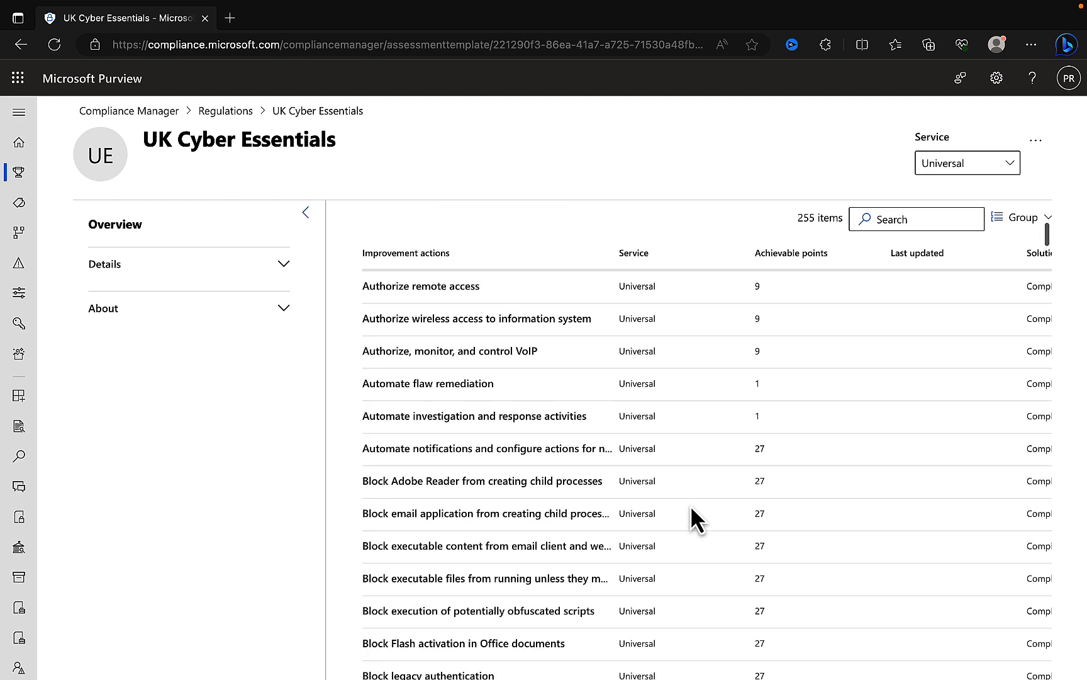
{"action": "scroll", "coordinate": [691, 507], "scroll_direction": "down", "scroll_amount": 5}
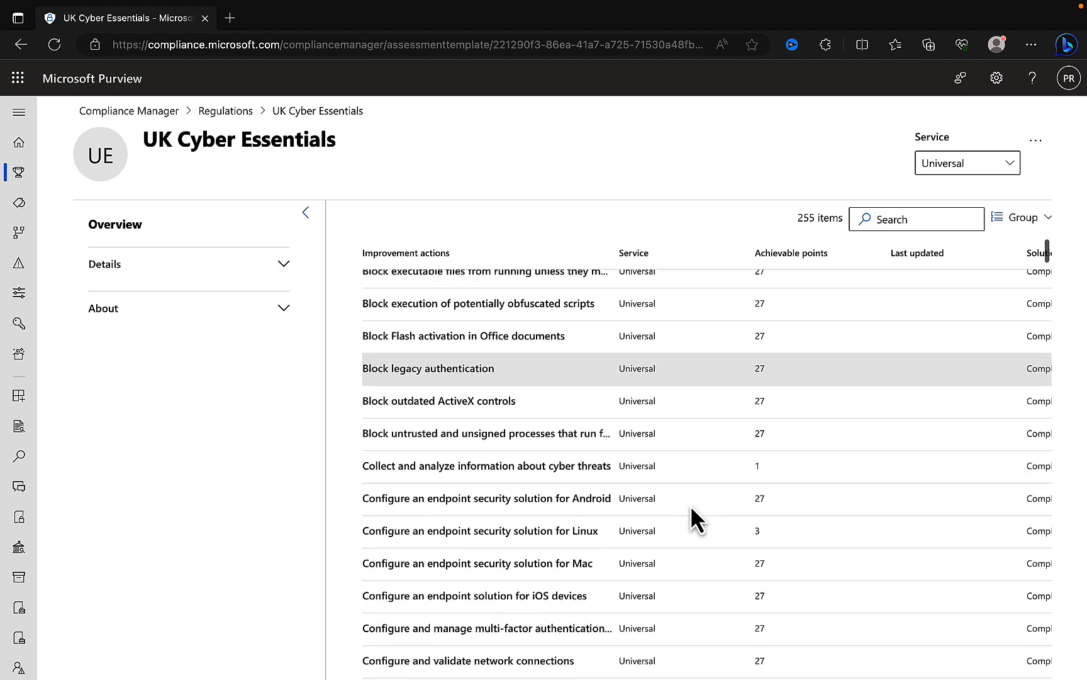
{"action": "scroll", "coordinate": [691, 507], "scroll_direction": "down", "scroll_amount": 12}
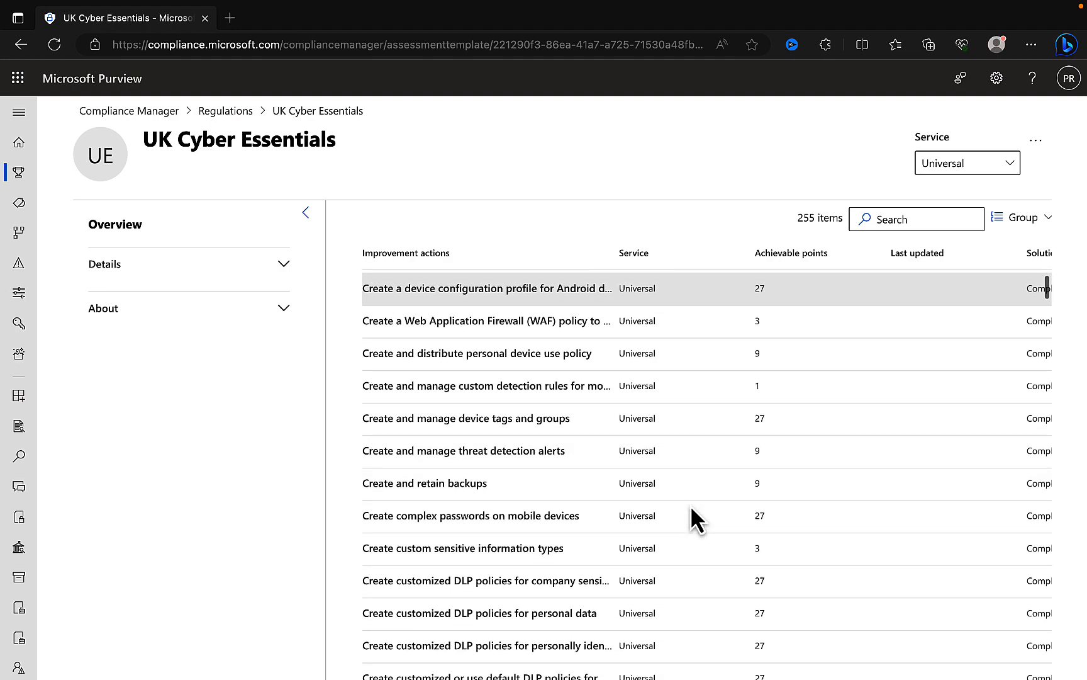
{"action": "scroll", "coordinate": [691, 506], "scroll_direction": "down", "scroll_amount": 4}
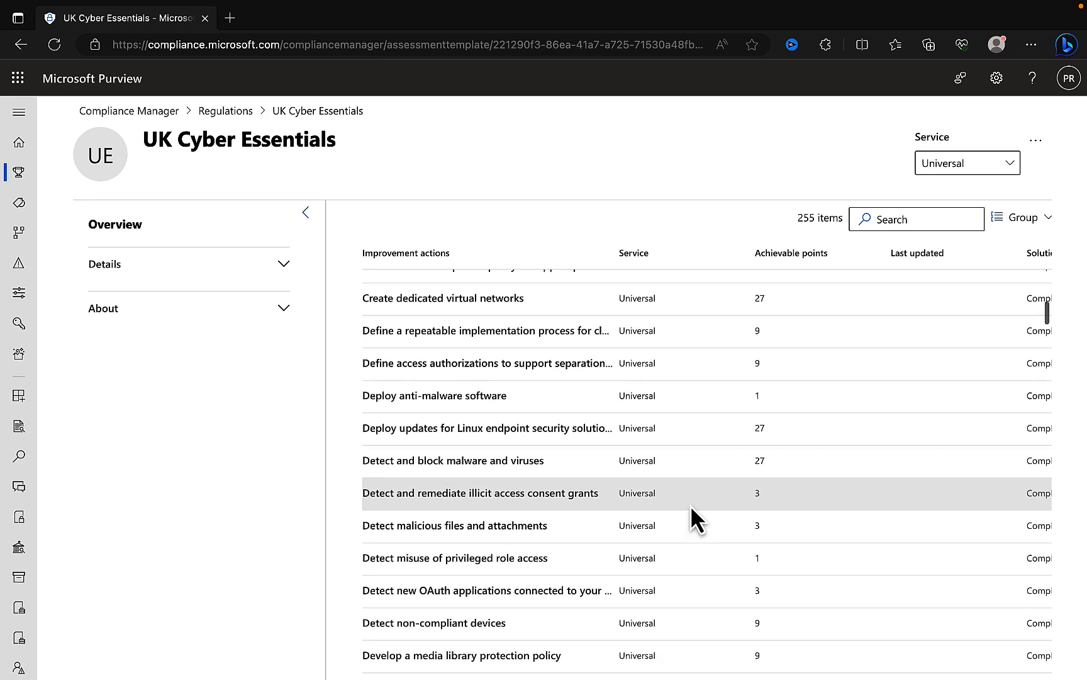
{"action": "scroll", "coordinate": [691, 505], "scroll_direction": "up", "scroll_amount": 3}
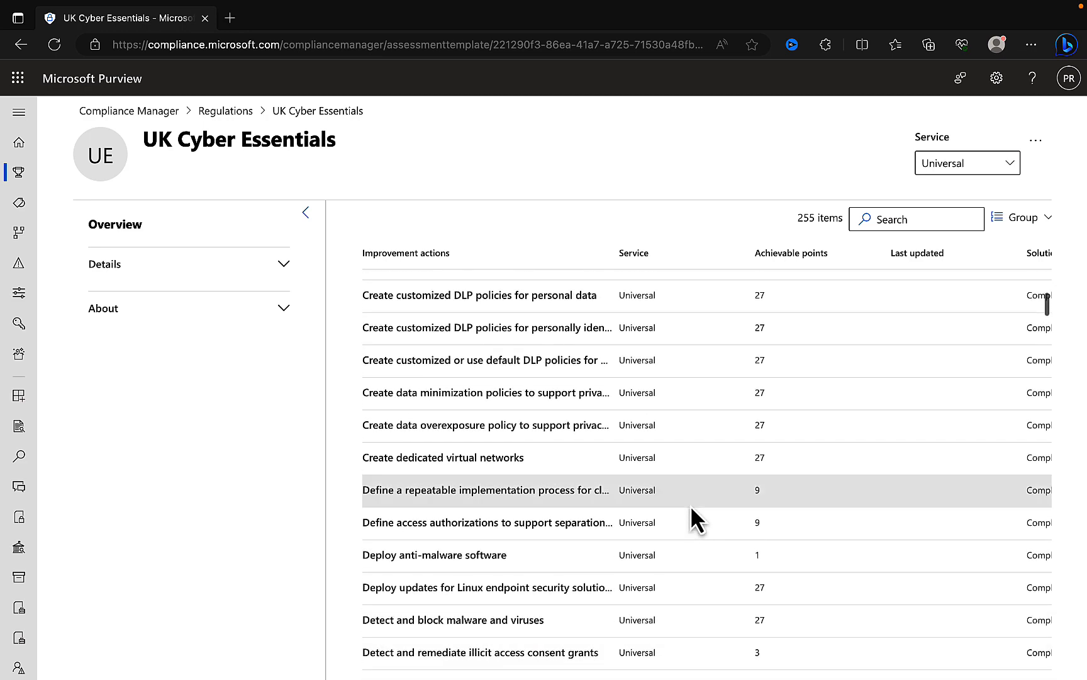
- Review the implementation guidance and related controls of "Create data minimization policies to support privacy goals", and return to the UK Cyber Essentials template
{"action": "left_click", "coordinate": [464, 387]}
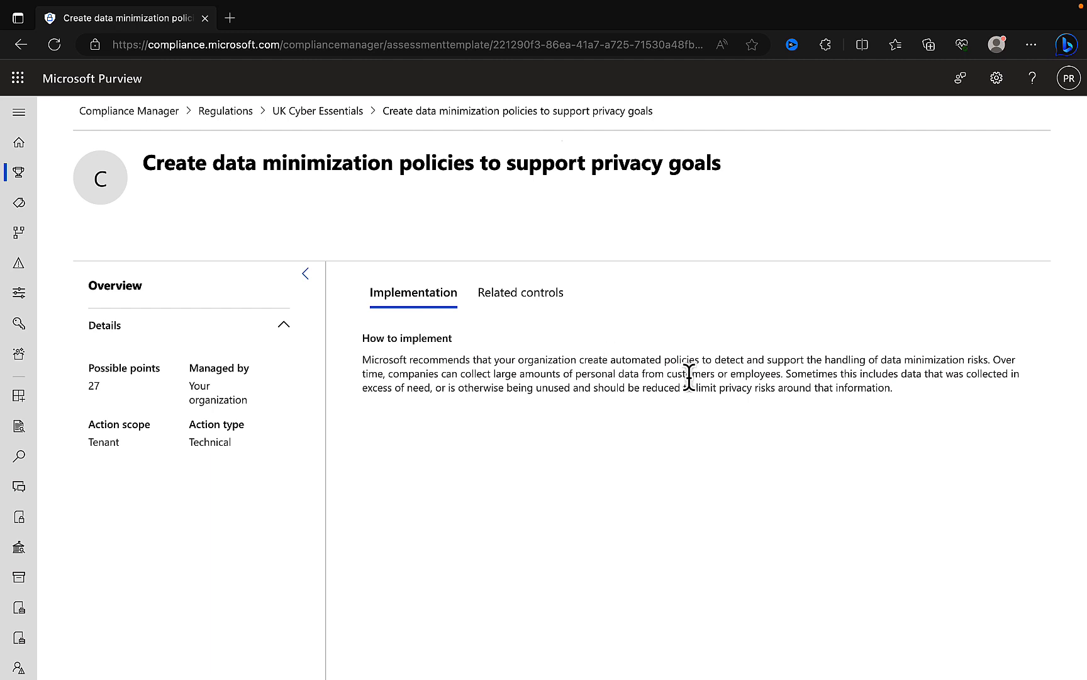
{"action": "left_click", "coordinate": [520, 305]}
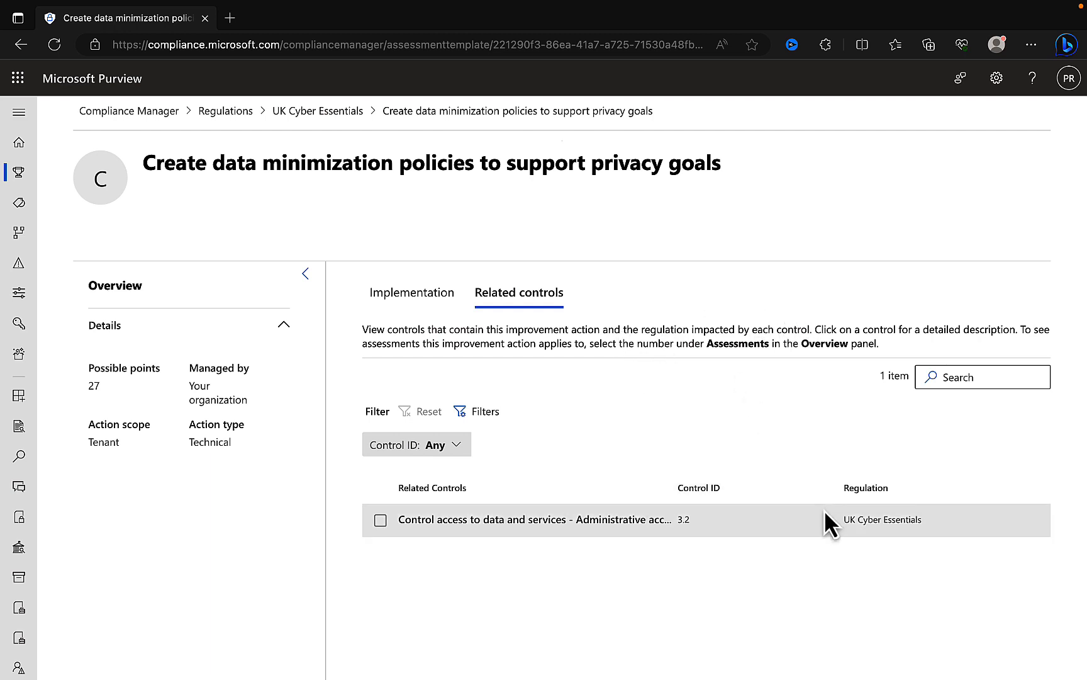
{"action": "left_click", "coordinate": [301, 112]}
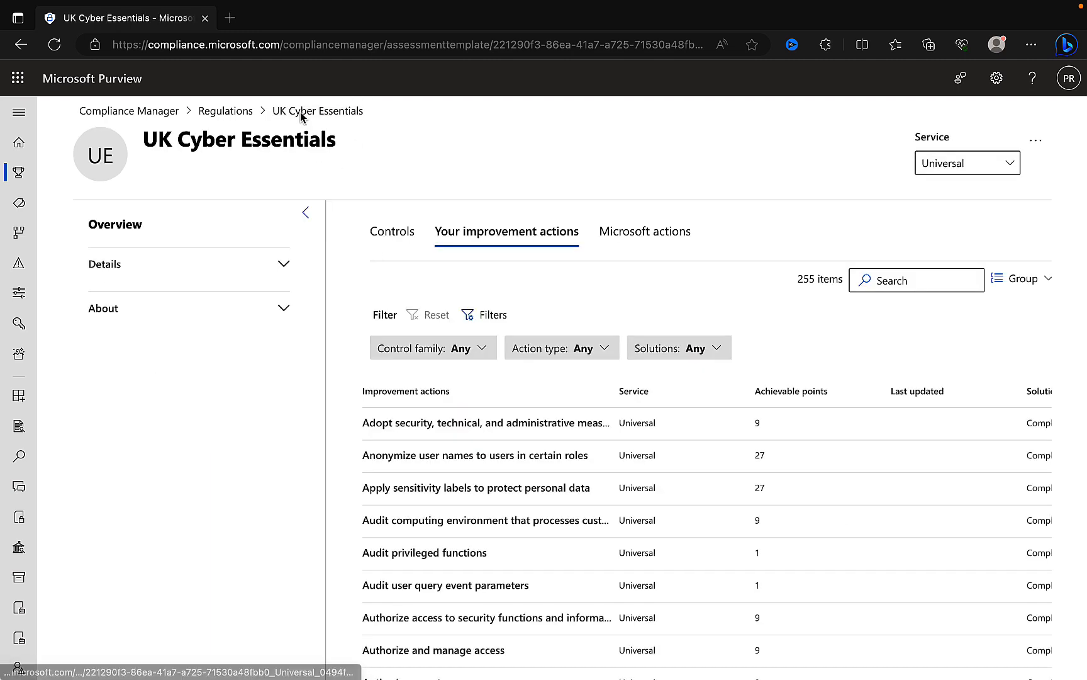
- View the Microsoft actions for UK Cyber Essentials and read the template's Details and About information
{"action": "left_click", "coordinate": [638, 241]}
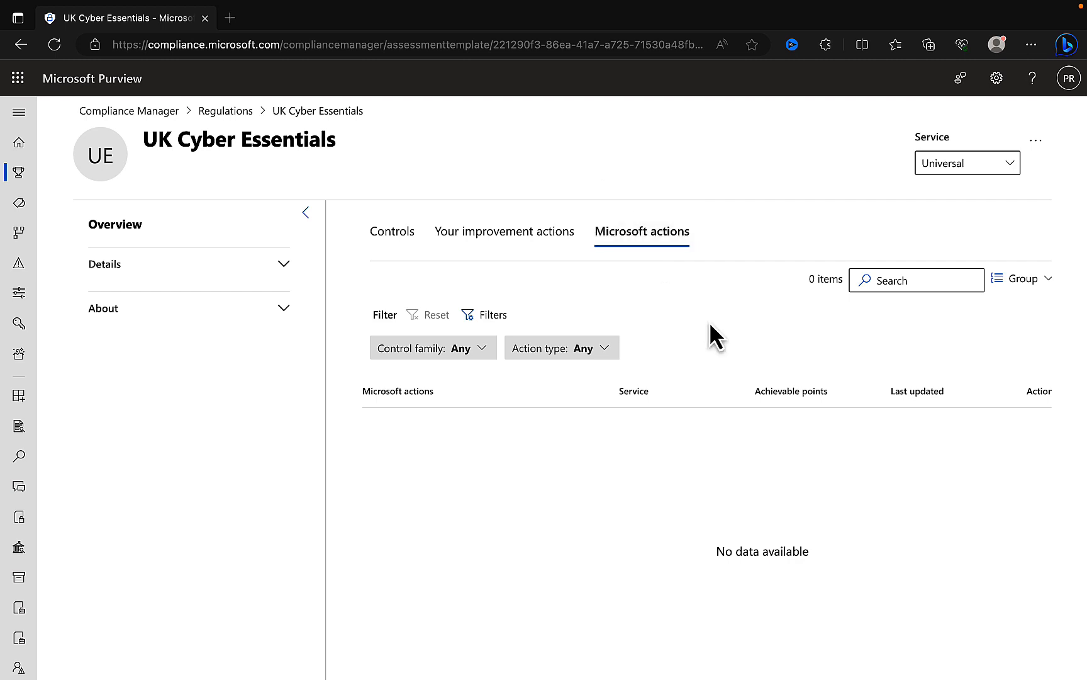
{"action": "left_click", "coordinate": [284, 265]}
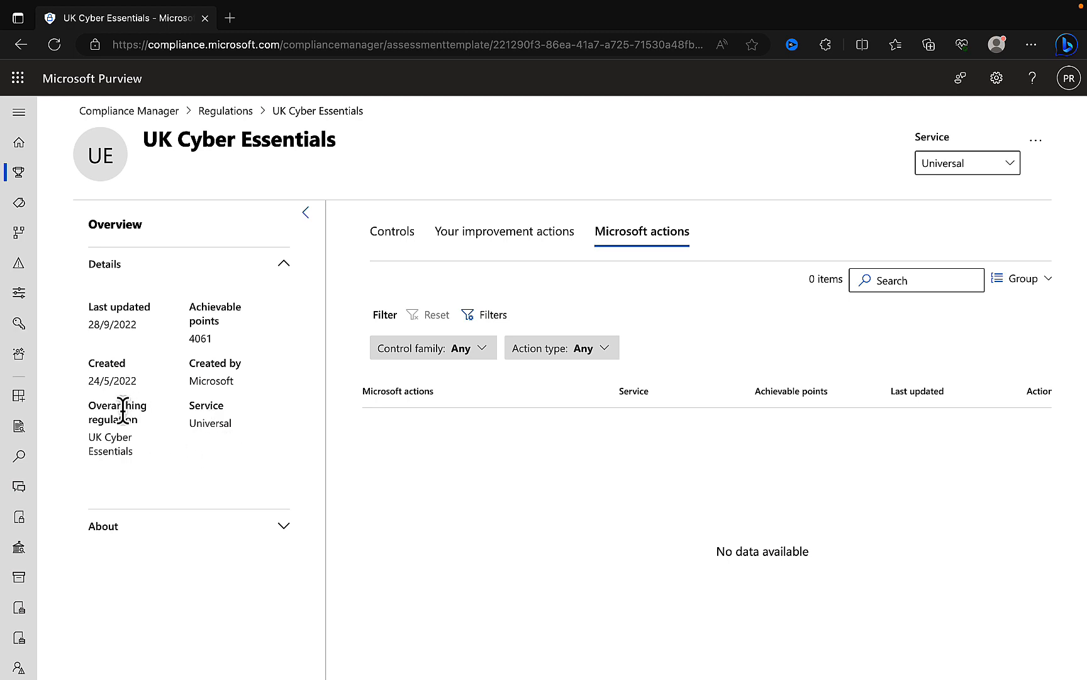
{"action": "left_click", "coordinate": [277, 525]}
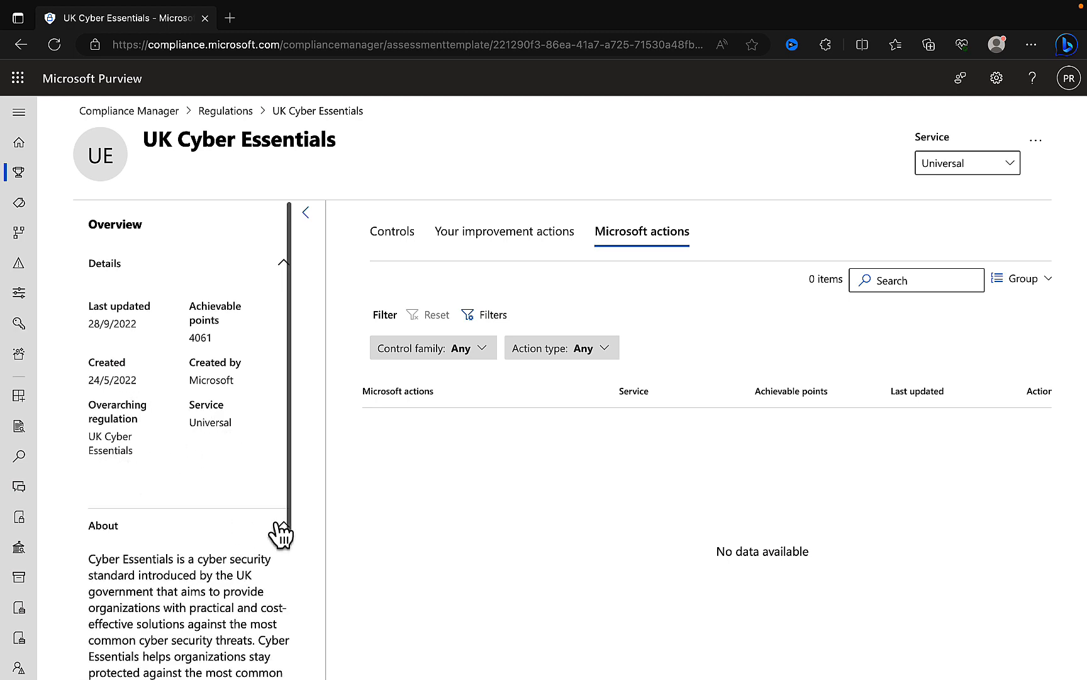
{"action": "scroll", "coordinate": [275, 521], "scroll_direction": "down", "scroll_amount": 3}
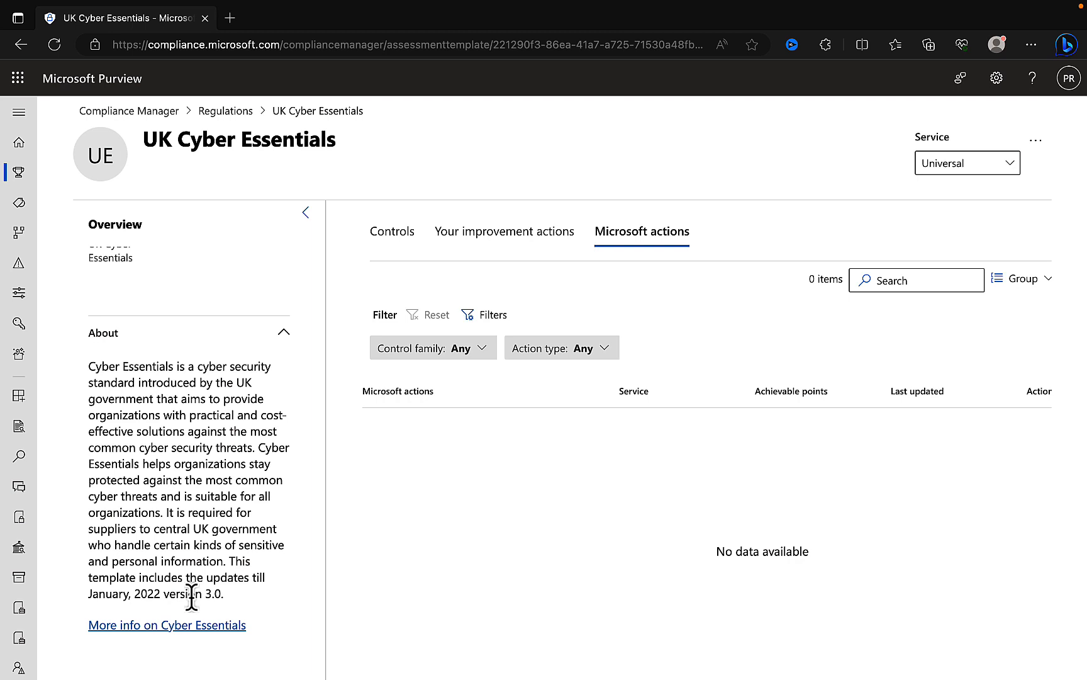
- Look through the linked NCSC page about Cyber Essentials and return to the UK Cyber Essentials template
{"action": "left_click", "coordinate": [173, 639]}
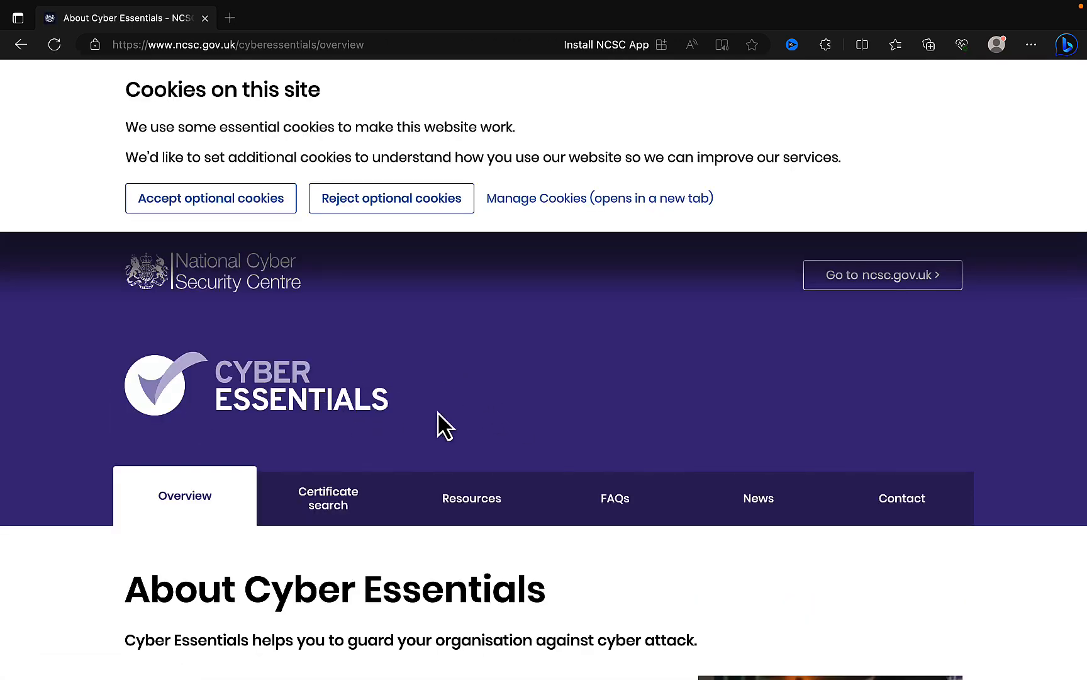
{"action": "scroll", "coordinate": [506, 448], "scroll_direction": "down", "scroll_amount": 3}
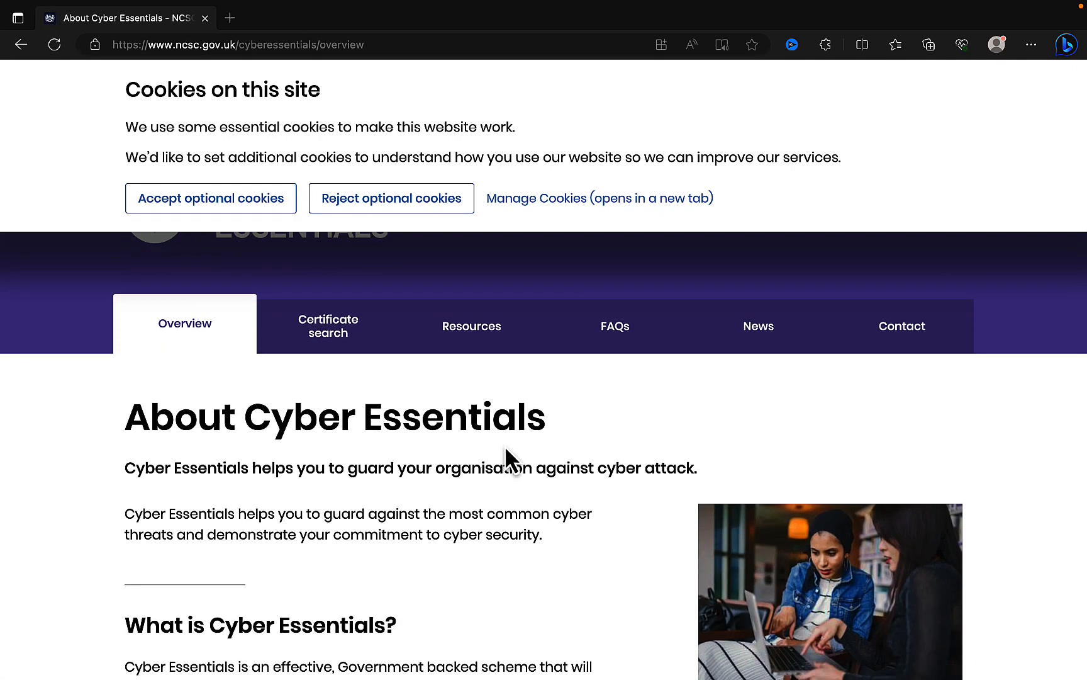
{"action": "scroll", "coordinate": [506, 448], "scroll_direction": "down", "scroll_amount": 6}
{"action": "scroll", "coordinate": [504, 445], "scroll_direction": "down", "scroll_amount": 5}
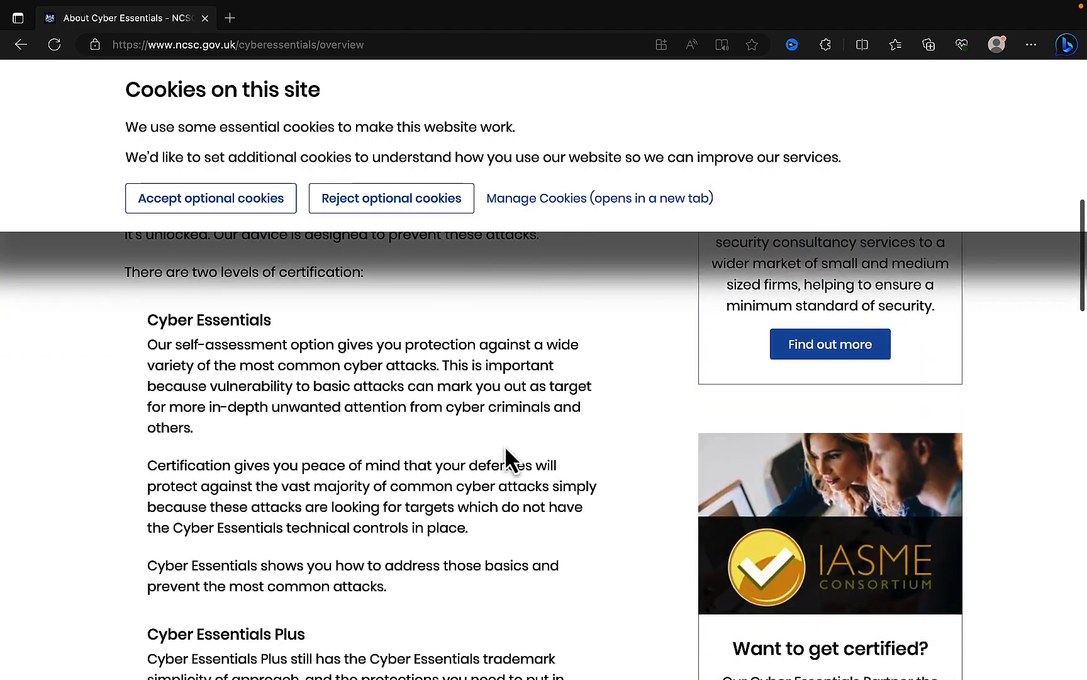
{"action": "scroll", "coordinate": [497, 431], "scroll_direction": "up", "scroll_amount": 15}
{"action": "left_click", "coordinate": [28, 46]}
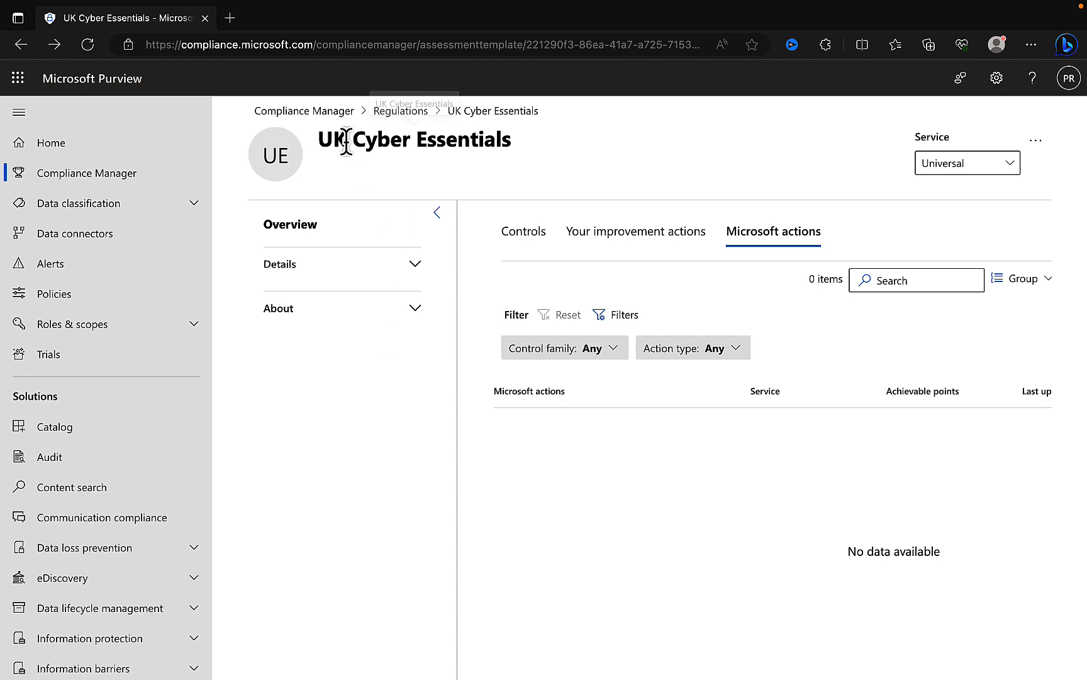
- Return to Compliance Manager and examine the Data Protection Baseline entry in the assessments list
{"action": "left_click", "coordinate": [314, 112]}
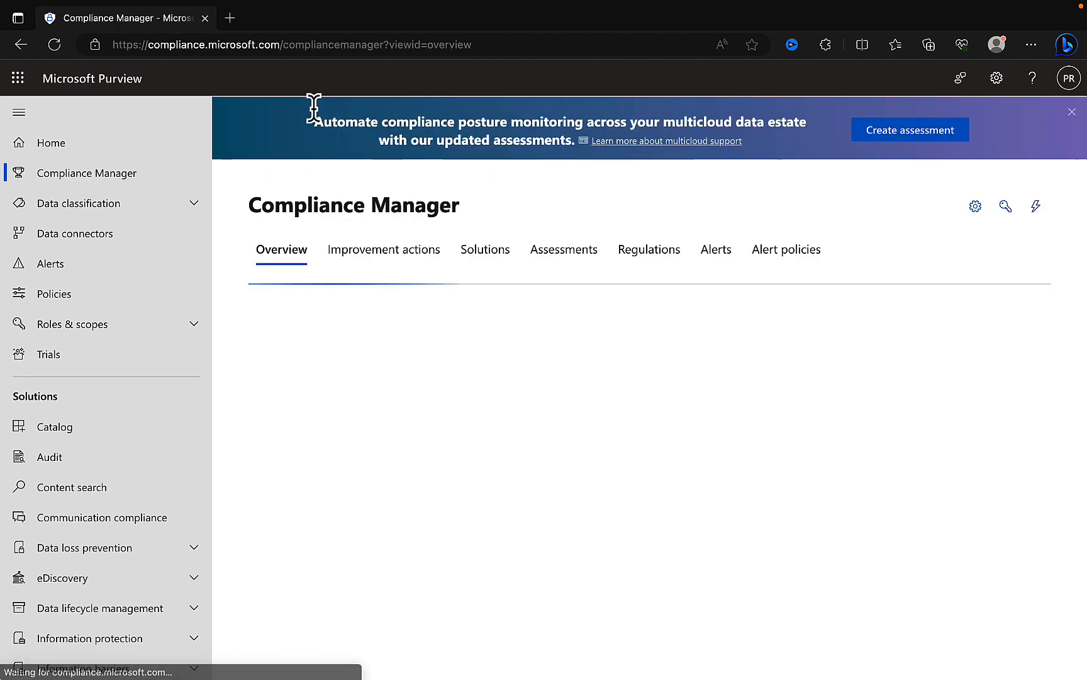
{"action": "left_click", "coordinate": [19, 113]}
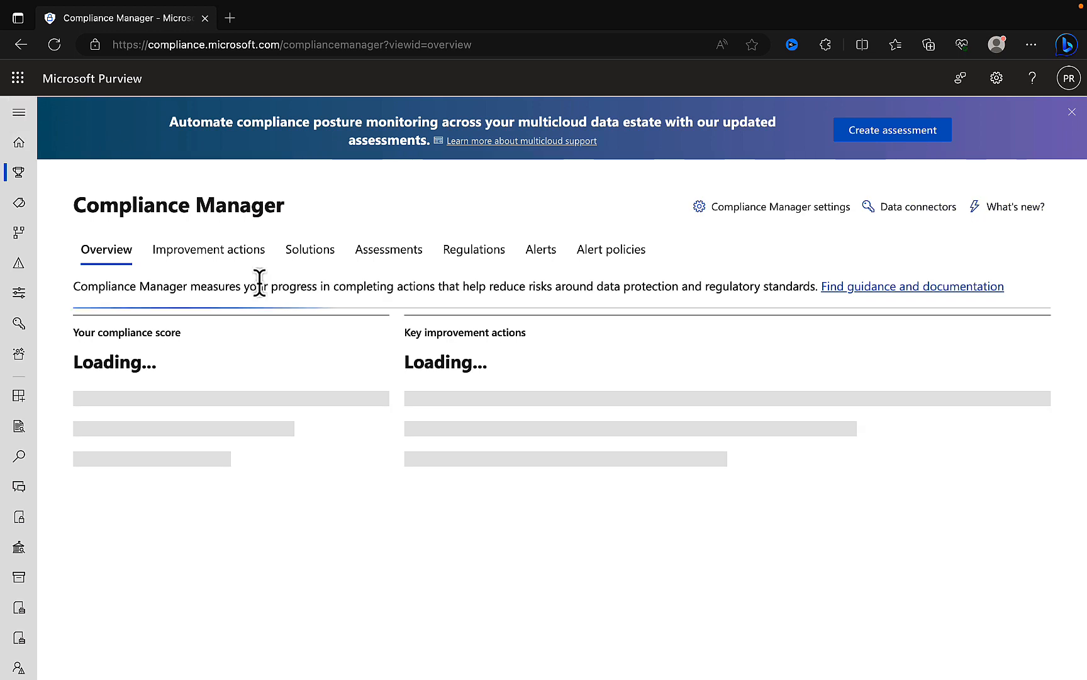
{"action": "left_click", "coordinate": [387, 248]}
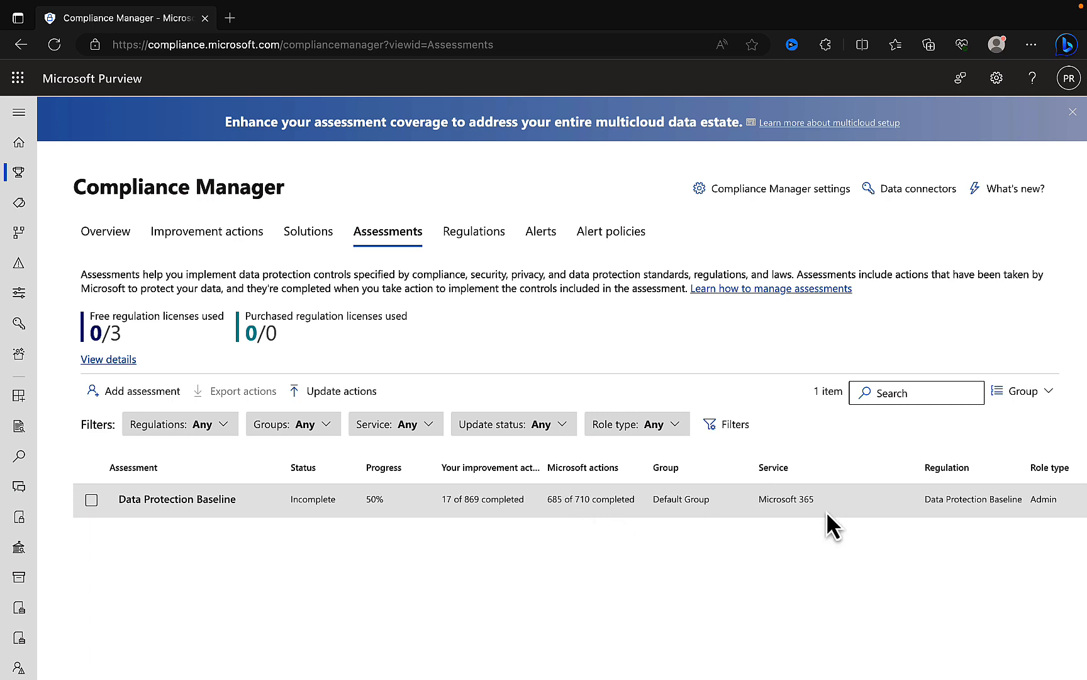
{"action": "scroll", "coordinate": [827, 510], "scroll_direction": "right", "scroll_amount": 1}
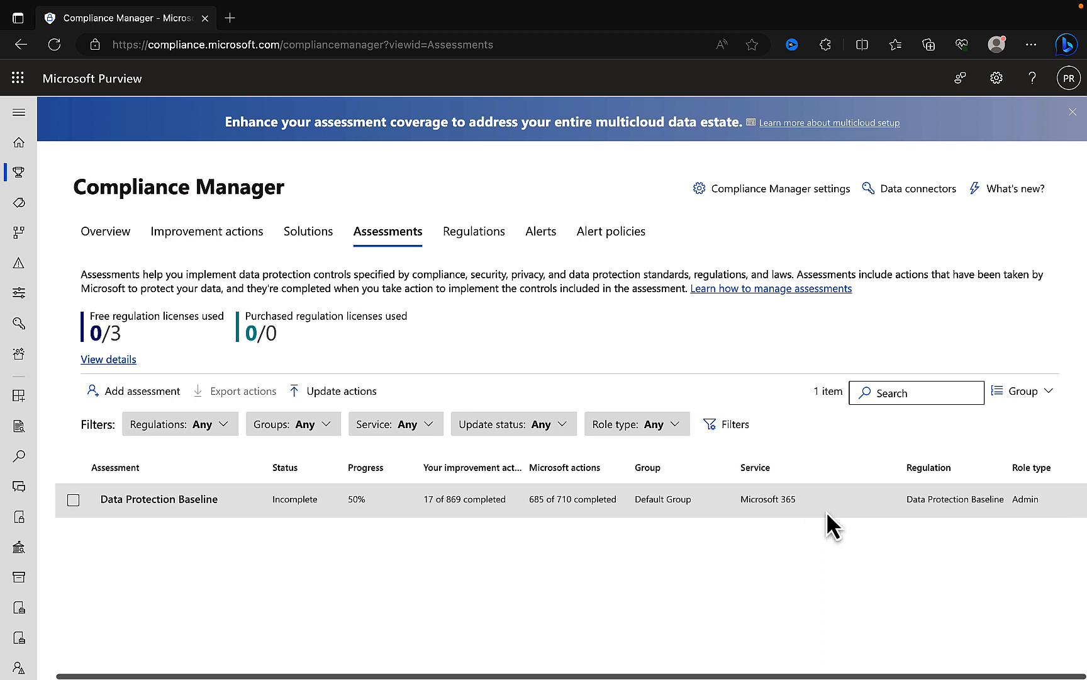
{"action": "scroll", "coordinate": [827, 510], "scroll_direction": "left", "scroll_amount": 1}
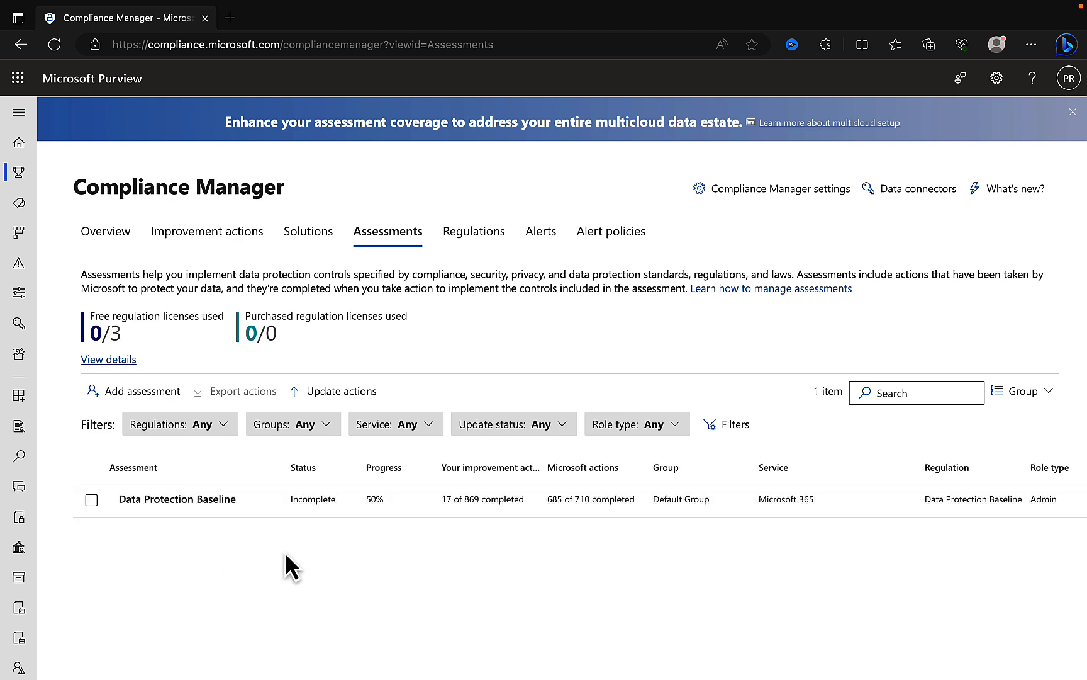
- Start a new assessment and filter the selectable regulations to those supporting Microsoft 365
{"action": "left_click", "coordinate": [139, 392]}
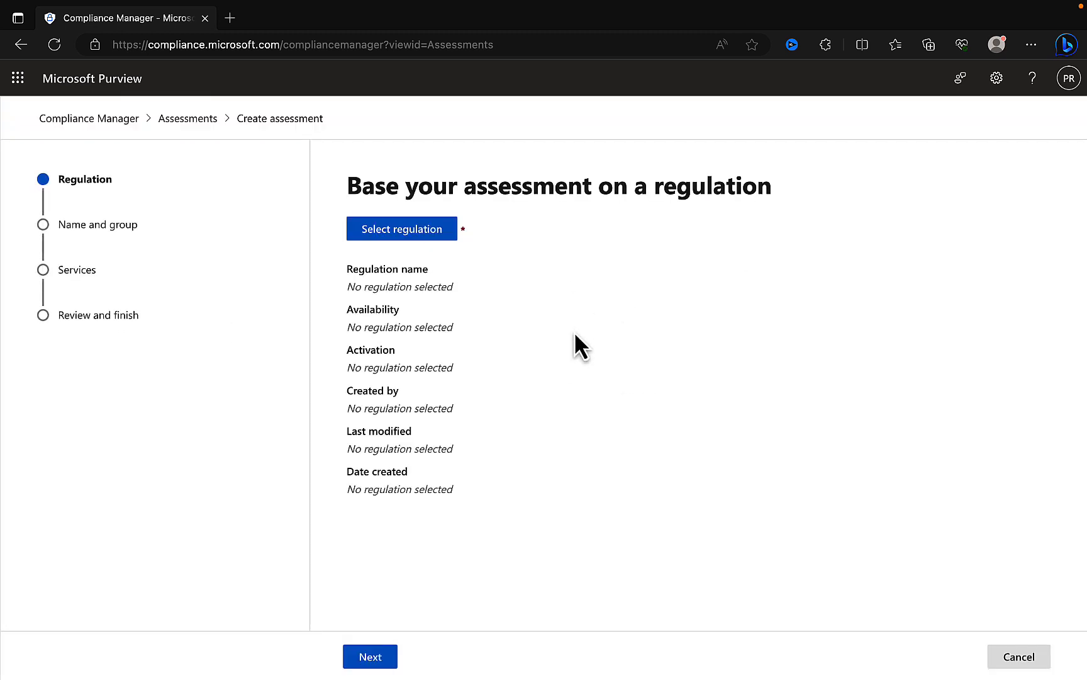
{"action": "left_click", "coordinate": [438, 229]}
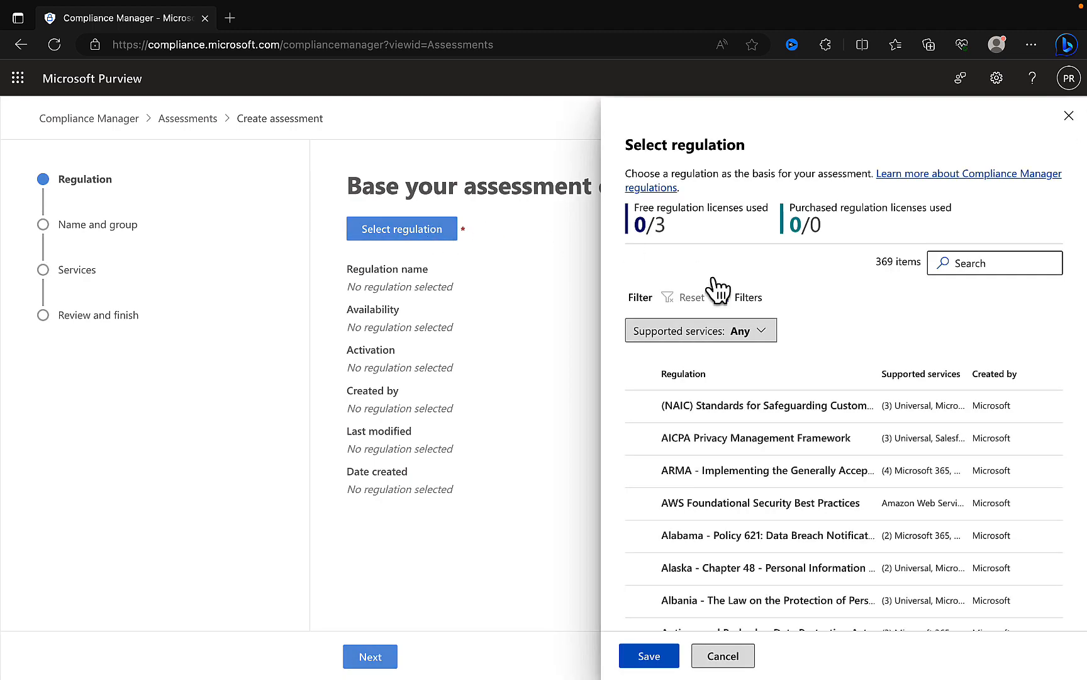
{"action": "left_click", "coordinate": [757, 340]}
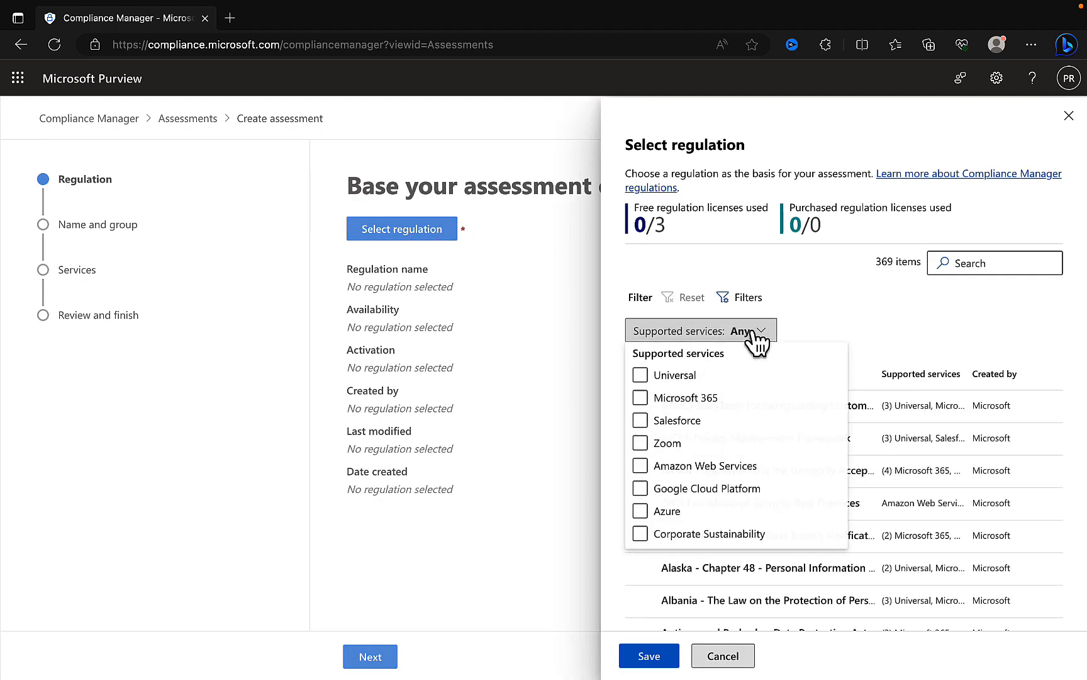
{"action": "left_click", "coordinate": [718, 398]}
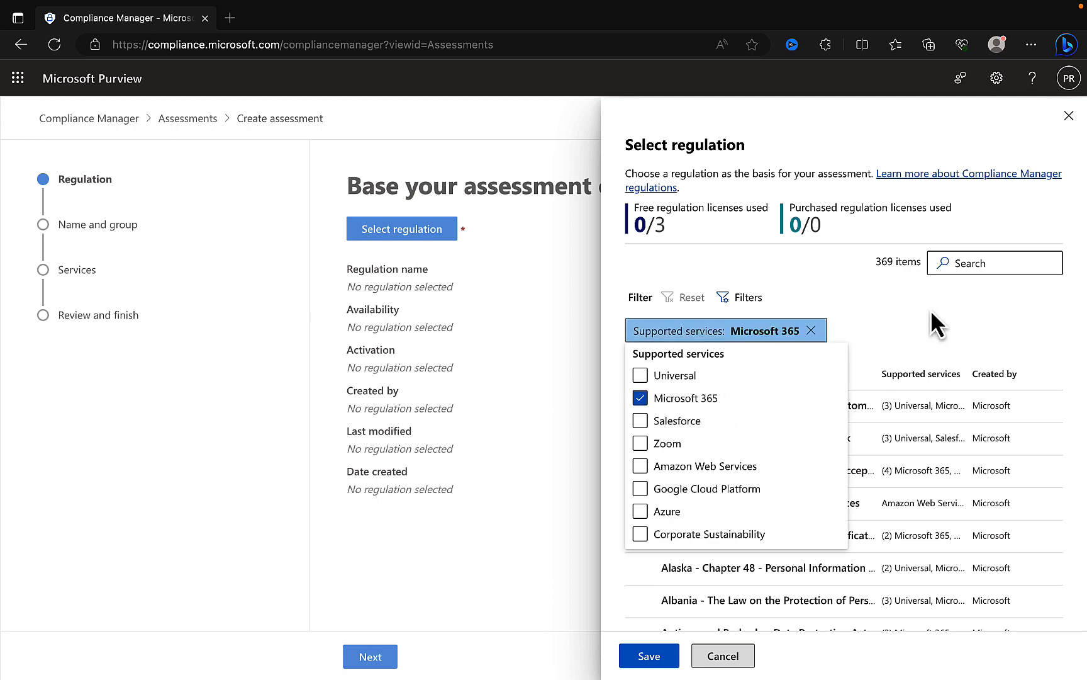
{"action": "key", "text": "Escape"}
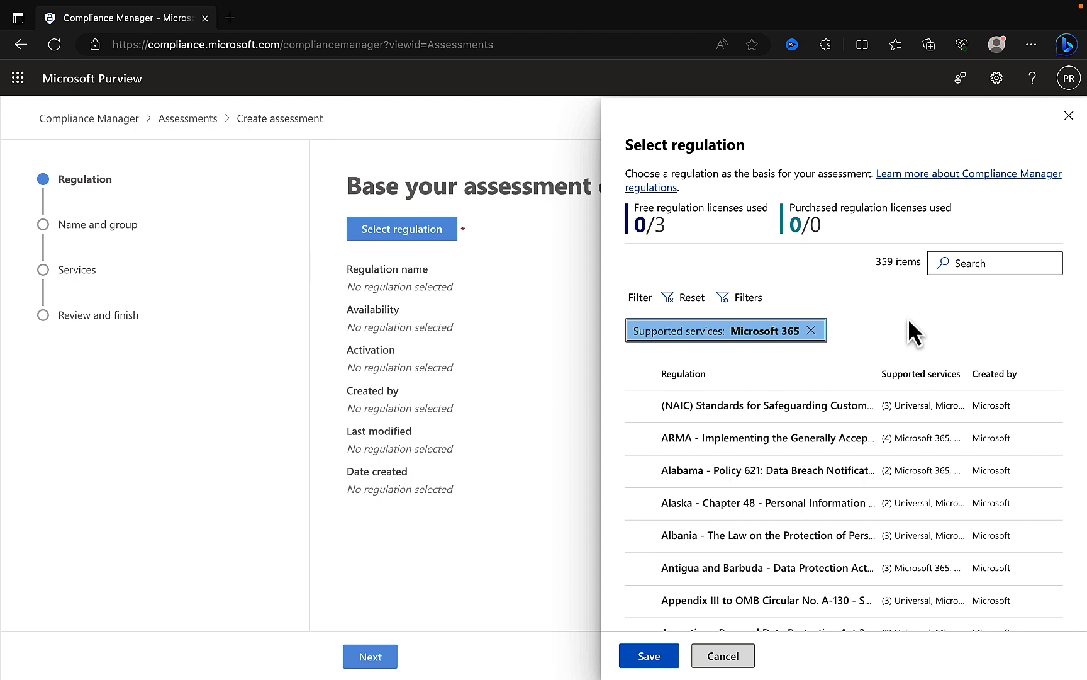
- Search the regulations for ISO and base the assessment on ISO/IEC 27001:2013
{"action": "left_click", "coordinate": [957, 263]}
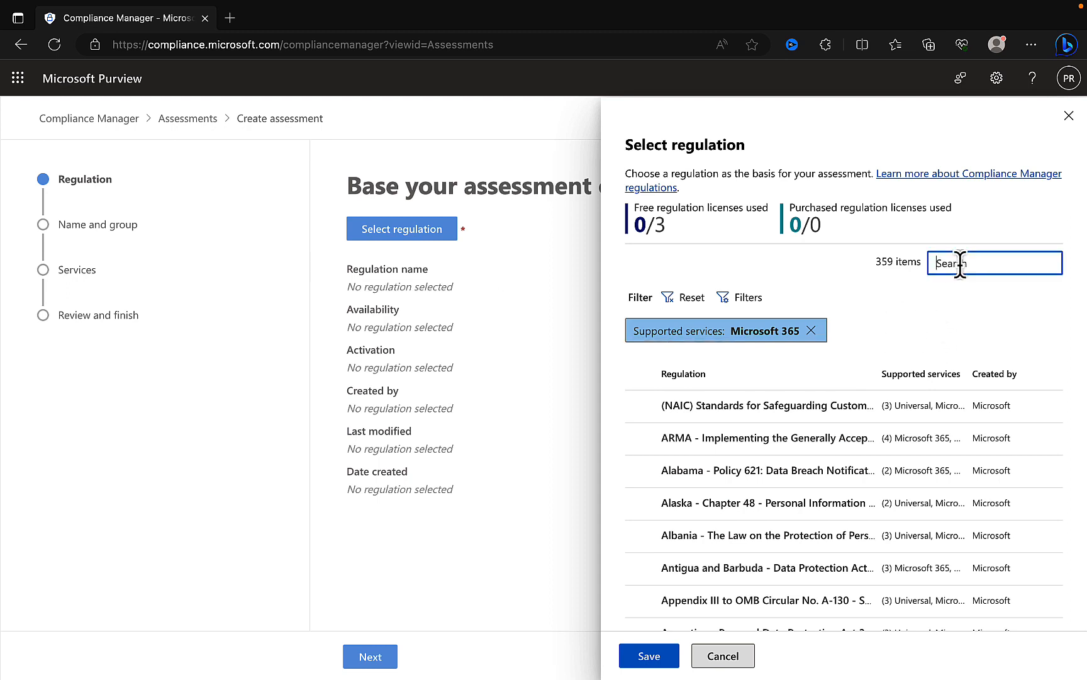
{"action": "type", "text": "ISO"}
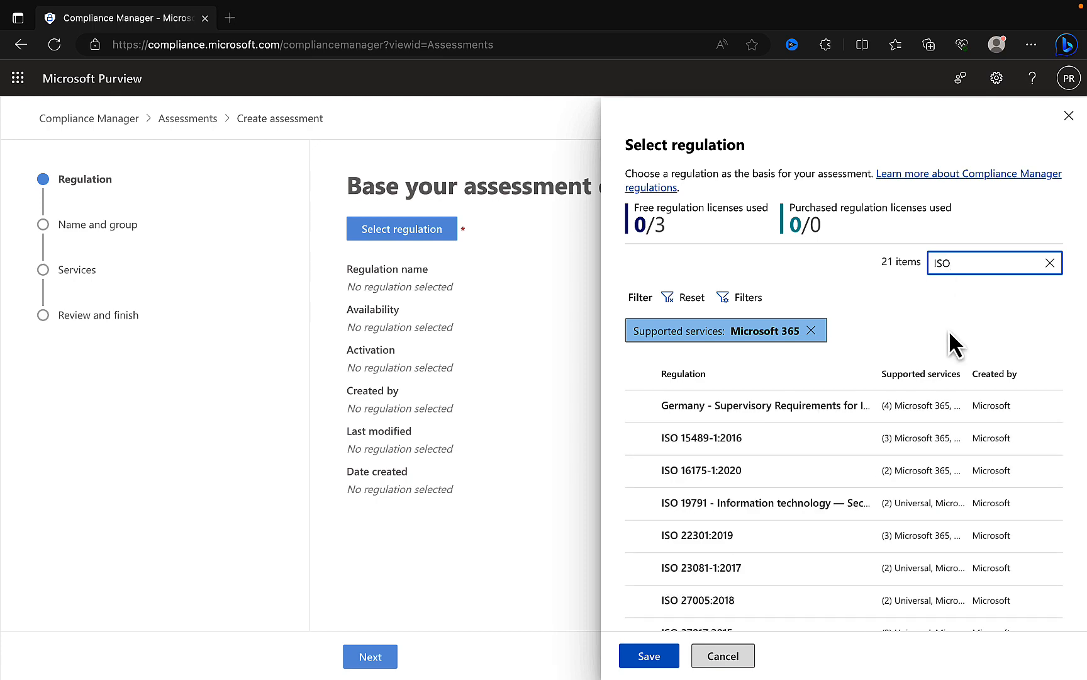
{"action": "scroll", "coordinate": [808, 531], "scroll_direction": "down", "scroll_amount": 3}
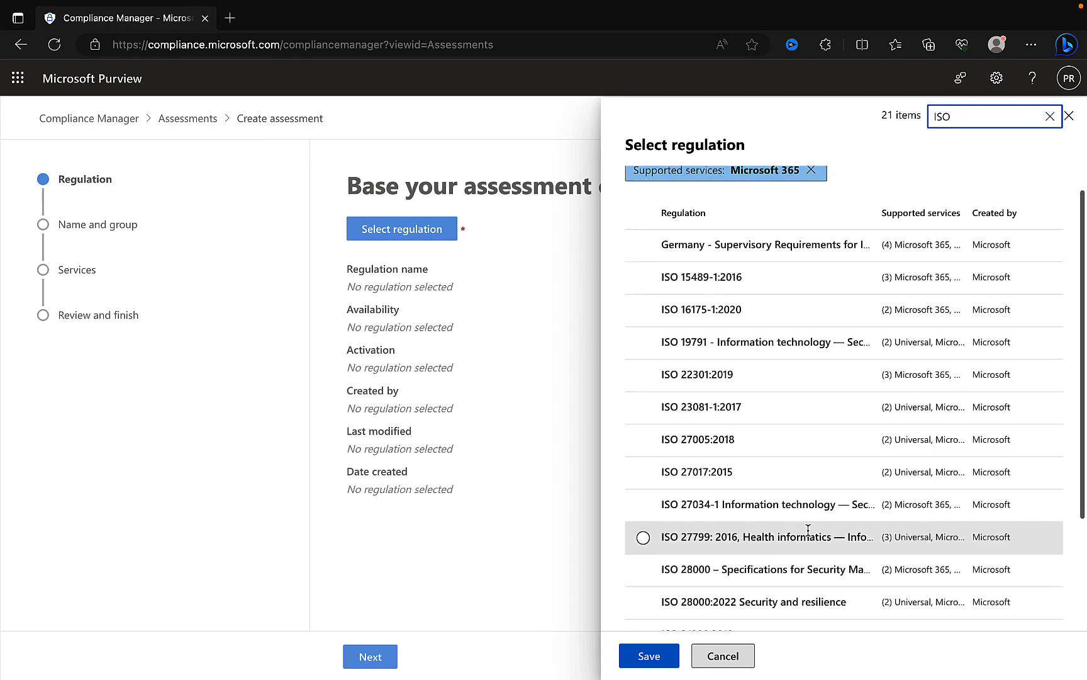
{"action": "scroll", "coordinate": [808, 531], "scroll_direction": "down", "scroll_amount": 1}
{"action": "scroll", "coordinate": [808, 531], "scroll_direction": "down", "scroll_amount": 3}
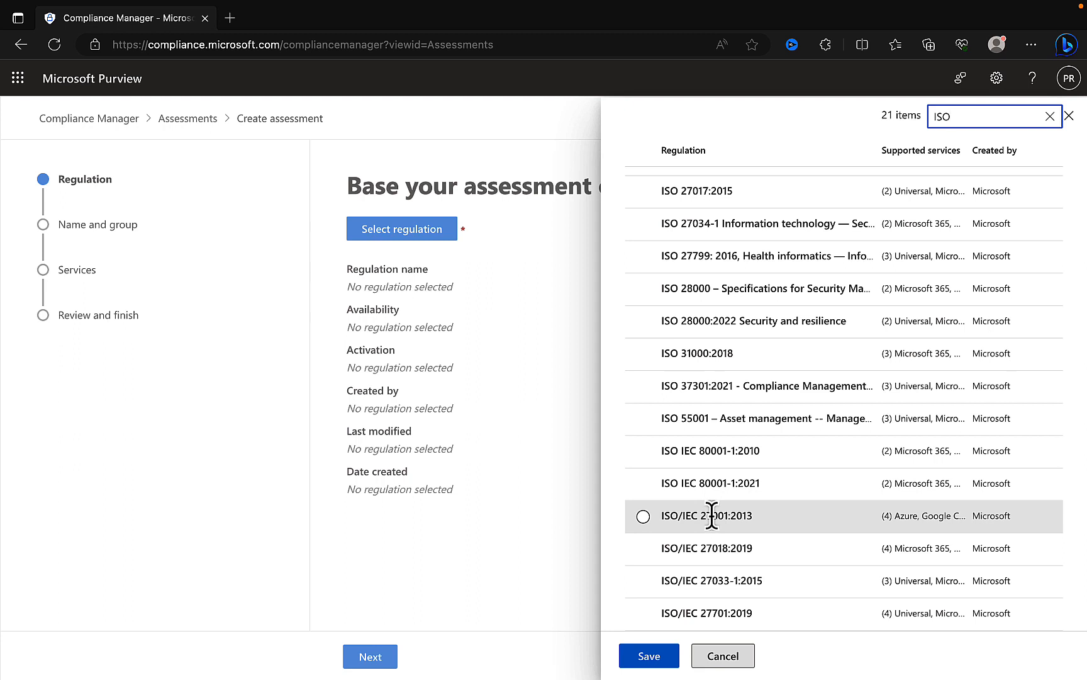
{"action": "left_click", "coordinate": [643, 517]}
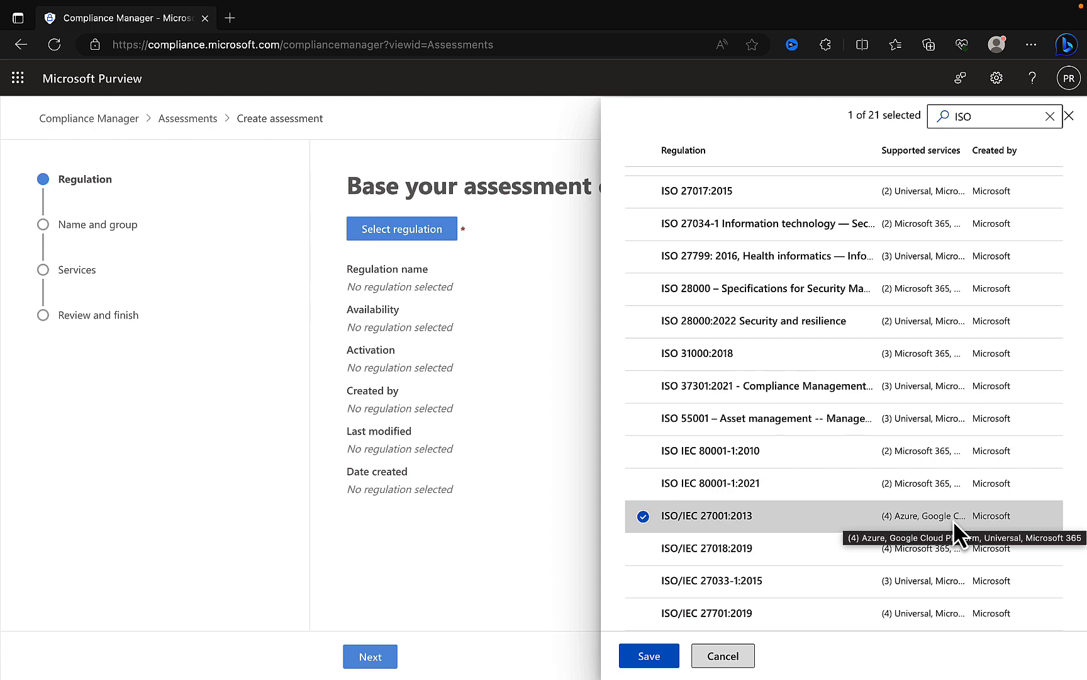
{"action": "left_click", "coordinate": [652, 662]}
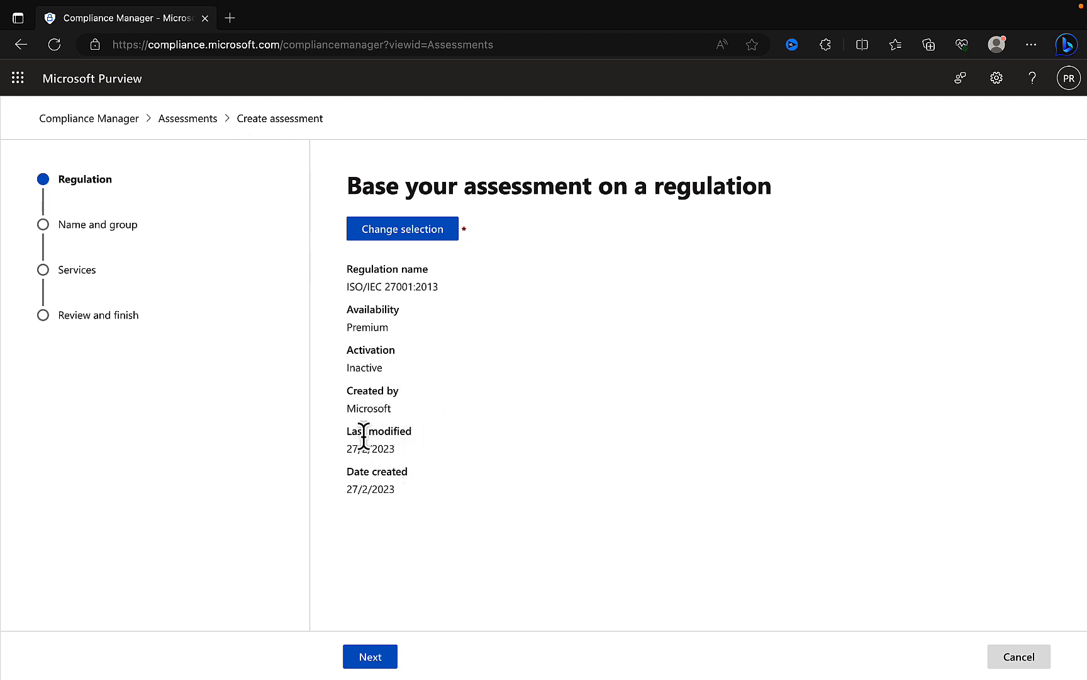
- Keep the suggested assessment name and assign the assessment to the existing ISO Assessments group
{"action": "left_click", "coordinate": [378, 656]}
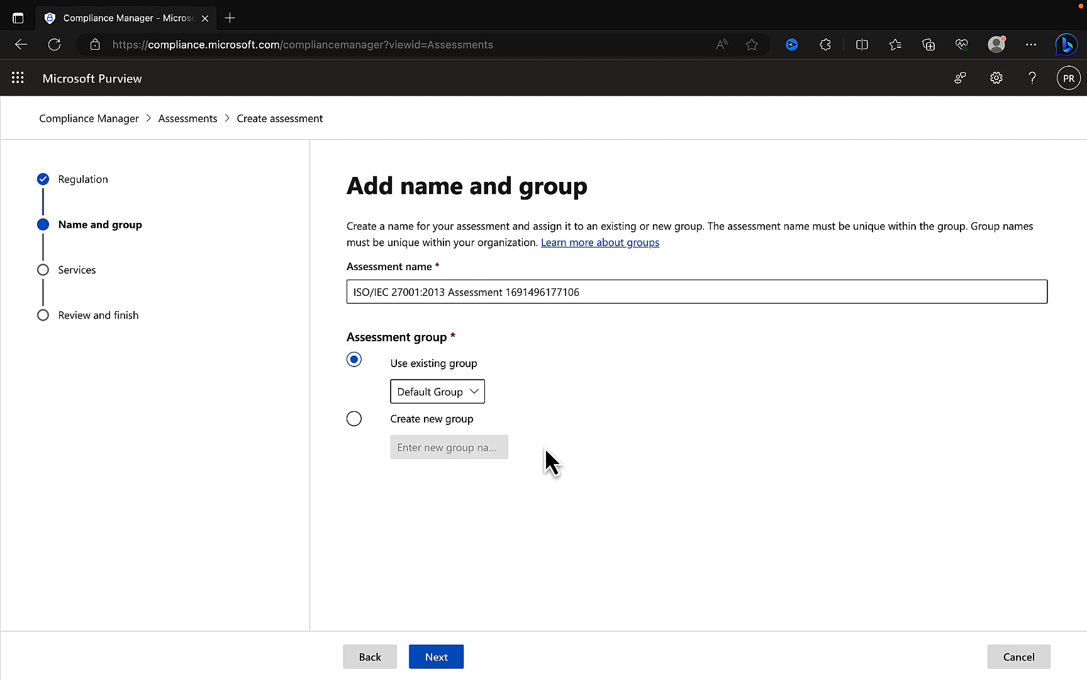
{"action": "left_click", "coordinate": [482, 399]}
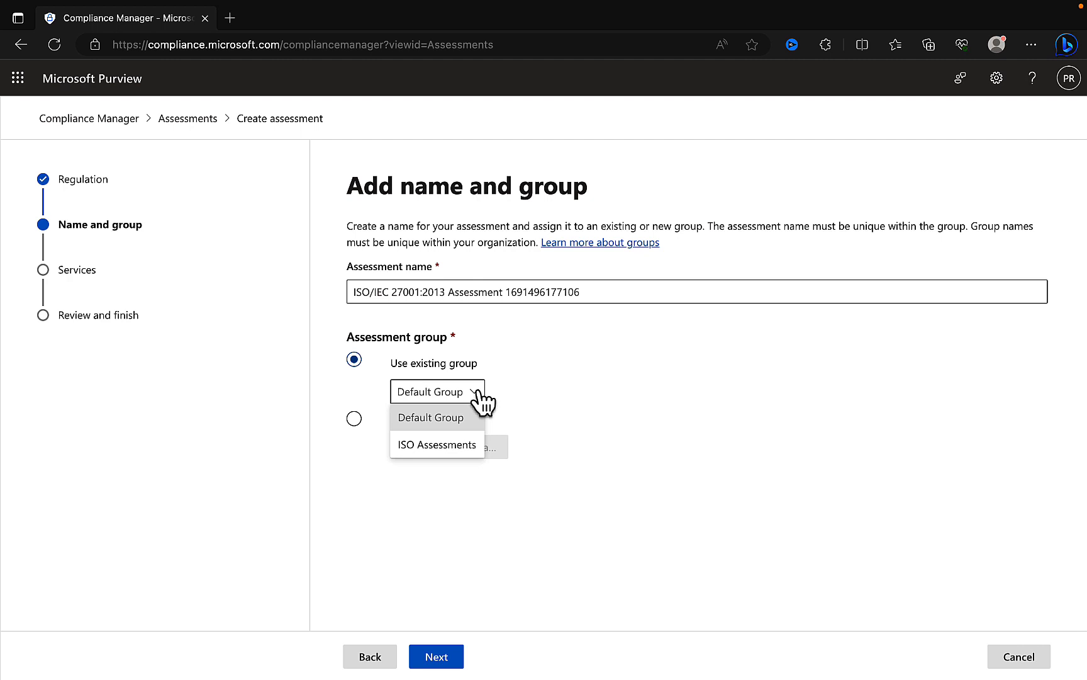
{"action": "left_click", "coordinate": [437, 445]}
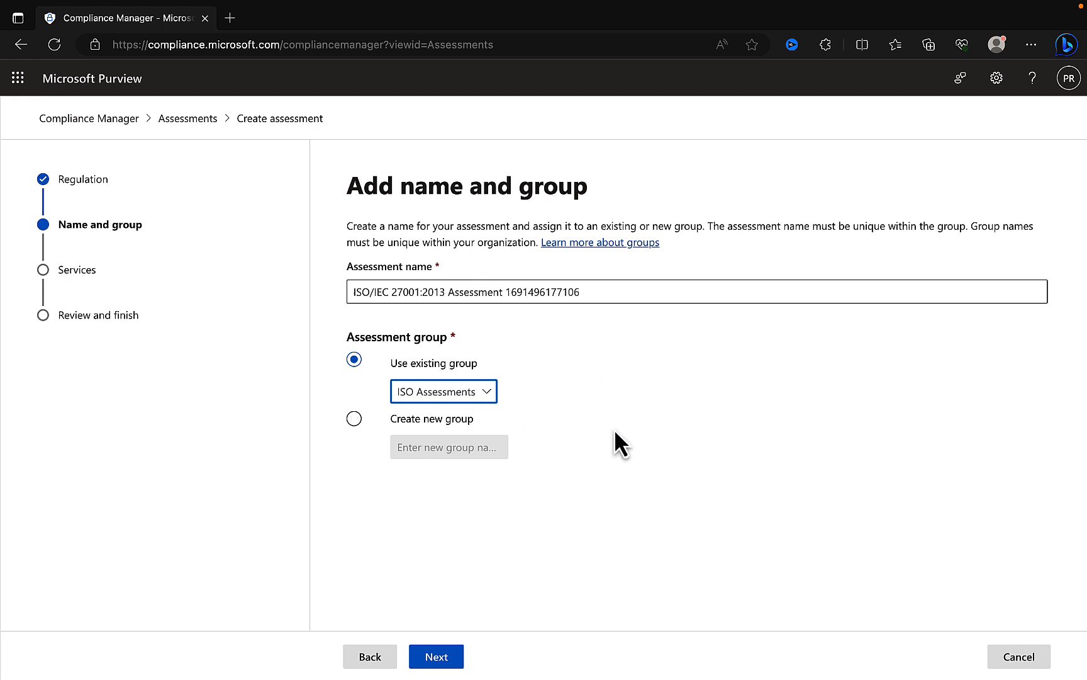
{"action": "left_click", "coordinate": [444, 654]}
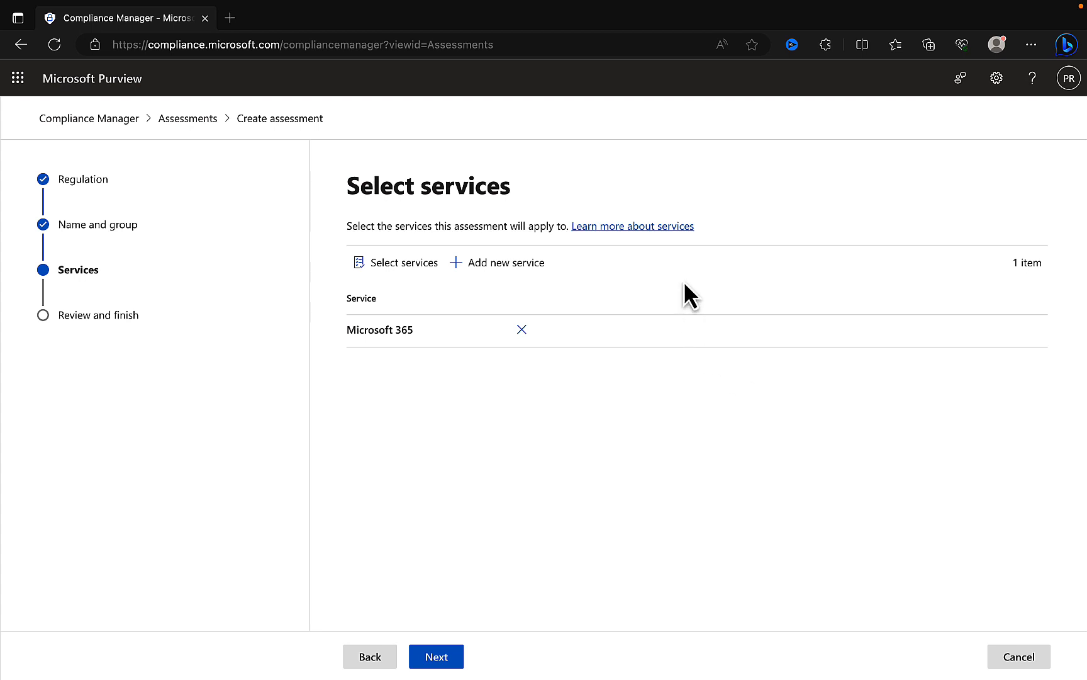
- Open the "Learn more about services" documentation in a new browser tab while staying on the service selection
{"action": "right_click", "coordinate": [647, 230]}
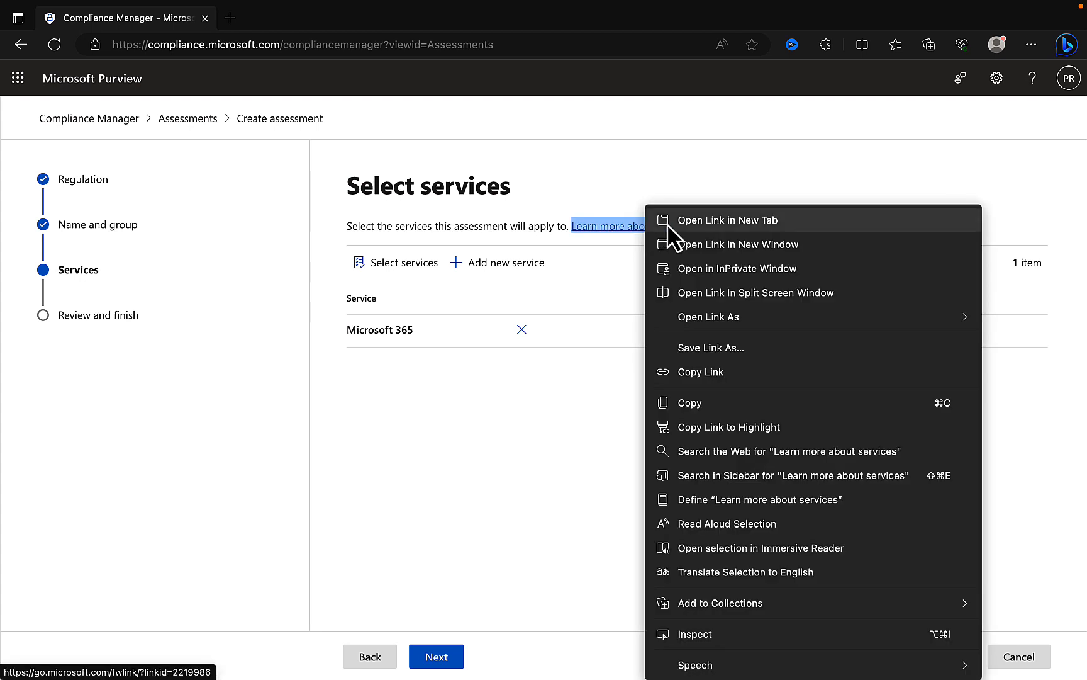
{"action": "left_click", "coordinate": [733, 218]}
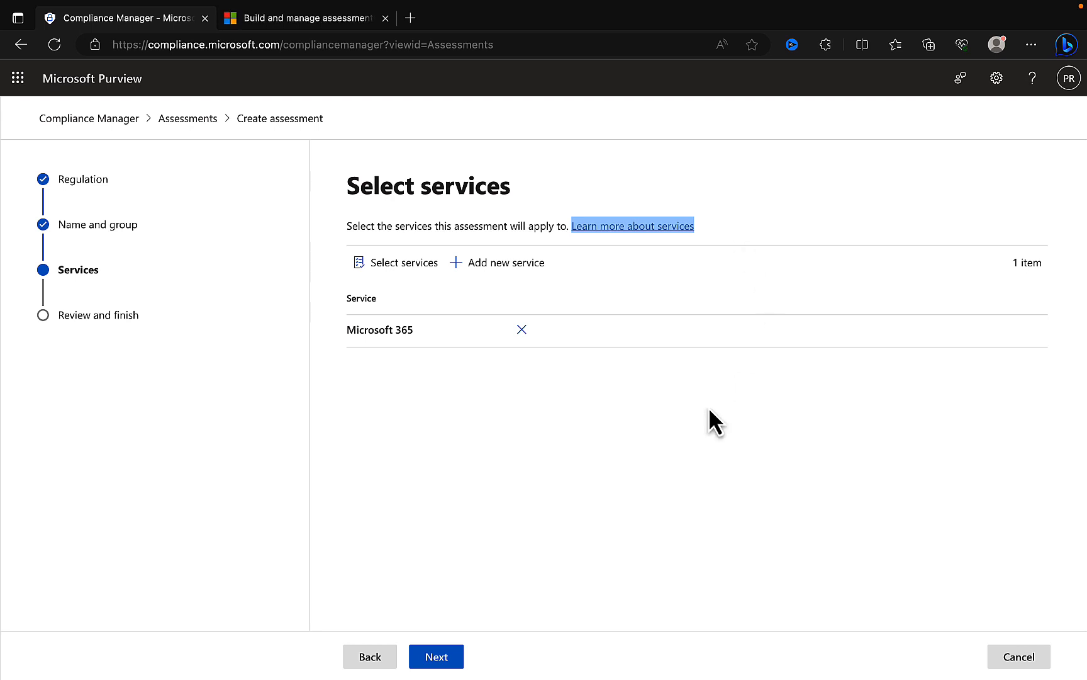
{"action": "left_click", "coordinate": [751, 469]}
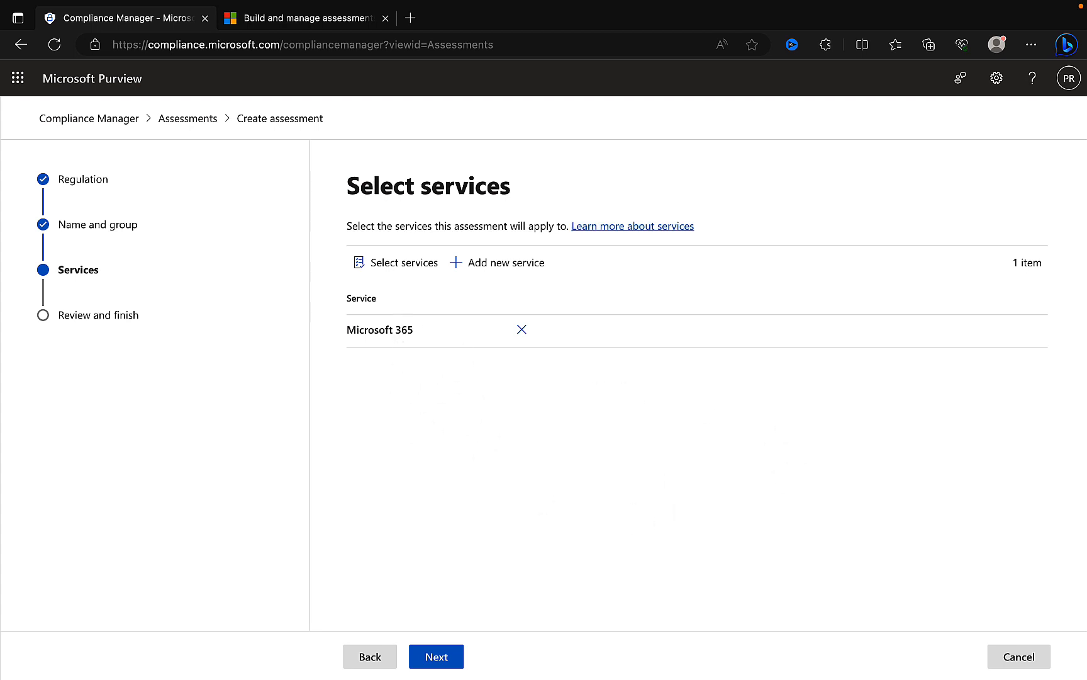
- Open the documentation about adding services in a new browser tab, and proceed to the assessment review with Microsoft 365 as the only service
{"action": "left_click", "coordinate": [501, 264]}
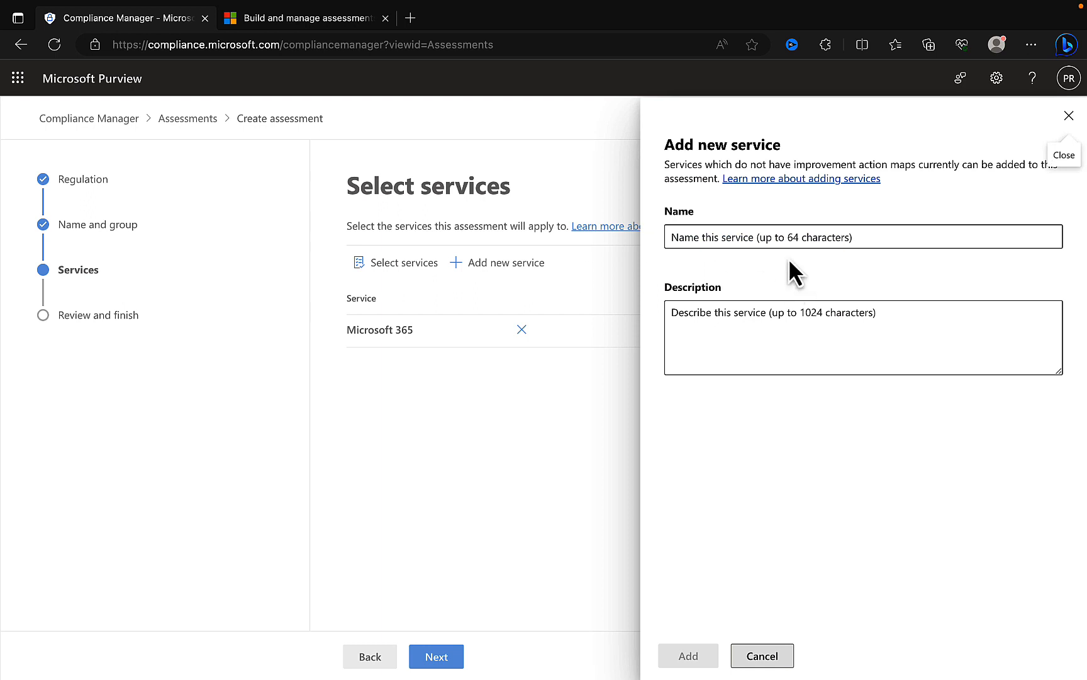
{"action": "right_click", "coordinate": [796, 181]}
{"action": "left_click", "coordinate": [801, 197]}
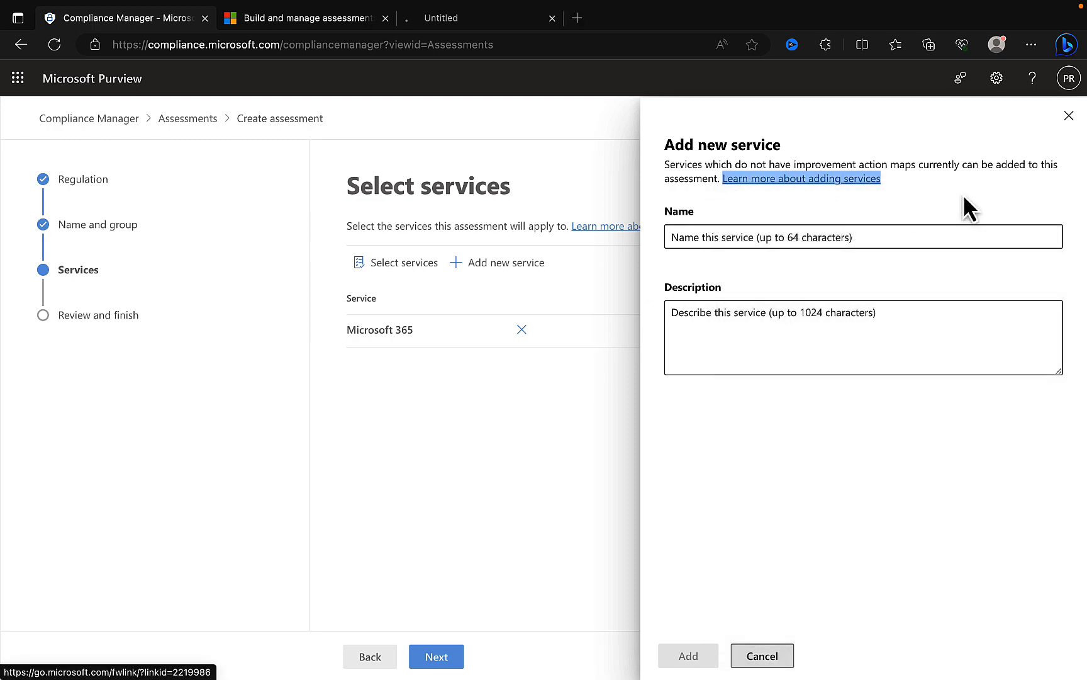
{"action": "left_click", "coordinate": [1069, 115]}
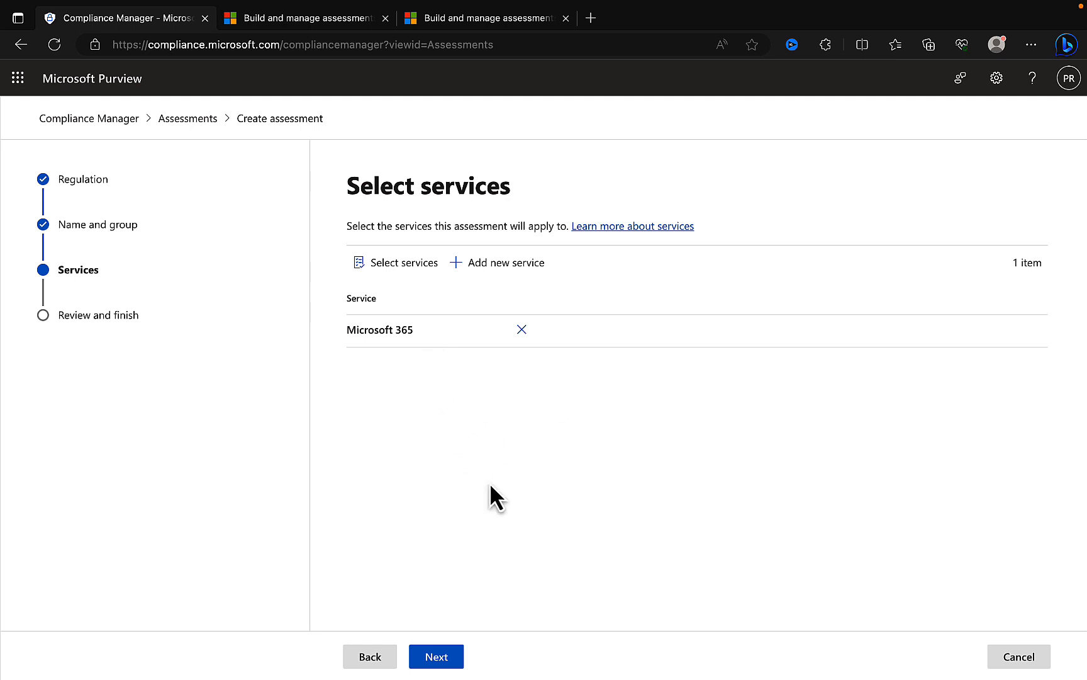
{"action": "left_click", "coordinate": [437, 658]}
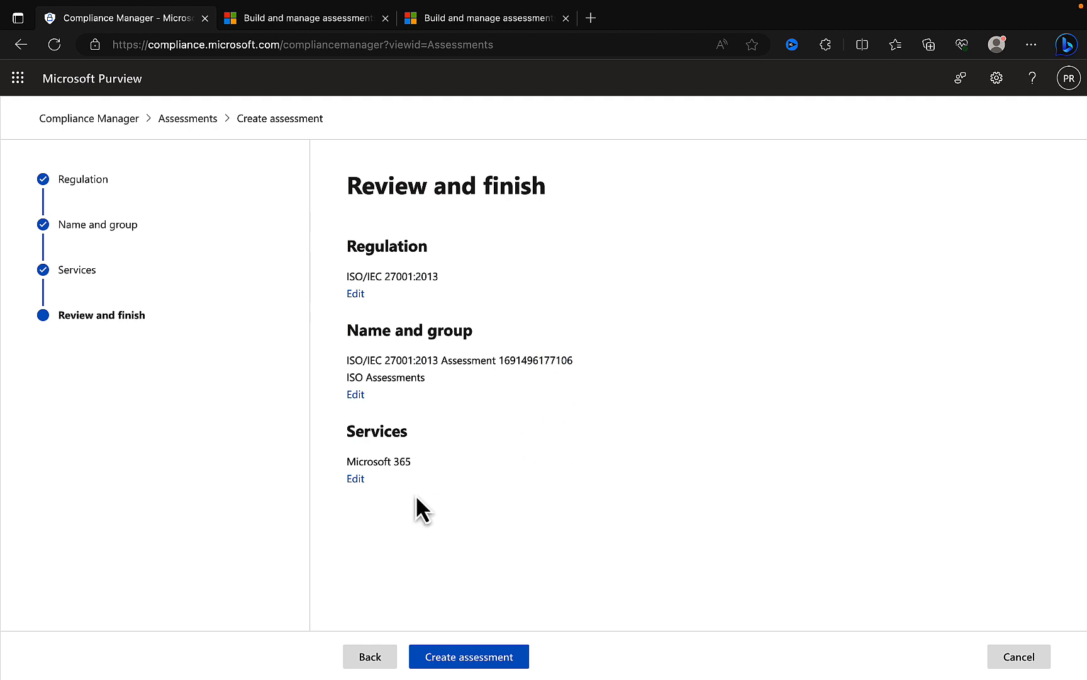
- Finish creating the ISO/IEC 27001:2013 assessment and read the explanations of its two achieved-points scores
{"action": "left_click", "coordinate": [475, 658]}
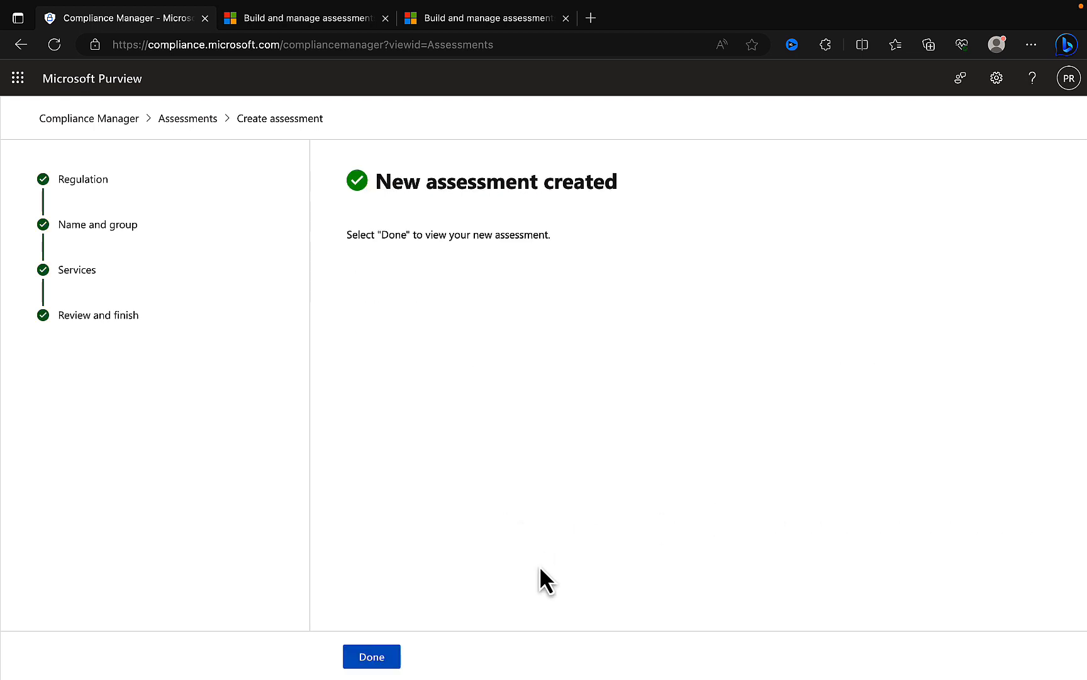
{"action": "left_click", "coordinate": [376, 659]}
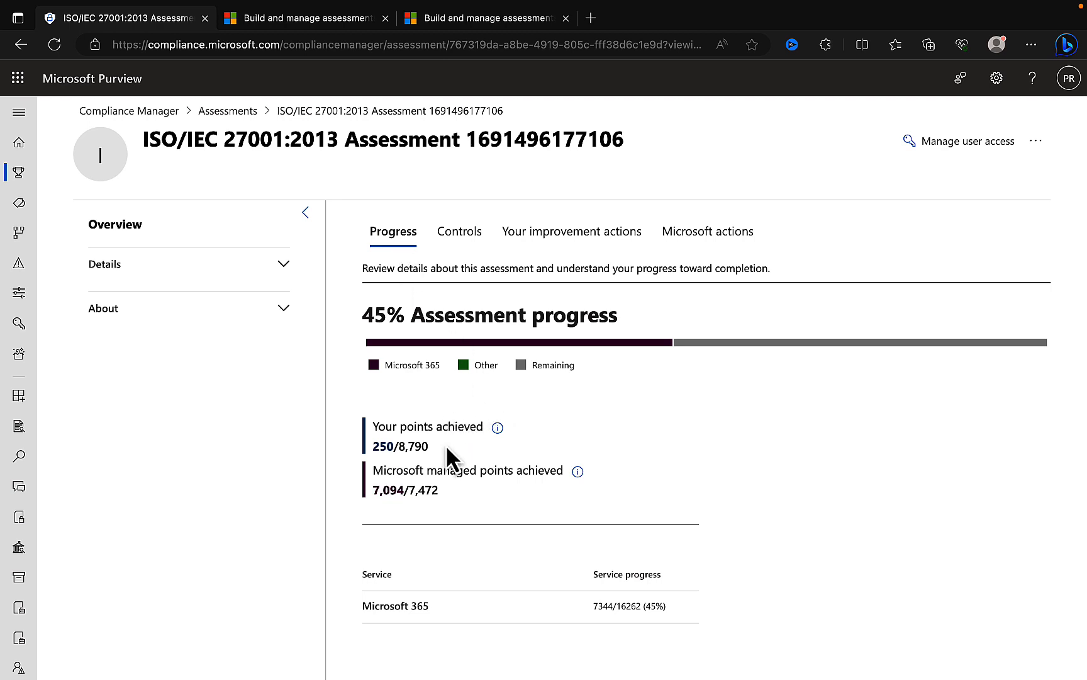
{"action": "mouse_move", "coordinate": [497, 428]}
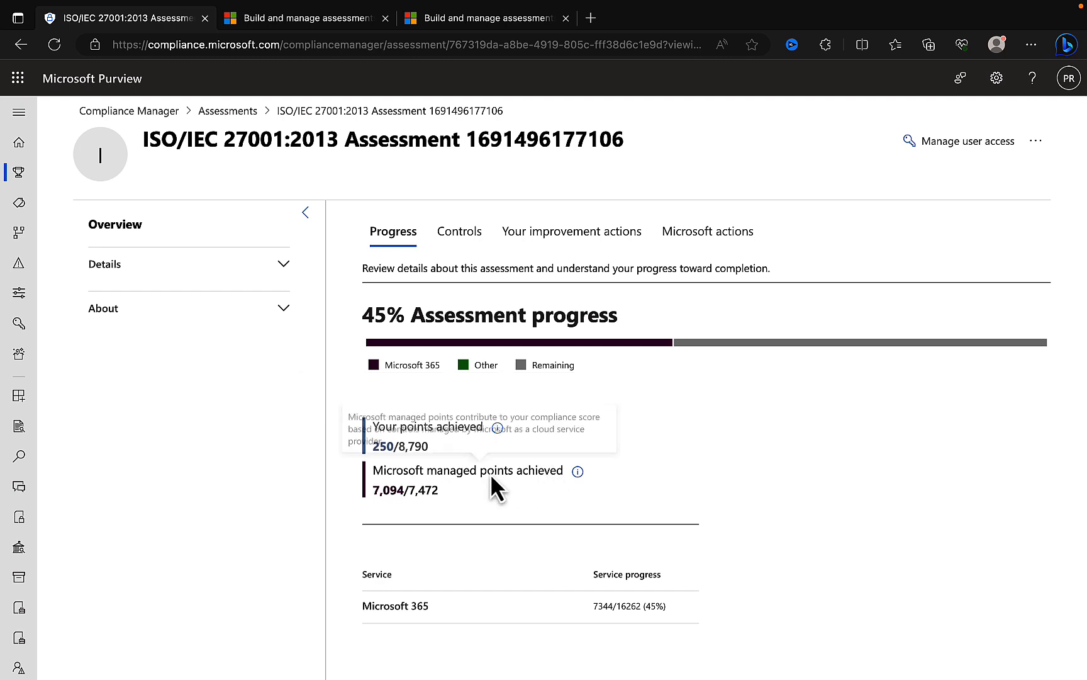
{"action": "mouse_move", "coordinate": [577, 472]}
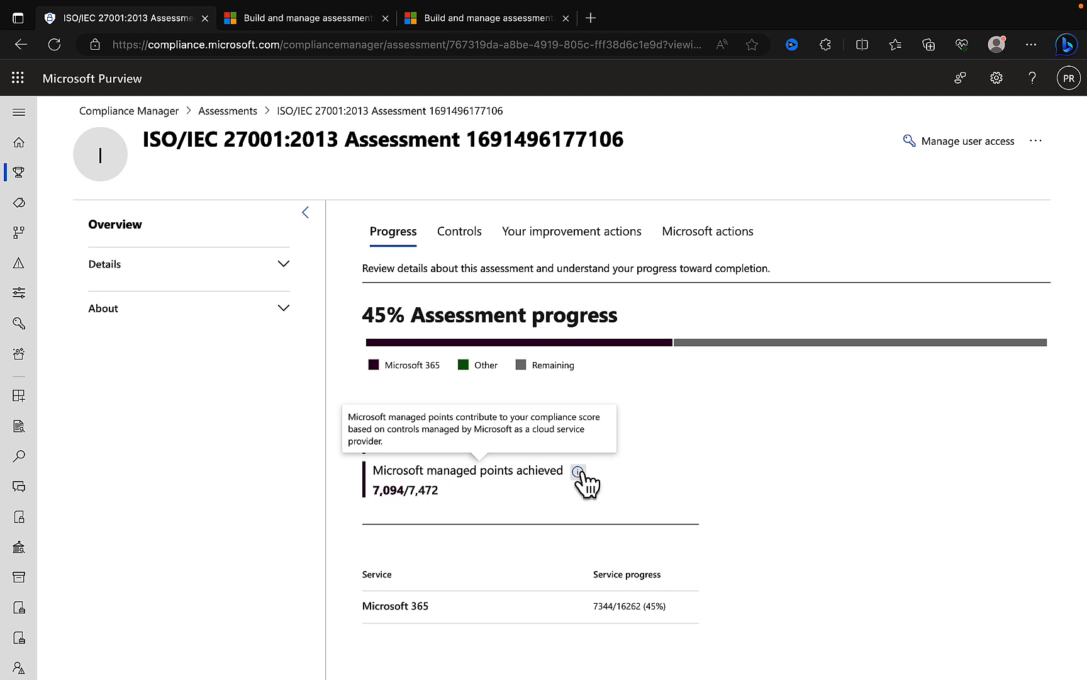
- View the service details for Microsoft 365 from the assessment's progress overview and return to the overview
{"action": "scroll", "coordinate": [762, 464], "scroll_direction": "down", "scroll_amount": 2}
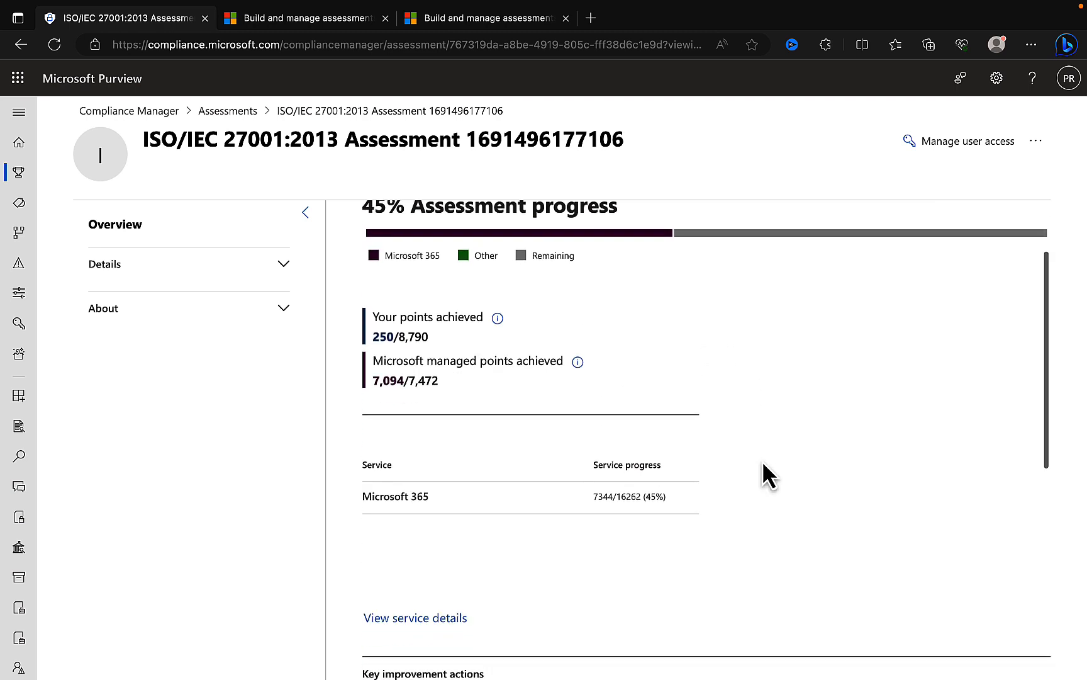
{"action": "scroll", "coordinate": [762, 460], "scroll_direction": "down", "scroll_amount": 2}
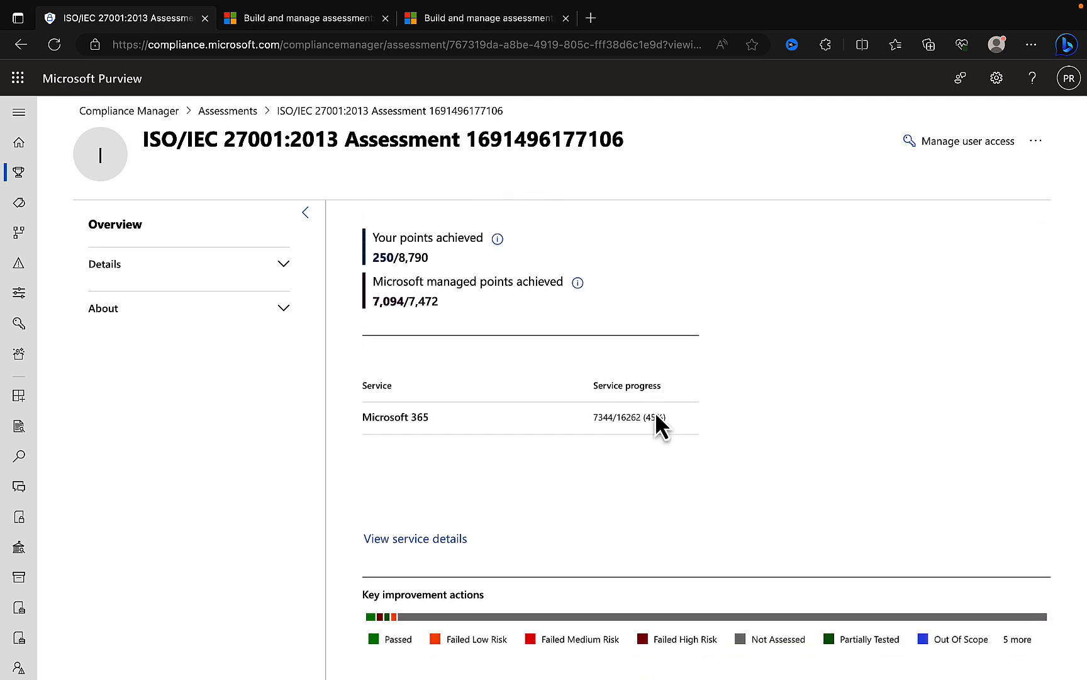
{"action": "scroll", "coordinate": [561, 449], "scroll_direction": "down", "scroll_amount": 2}
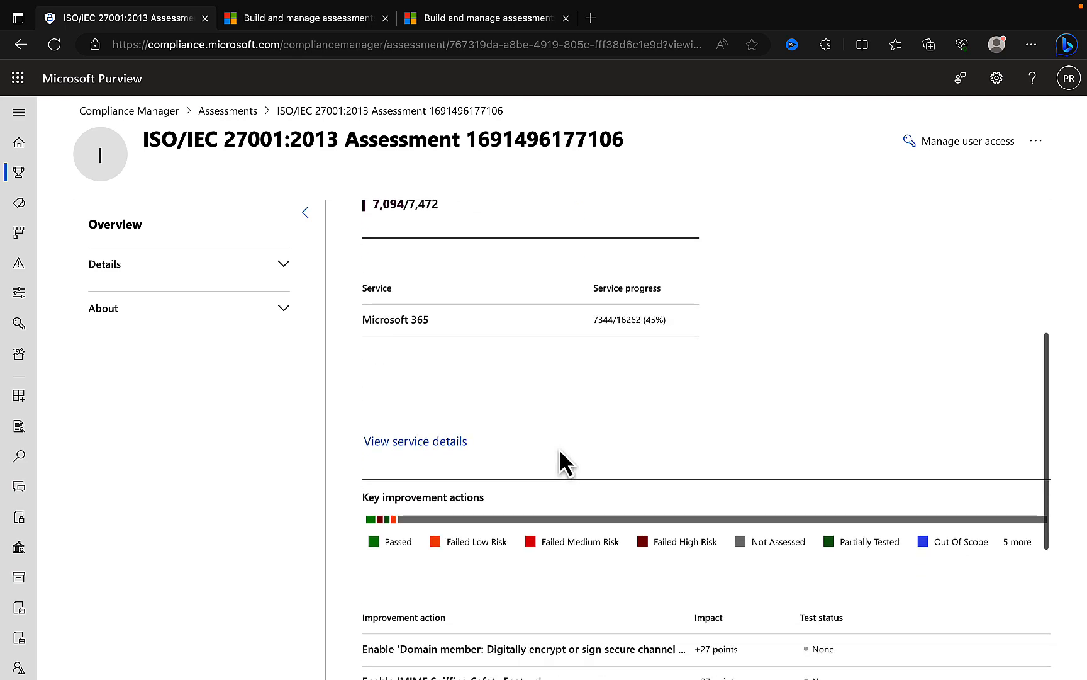
{"action": "left_click", "coordinate": [428, 442]}
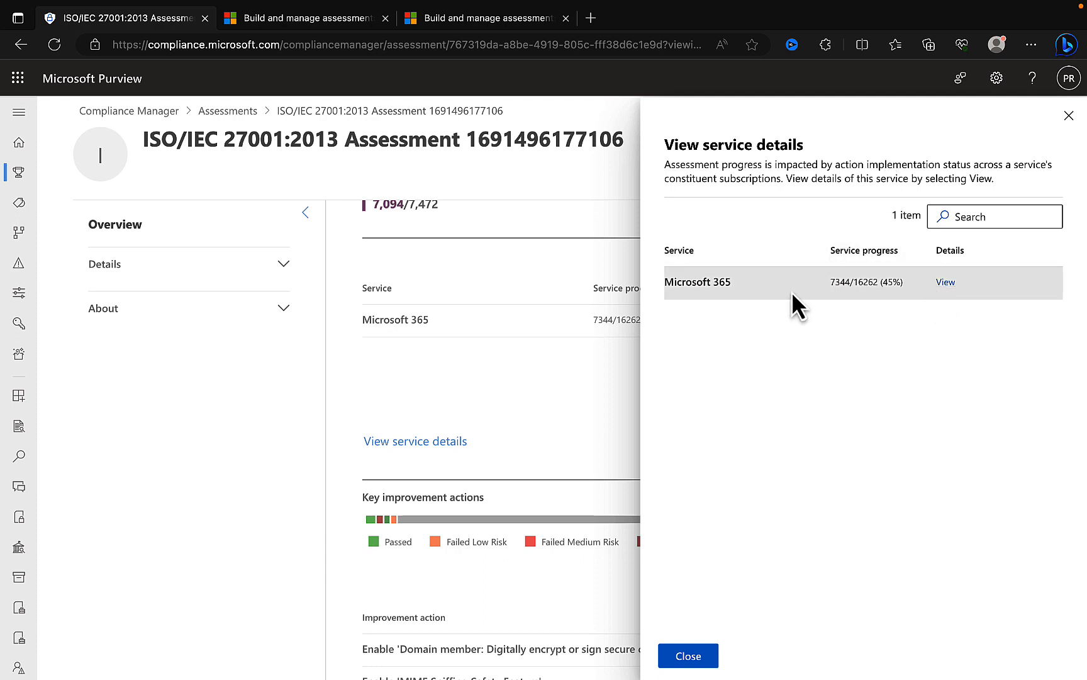
{"action": "left_click", "coordinate": [946, 282]}
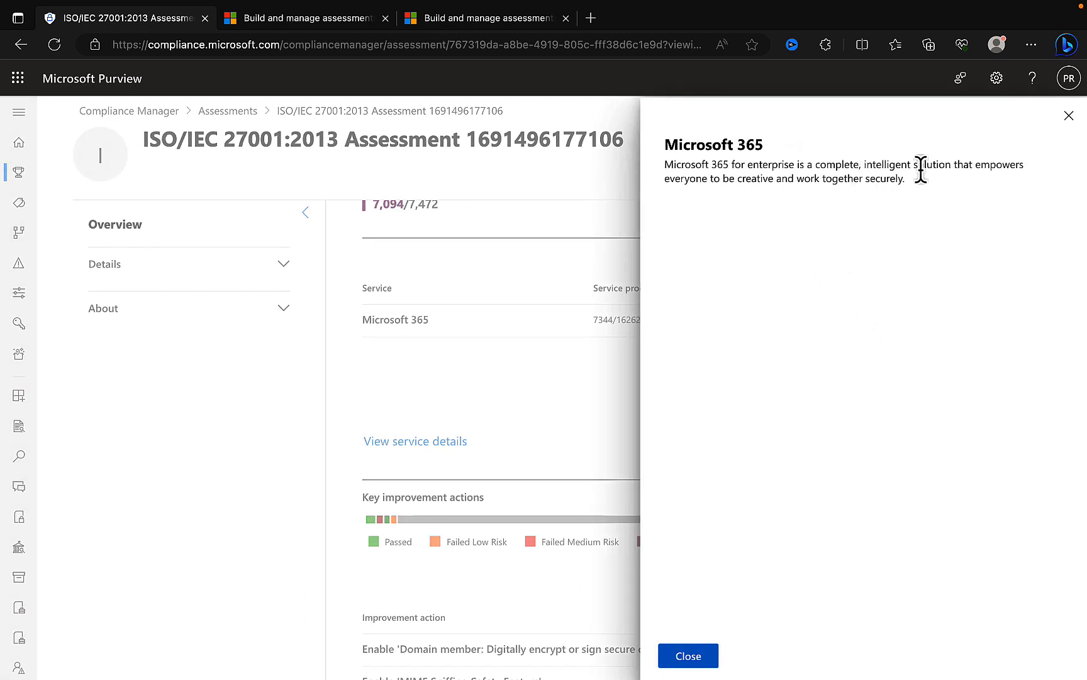
{"action": "left_click", "coordinate": [1070, 116]}
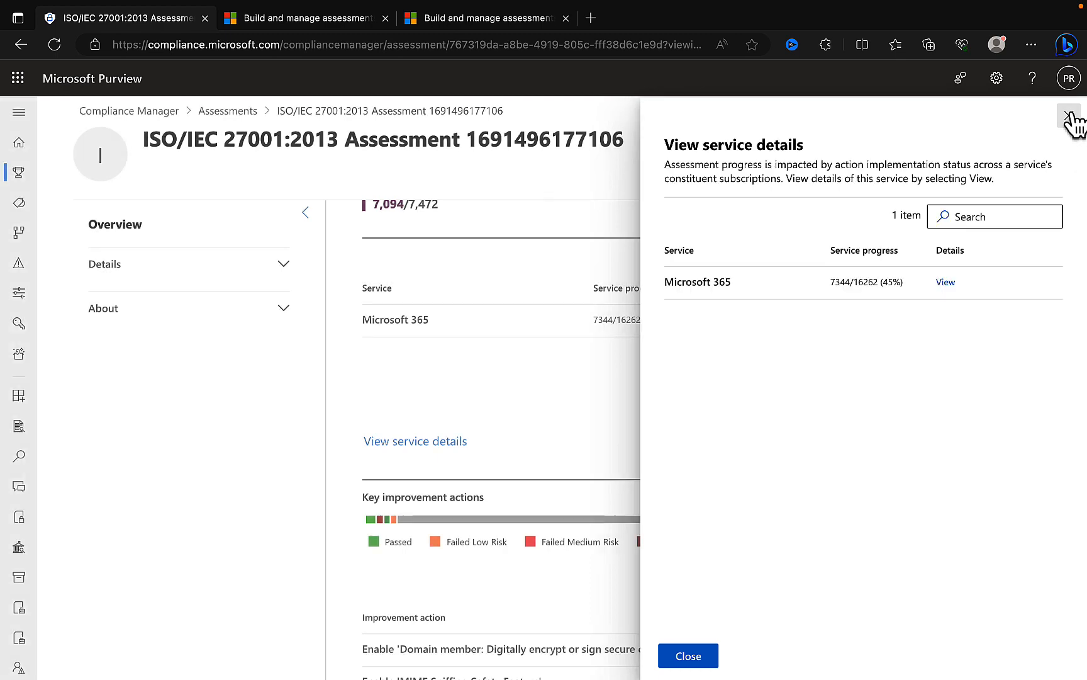
{"action": "left_click", "coordinate": [1069, 115]}
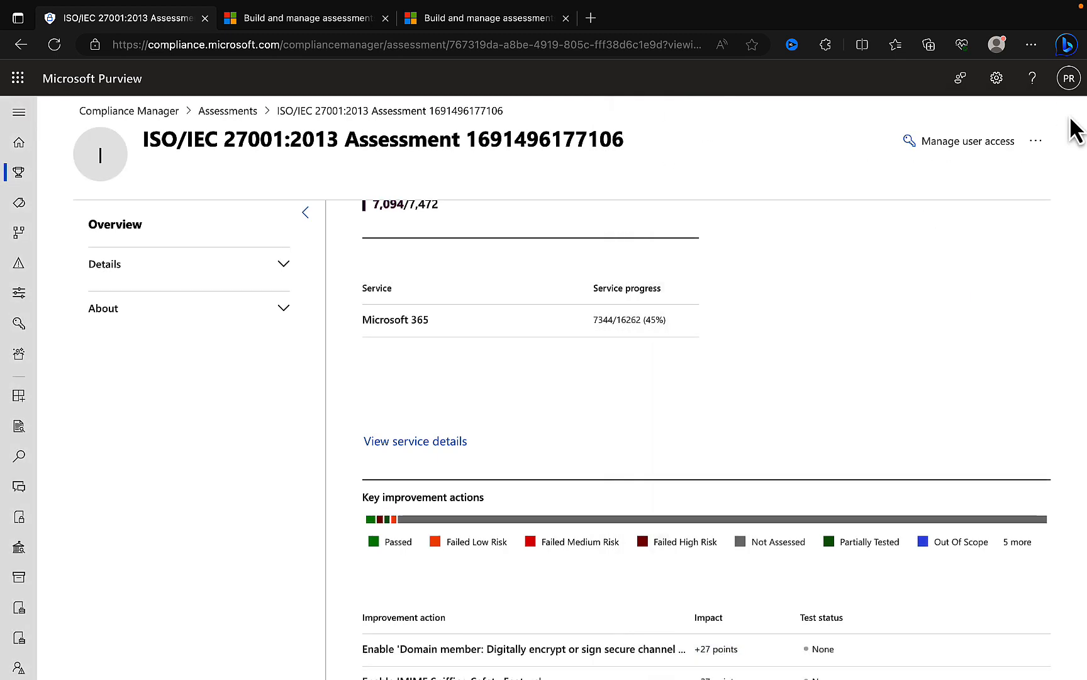
- Review the assessment's key improvement actions and the status breakdown of its controls by family
{"action": "scroll", "coordinate": [593, 476], "scroll_direction": "down", "scroll_amount": 2}
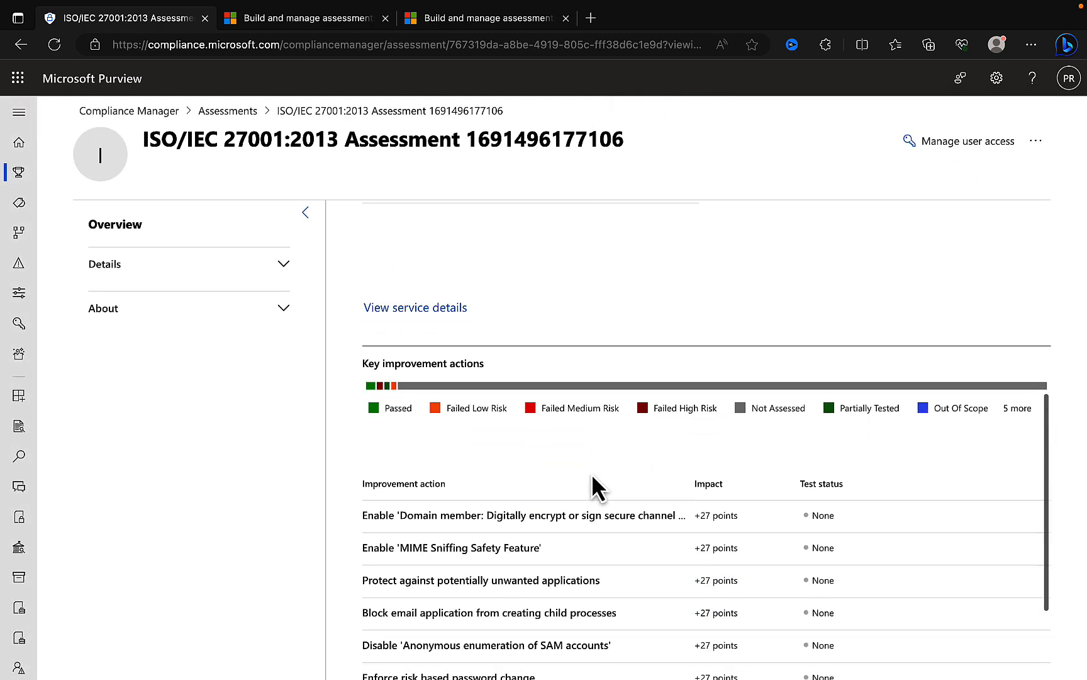
{"action": "scroll", "coordinate": [584, 457], "scroll_direction": "down", "scroll_amount": 2}
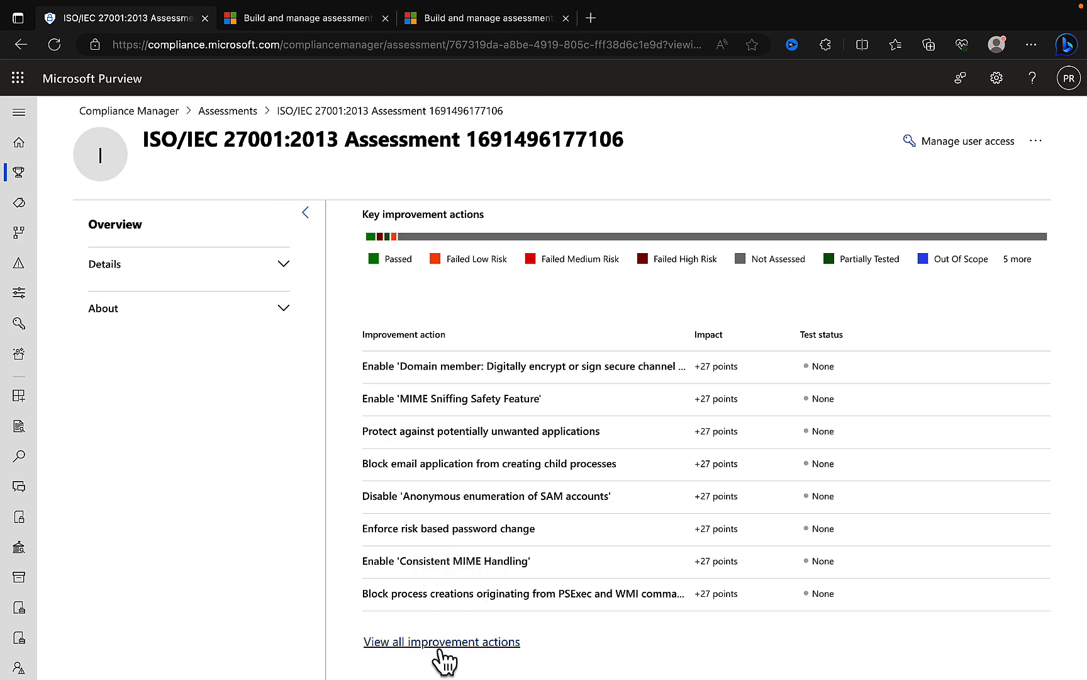
{"action": "scroll", "coordinate": [588, 524], "scroll_direction": "up", "scroll_amount": 3}
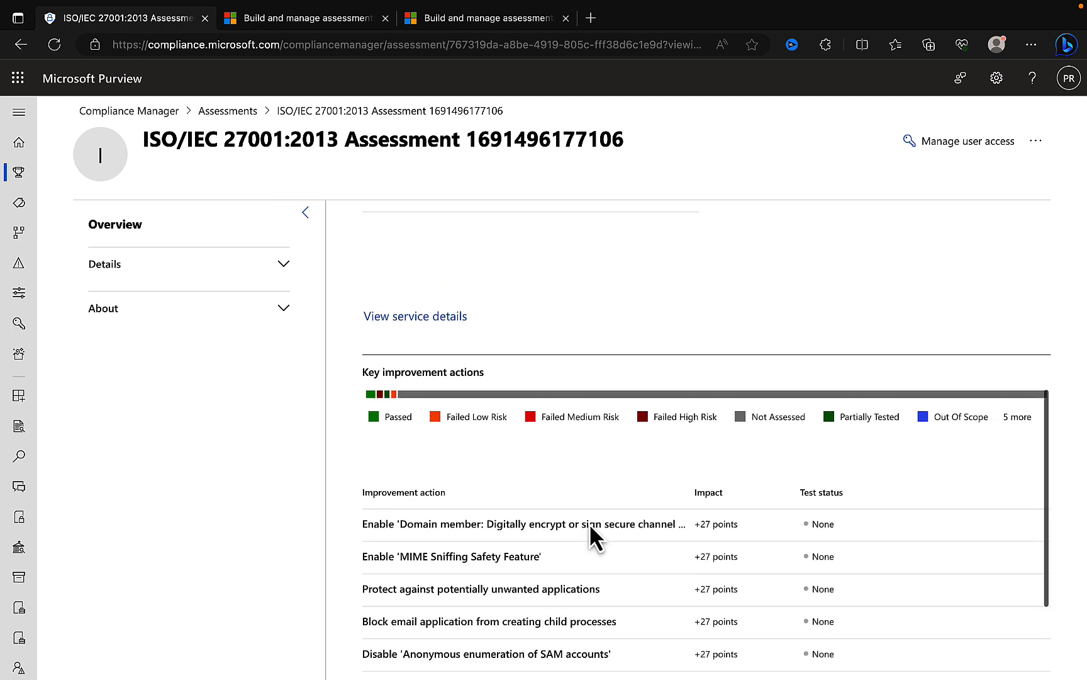
{"action": "scroll", "coordinate": [589, 520], "scroll_direction": "up", "scroll_amount": 6}
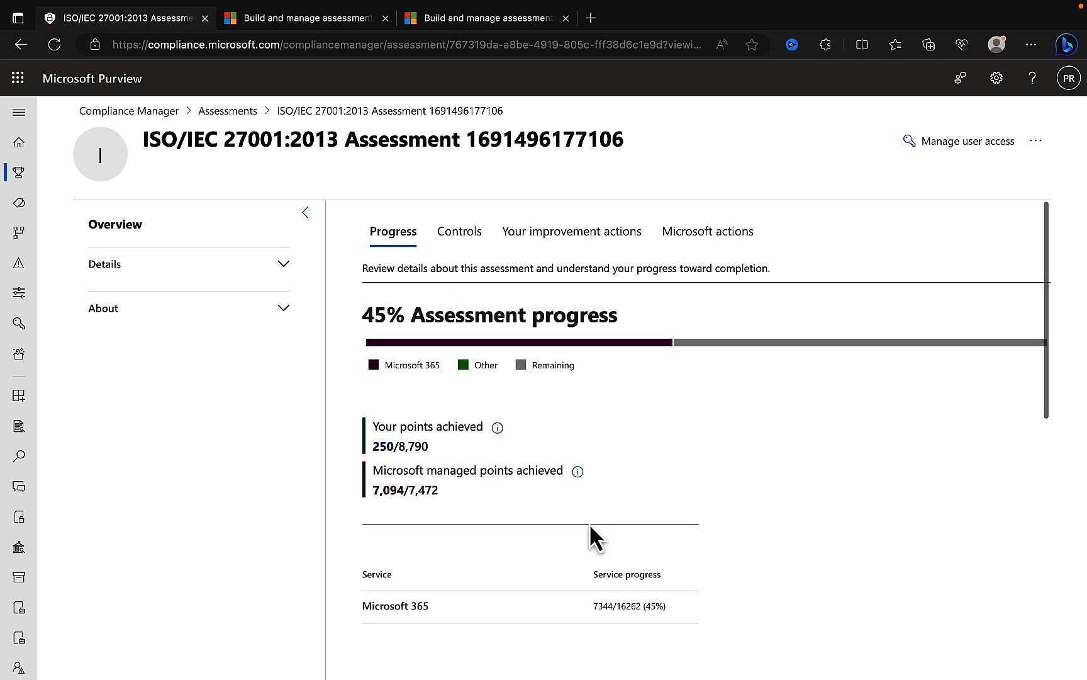
{"action": "left_click", "coordinate": [456, 238]}
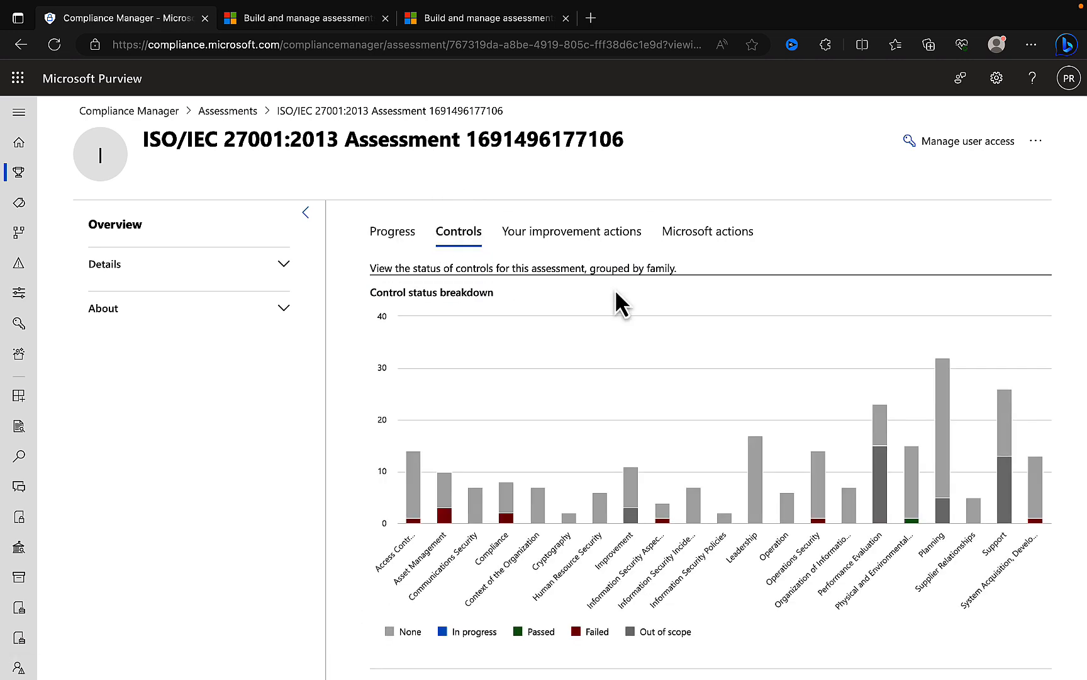
{"action": "mouse_move", "coordinate": [444, 517]}
- Open the organization-managed improvement action "Adopt security, technical, and administrative measures to protect personal data" and collapse the navigation pane
{"action": "left_click", "coordinate": [584, 239]}
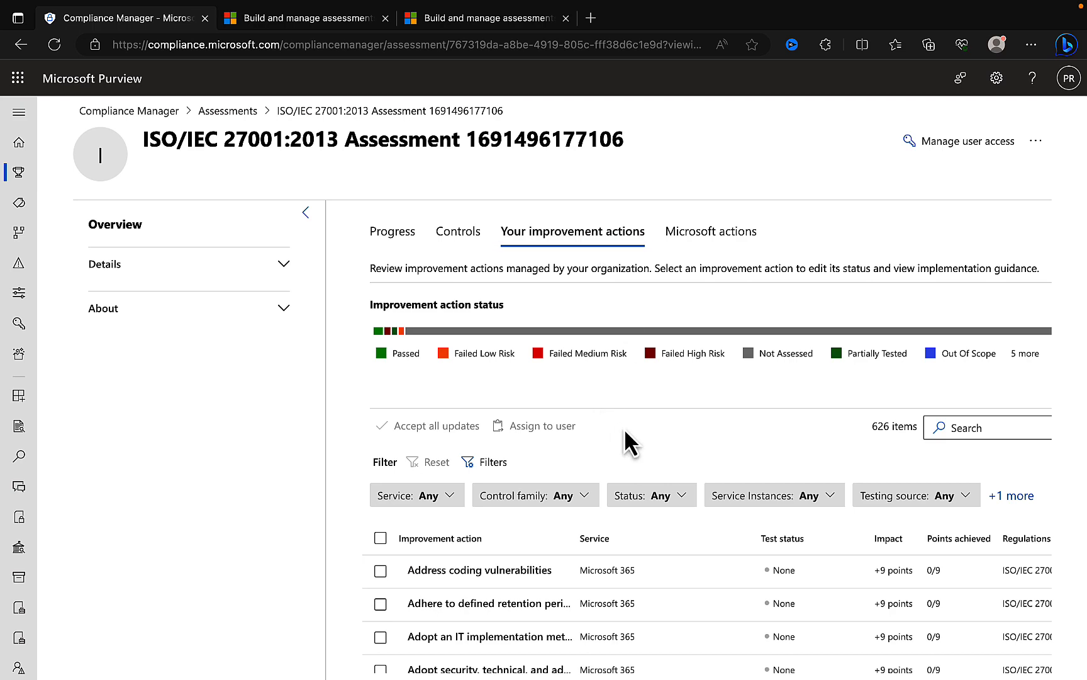
{"action": "scroll", "coordinate": [624, 428], "scroll_direction": "down", "scroll_amount": 4}
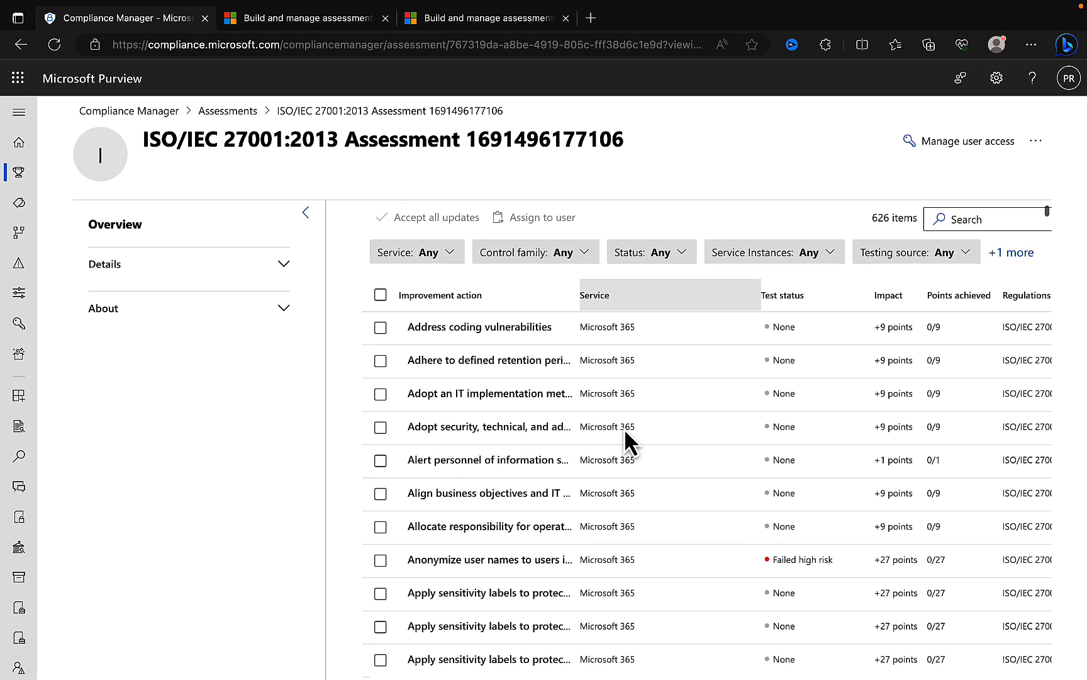
{"action": "left_click", "coordinate": [482, 428]}
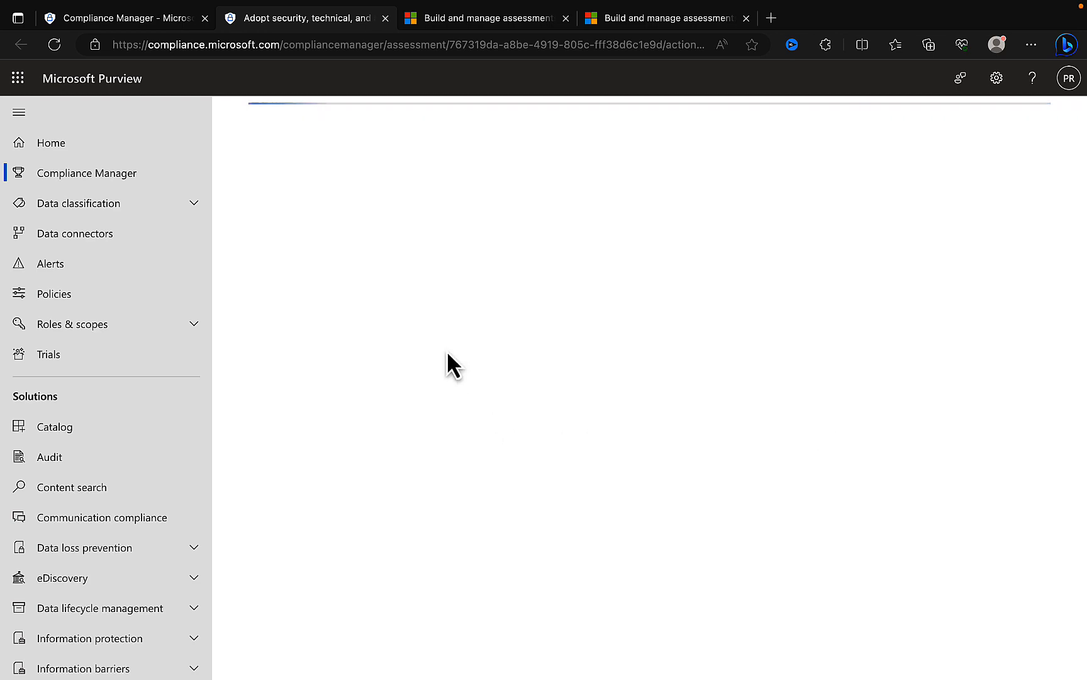
{"action": "left_click", "coordinate": [54, 117]}
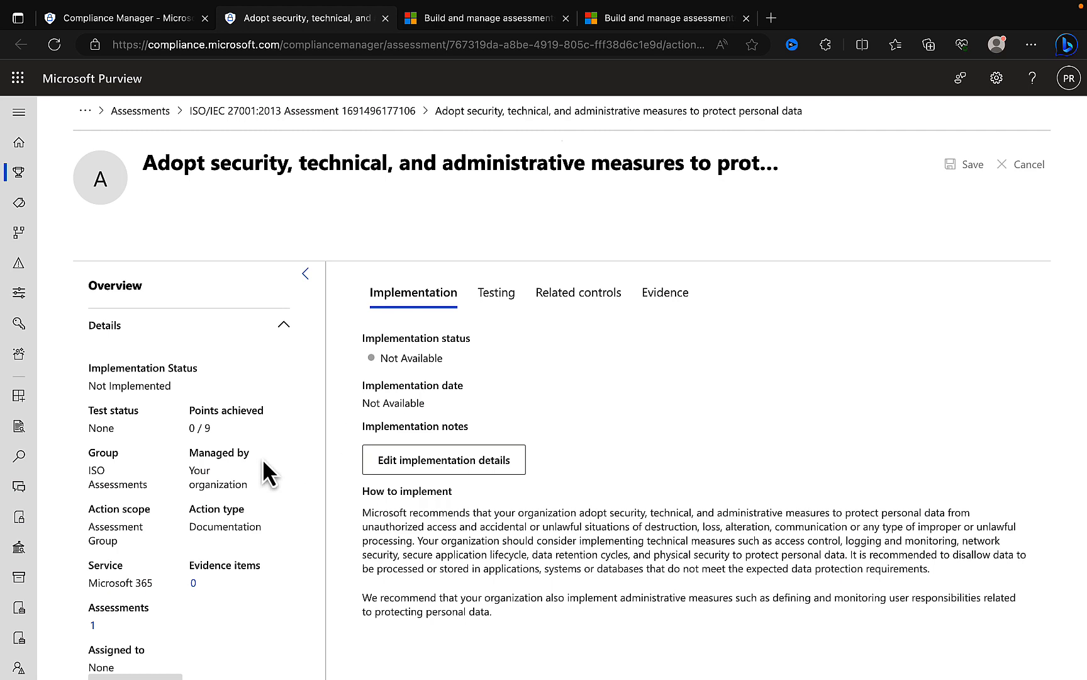
- Review the improvement action's overview details, including its group, scope, type, service, assignment and testing source
{"action": "scroll", "coordinate": [264, 472], "scroll_direction": "down", "scroll_amount": 1}
{"action": "scroll", "coordinate": [264, 472], "scroll_direction": "up", "scroll_amount": 1}
{"action": "scroll", "coordinate": [265, 472], "scroll_direction": "down", "scroll_amount": 1}
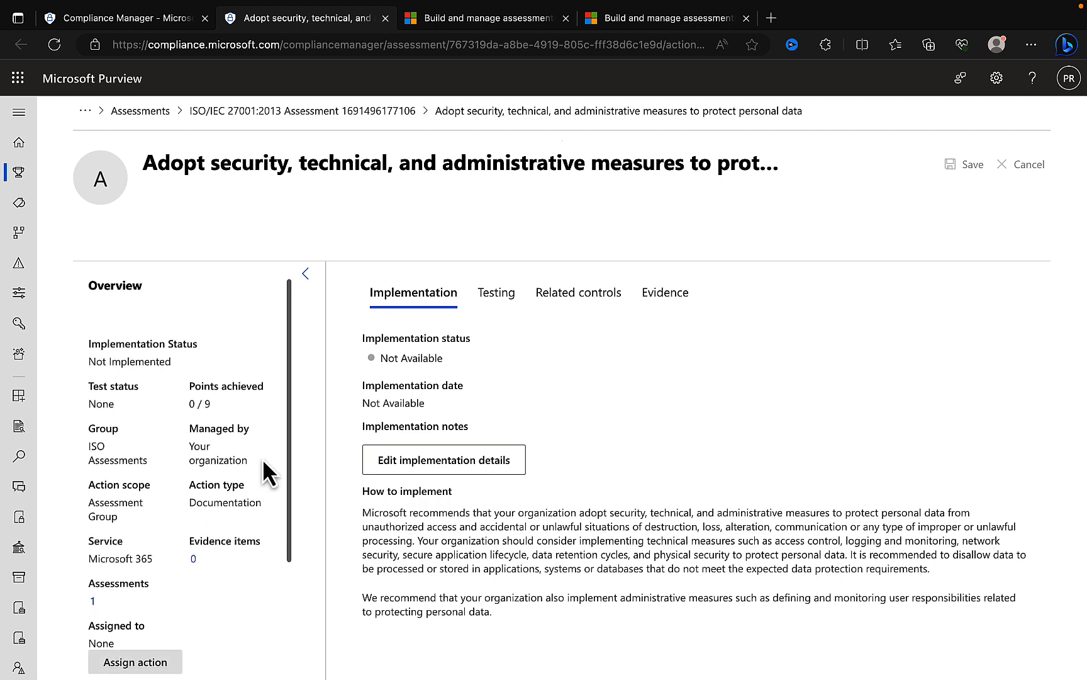
{"action": "scroll", "coordinate": [263, 463], "scroll_direction": "down", "scroll_amount": 1}
{"action": "scroll", "coordinate": [212, 400], "scroll_direction": "down", "scroll_amount": 2}
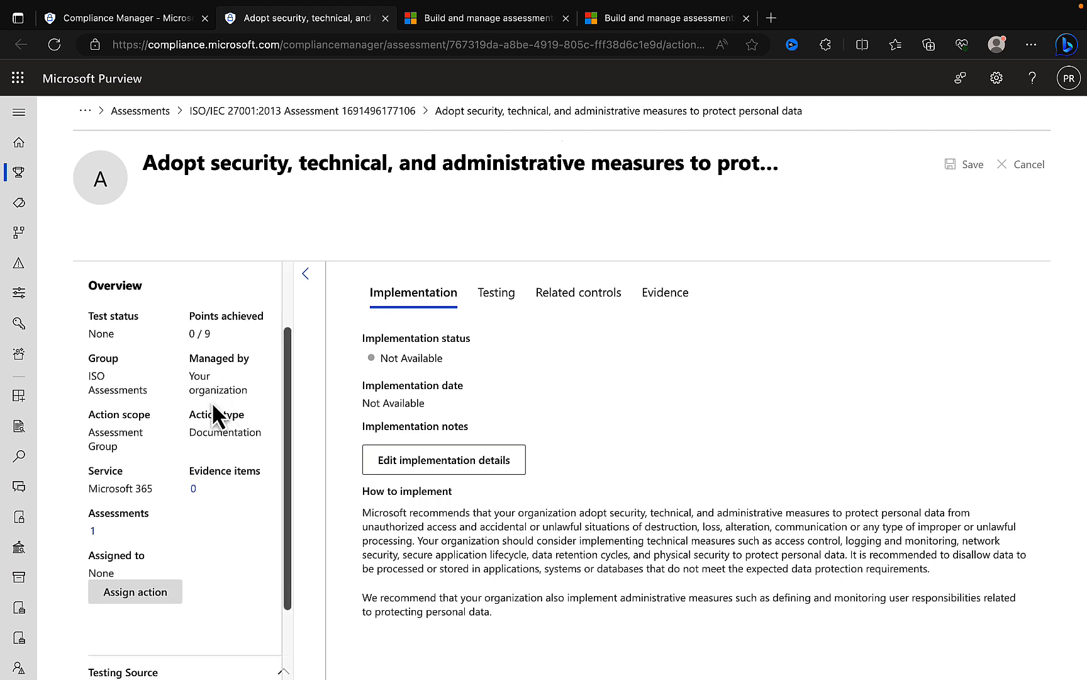
{"action": "scroll", "coordinate": [208, 441], "scroll_direction": "down", "scroll_amount": 1}
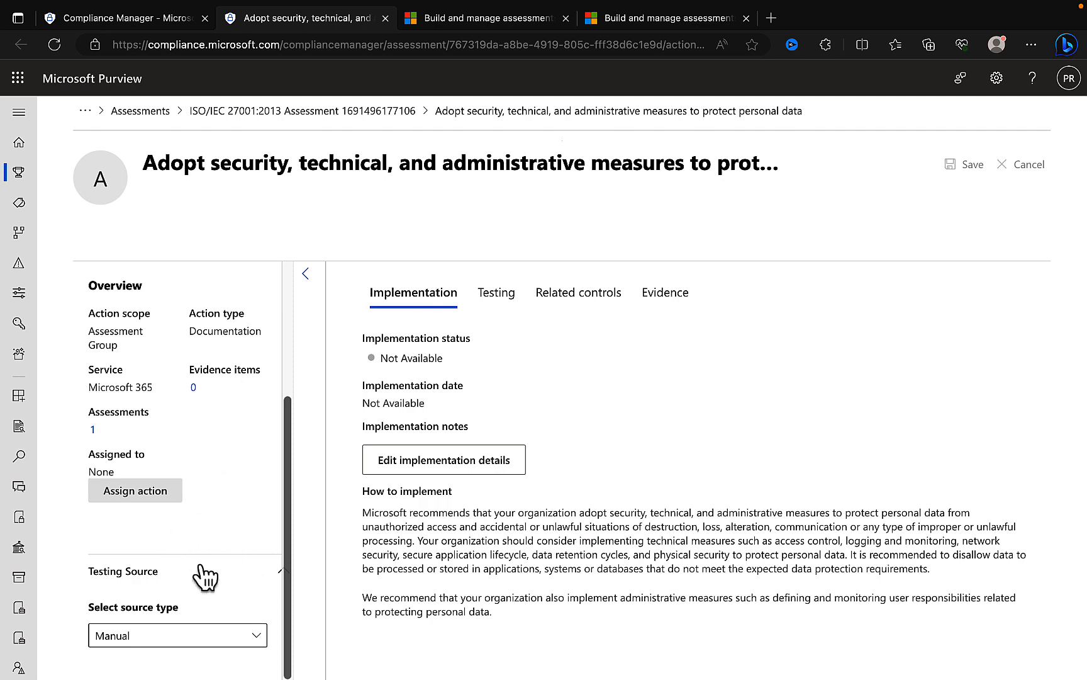
- Look through the available testing source types for the improvement action without choosing a different one
{"action": "left_click", "coordinate": [238, 637]}
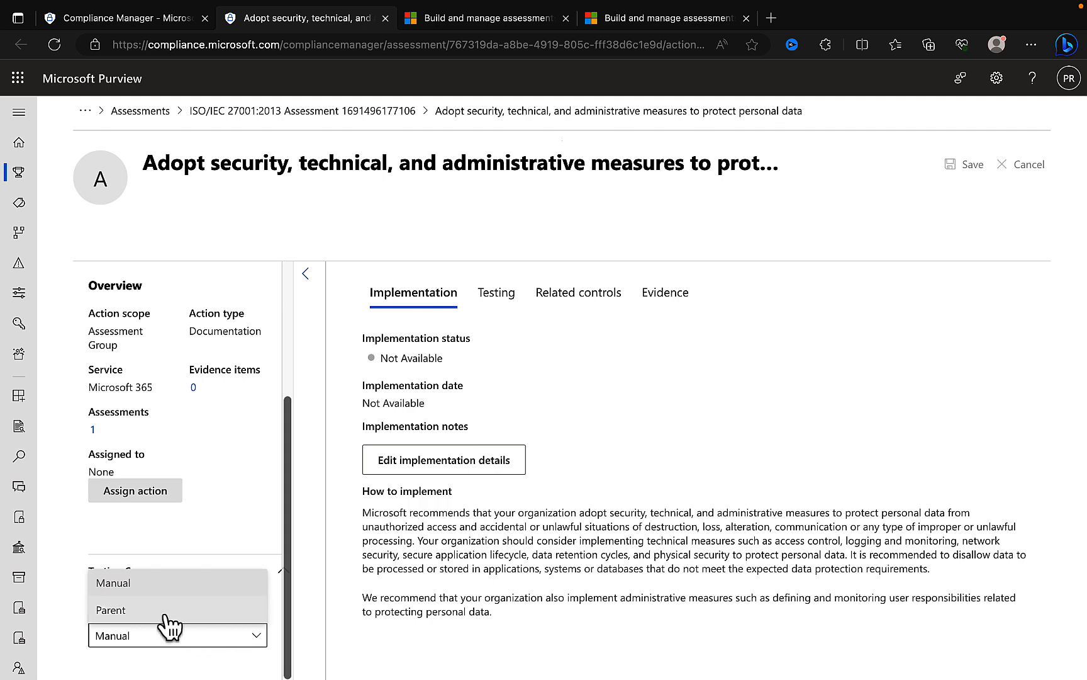
{"action": "left_click", "coordinate": [526, 562]}
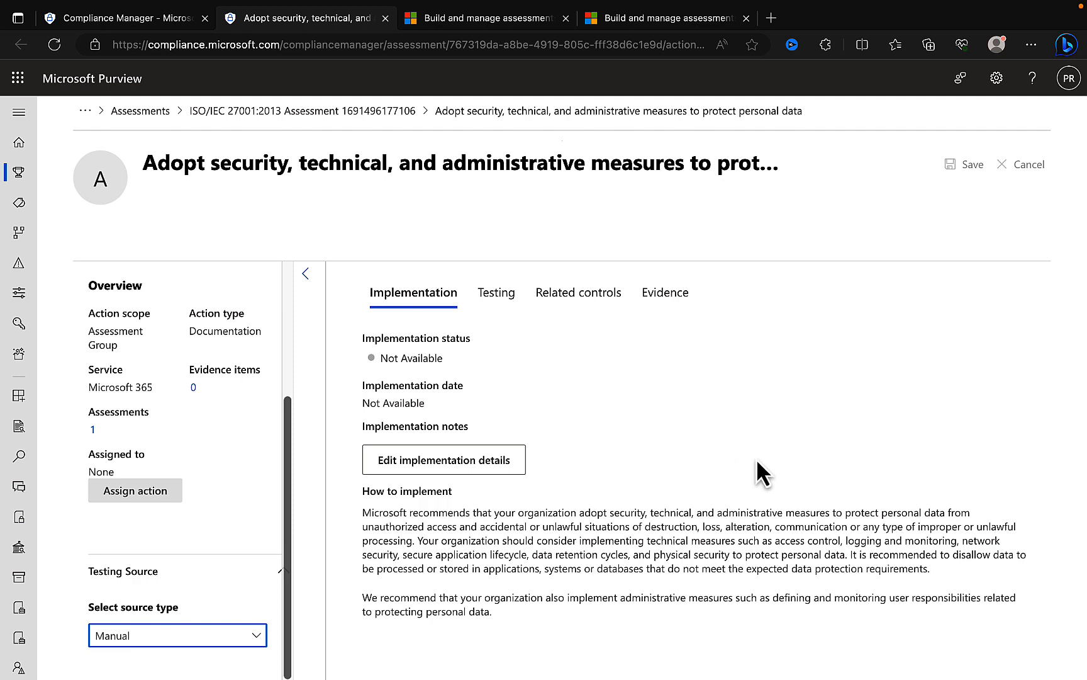
{"action": "left_click", "coordinate": [189, 636]}
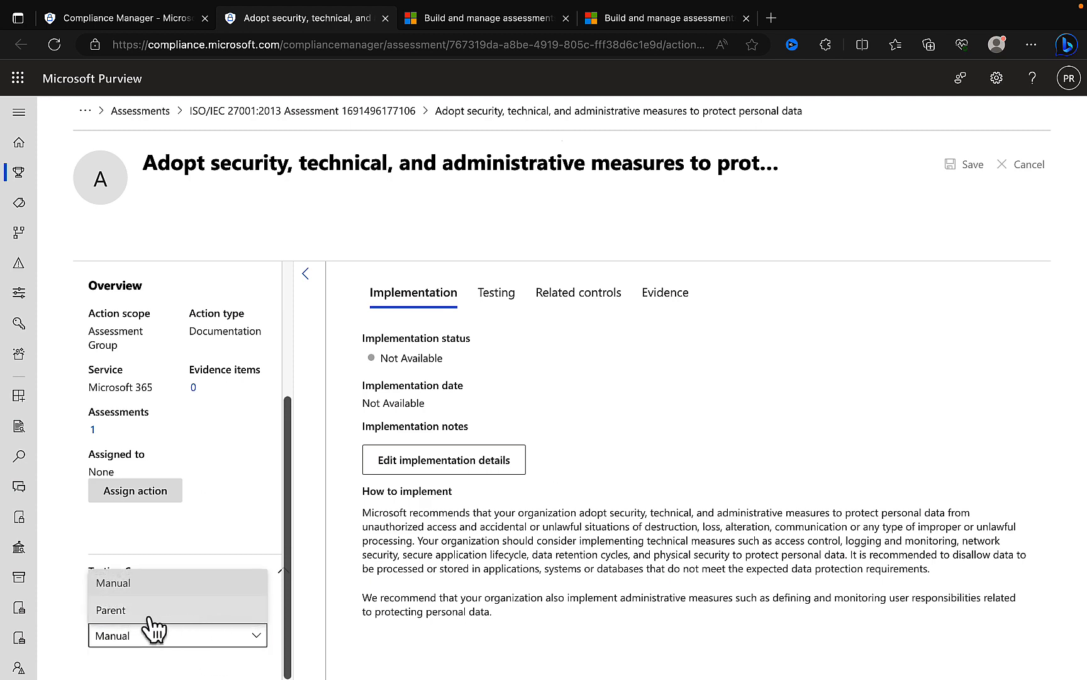
{"action": "left_click", "coordinate": [612, 523]}
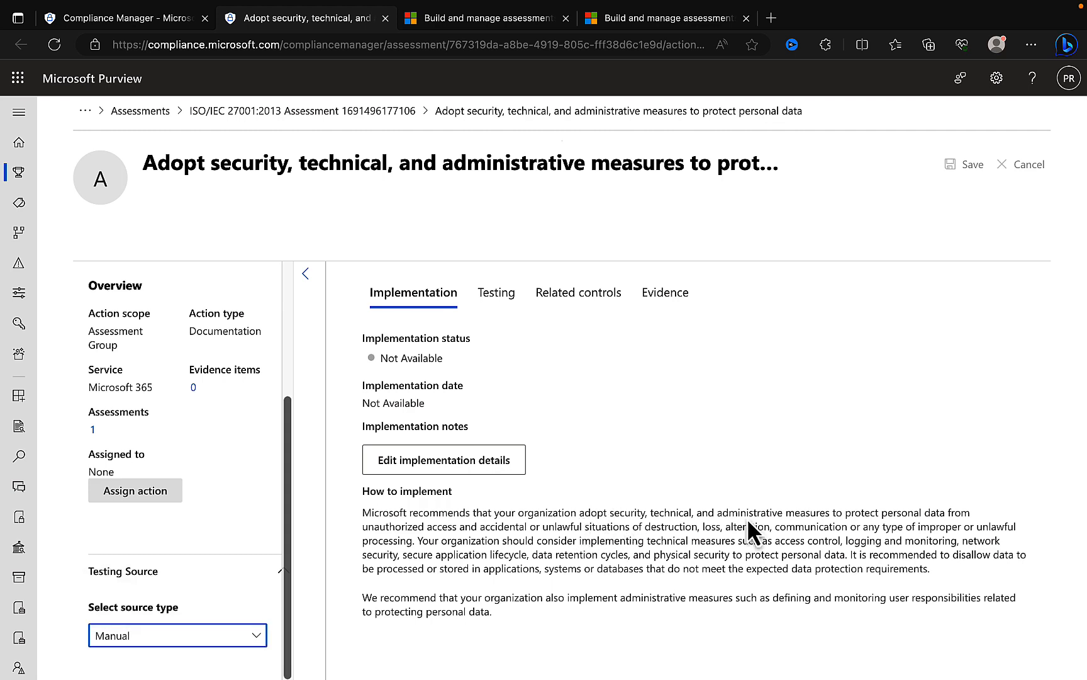
- Inspect the implementation status options and the date and notes fields in the action's implementation details, and close without saving
{"action": "left_click", "coordinate": [451, 465]}
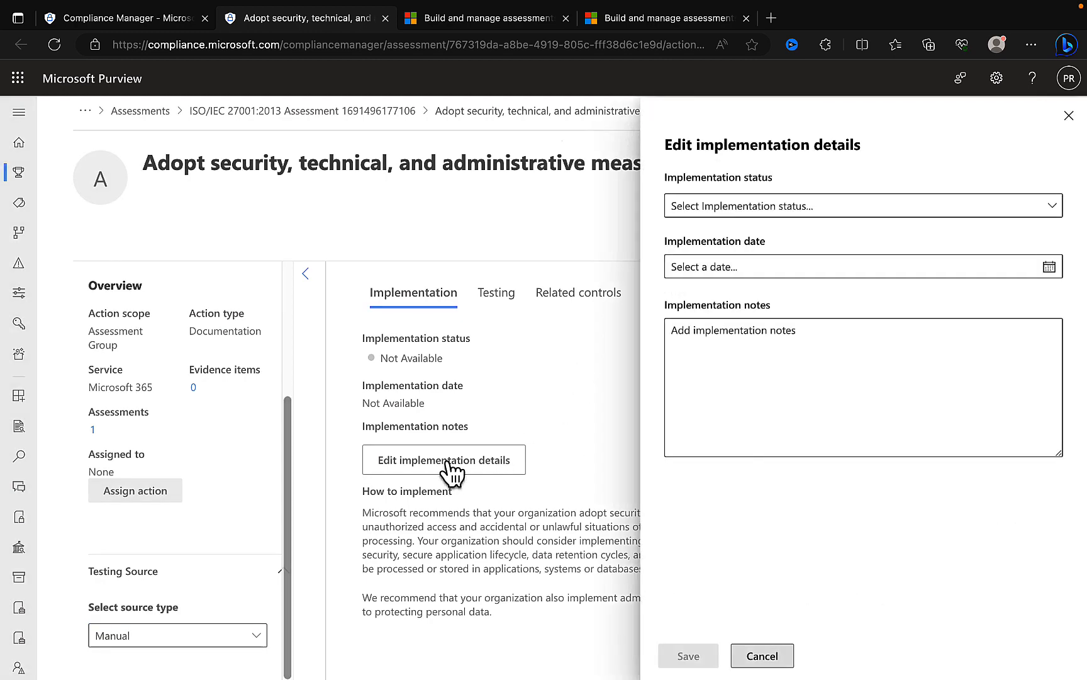
{"action": "left_click", "coordinate": [802, 210]}
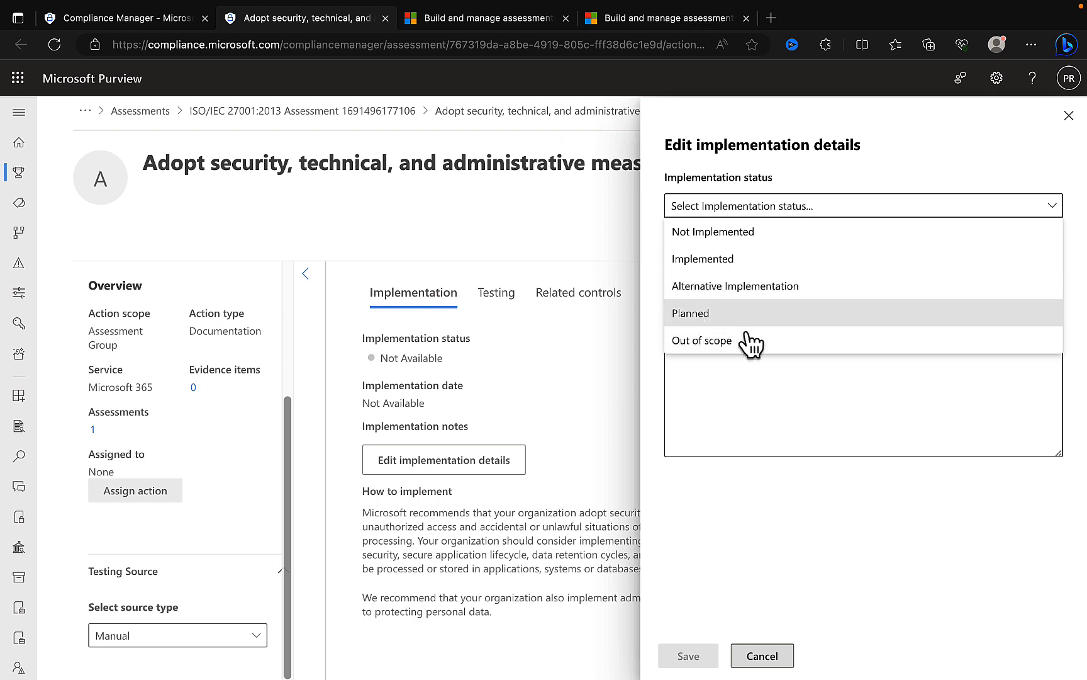
{"action": "left_click", "coordinate": [734, 388]}
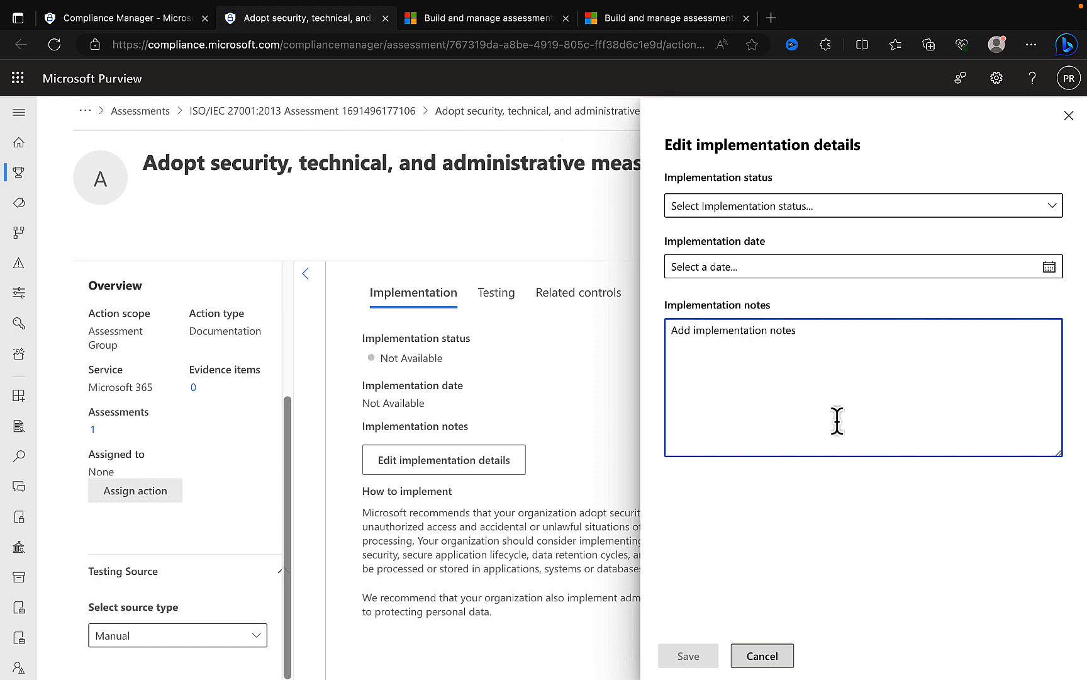
{"action": "left_click", "coordinate": [1072, 116]}
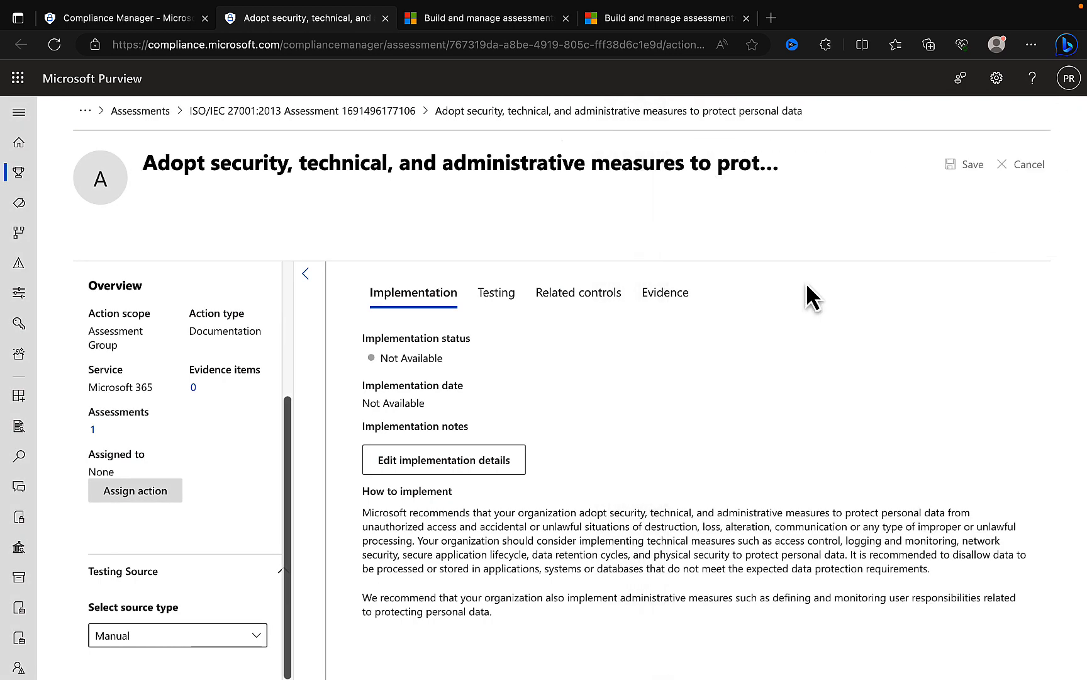
- Inspect the action's editable testing details, close them without saving, and show the controls related to the action
{"action": "left_click", "coordinate": [497, 294]}
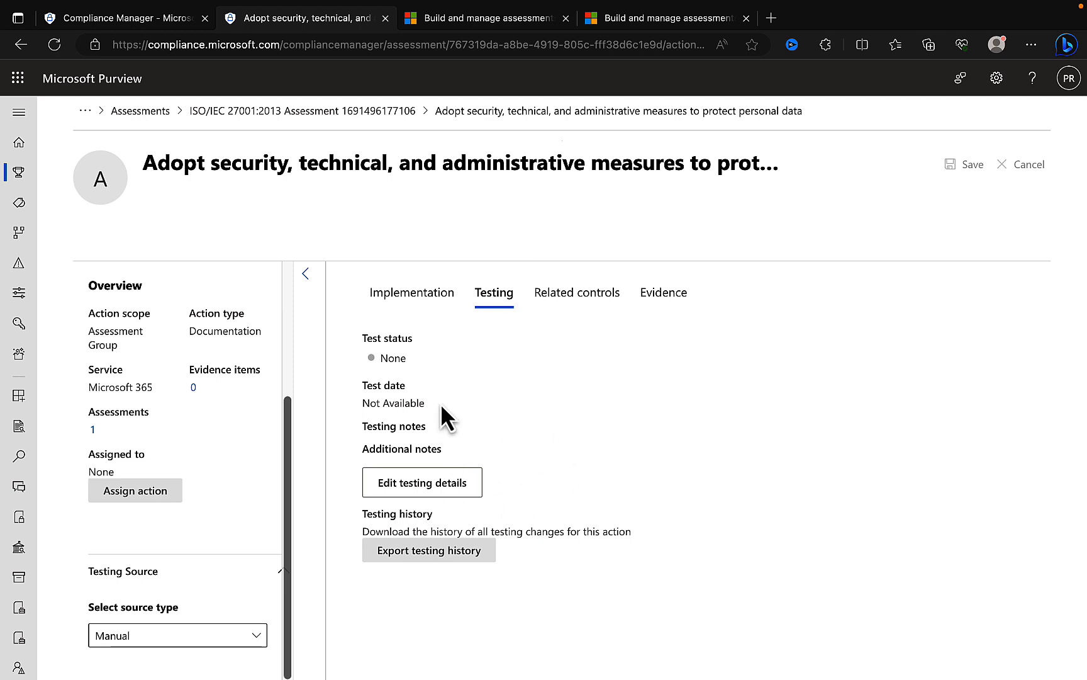
{"action": "left_click", "coordinate": [437, 484]}
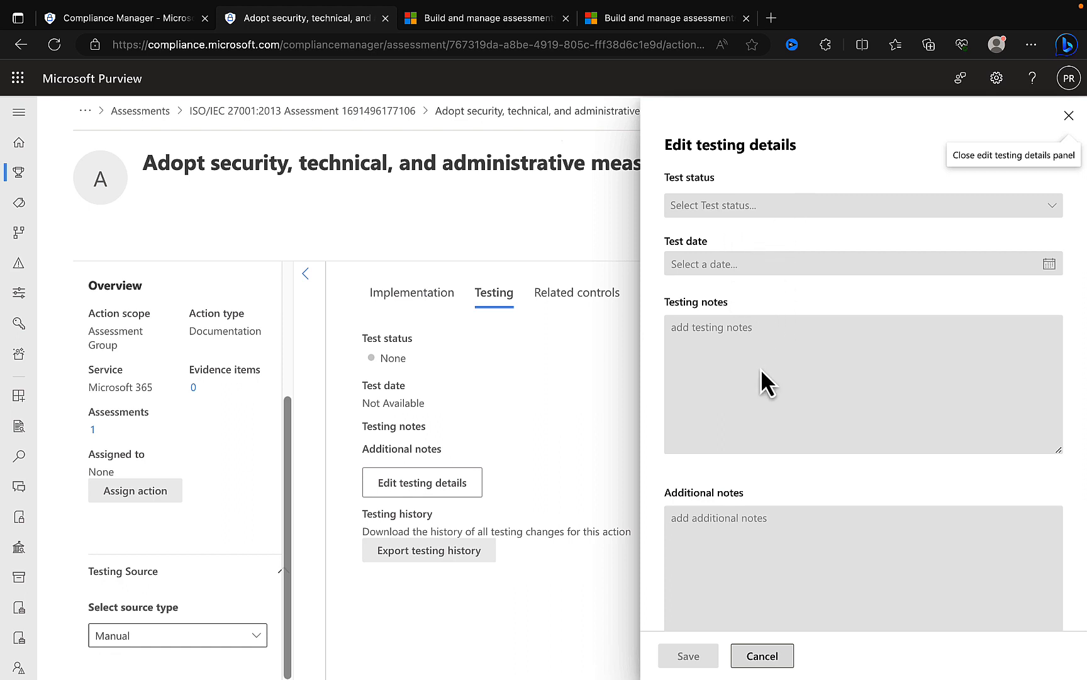
{"action": "left_click", "coordinate": [1067, 116]}
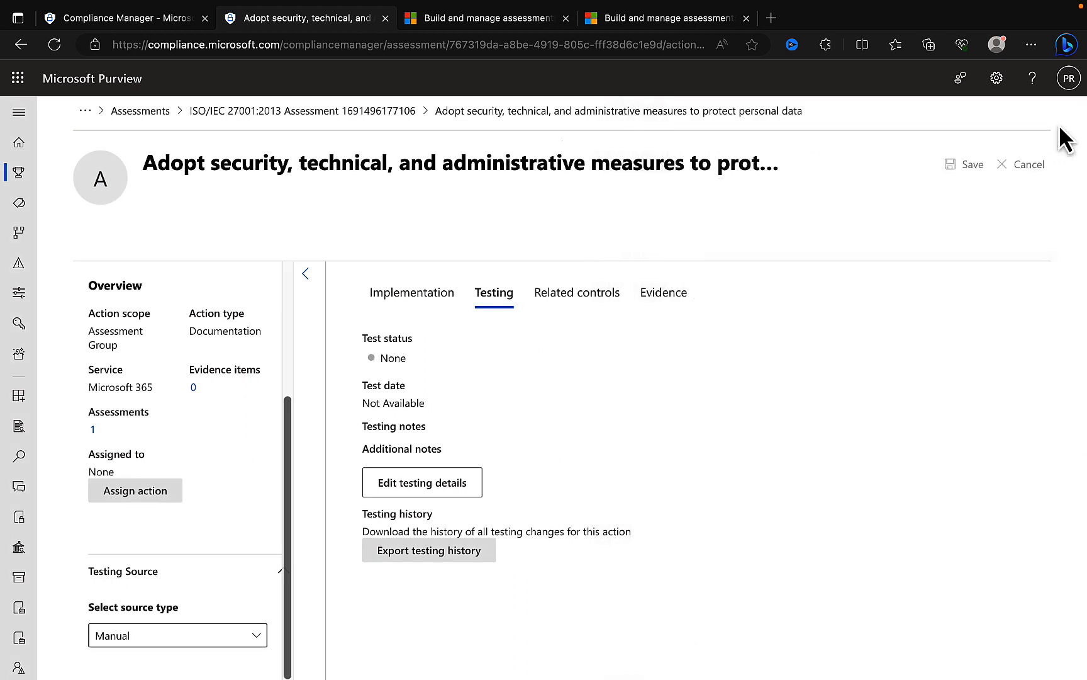
{"action": "left_click", "coordinate": [595, 296]}
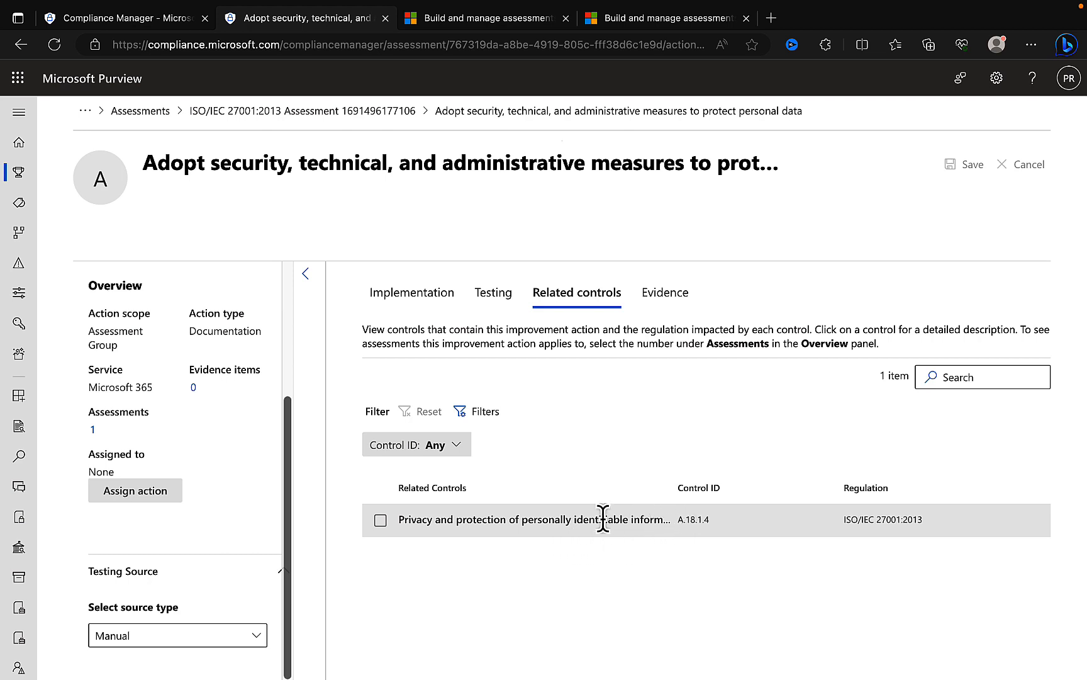
- Inspect the improvement action's evidence list and the options for adding evidence, and close without adding any
{"action": "left_click", "coordinate": [667, 300]}
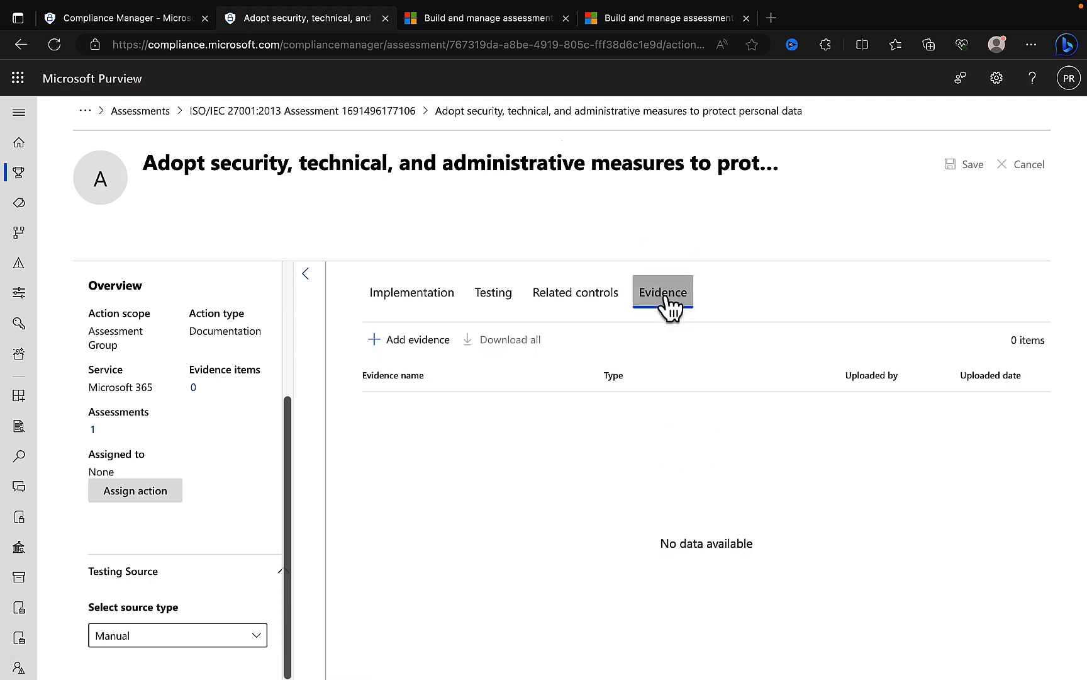
{"action": "left_click", "coordinate": [409, 341]}
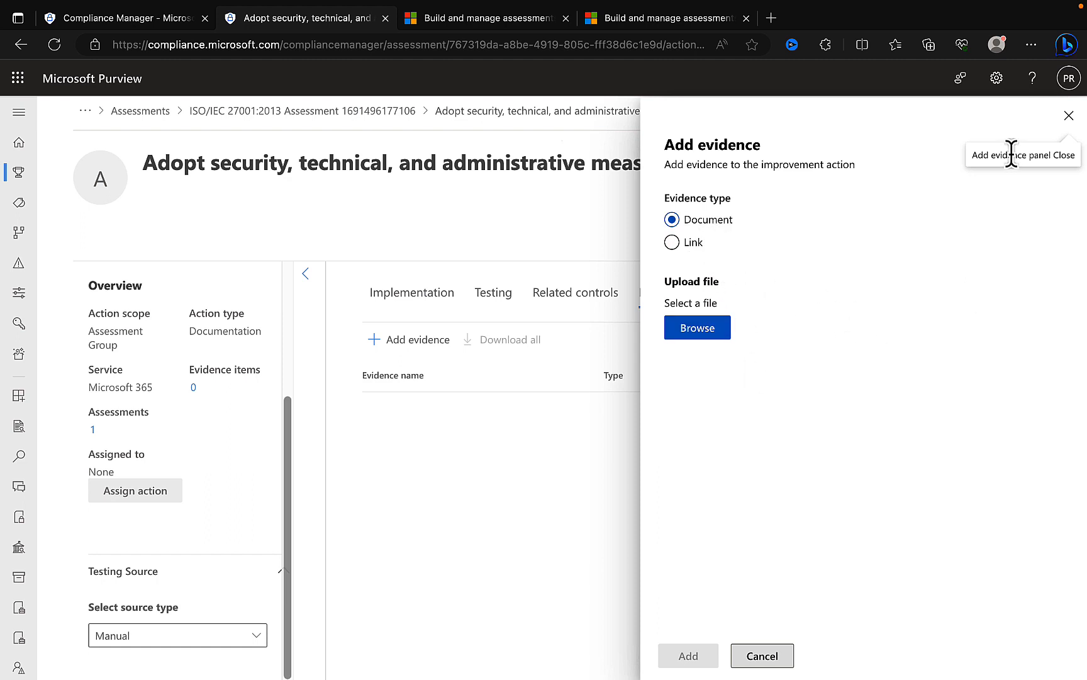
{"action": "left_click", "coordinate": [1069, 116]}
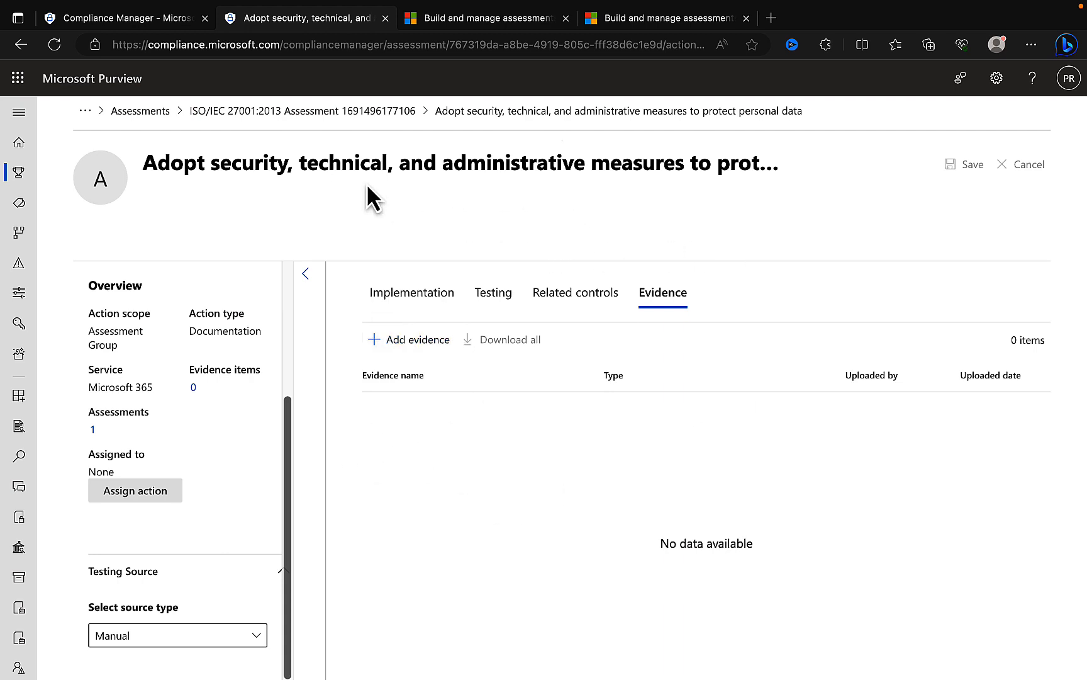
- Go back to the assessments list and show your improvement actions for the ISO/IEC 27001:2013 assessment
{"action": "left_click", "coordinate": [131, 112]}
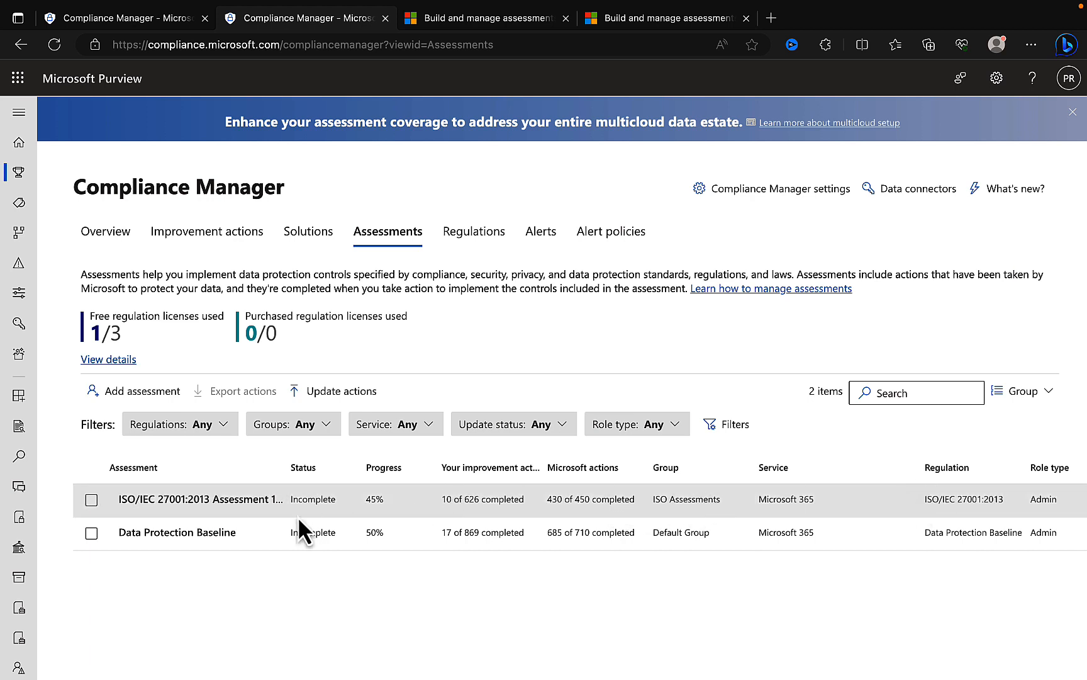
{"action": "left_click", "coordinate": [395, 503]}
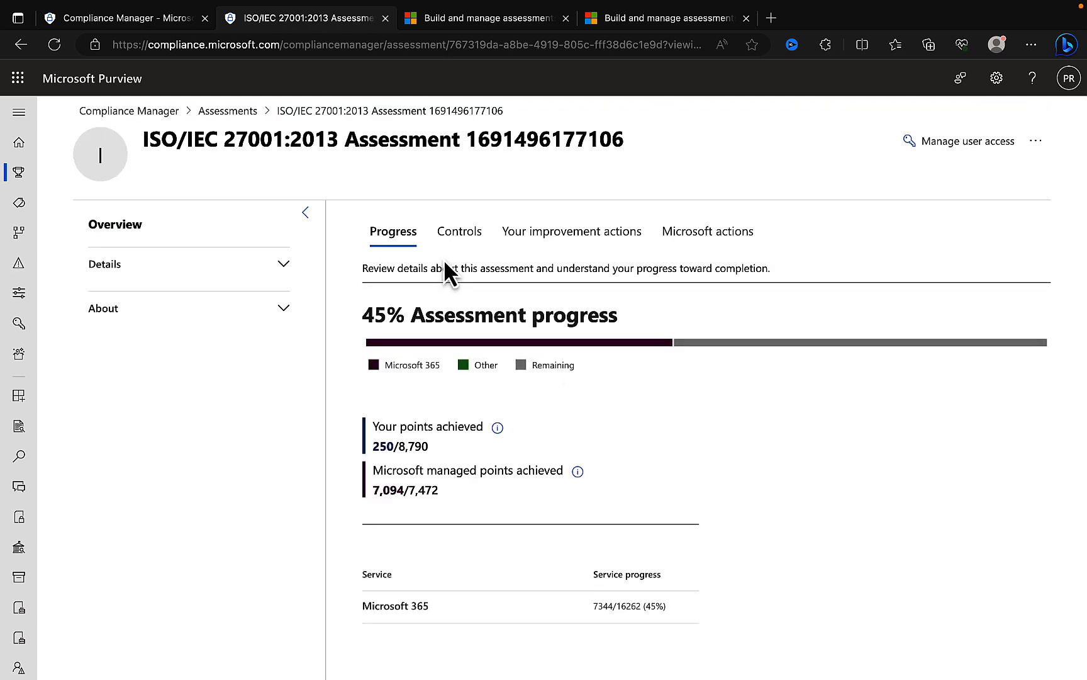
{"action": "left_click", "coordinate": [574, 233]}
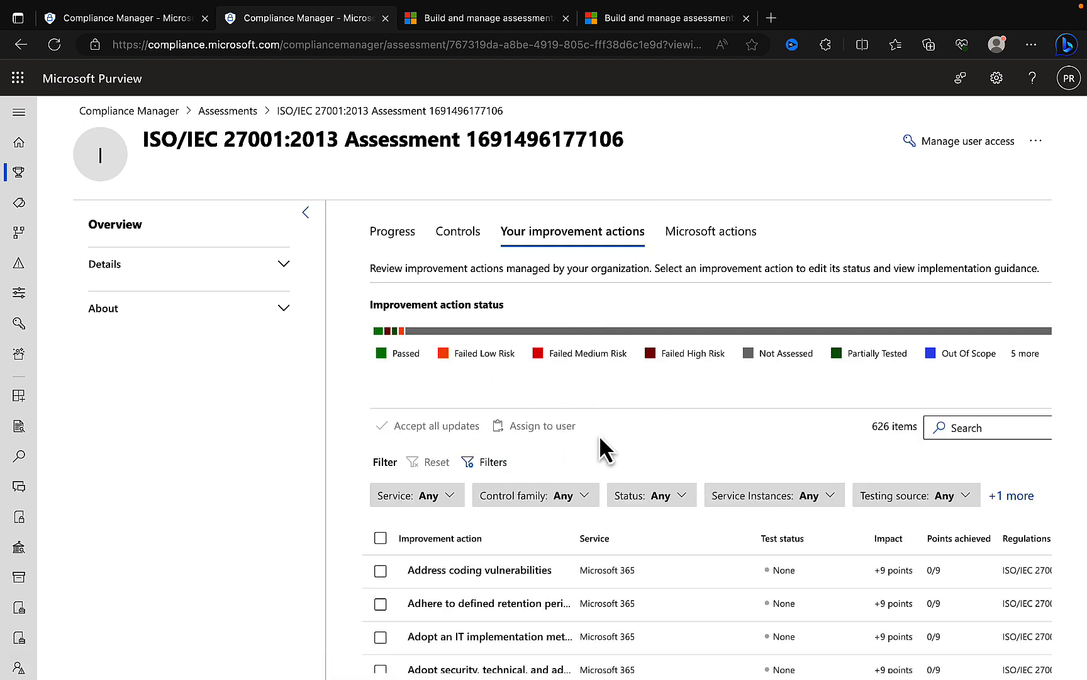
- Look through the Service, Control family, Status and Service Instances filter options for the improvement actions without applying any
{"action": "left_click", "coordinate": [449, 497]}
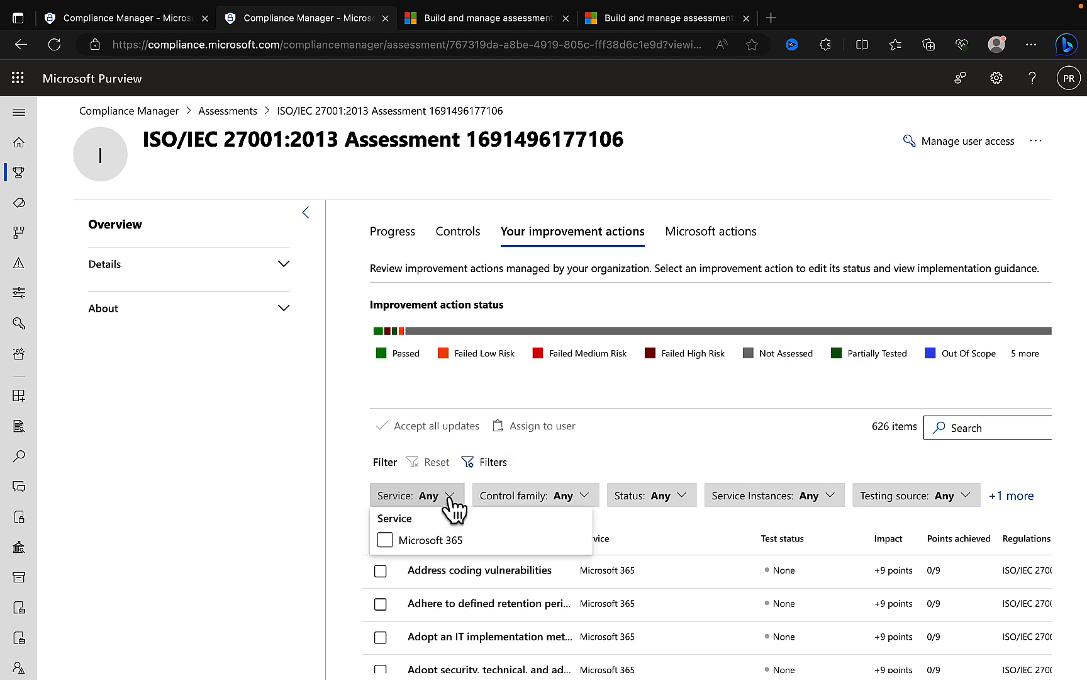
{"action": "left_click", "coordinate": [587, 501]}
{"action": "left_click", "coordinate": [682, 501]}
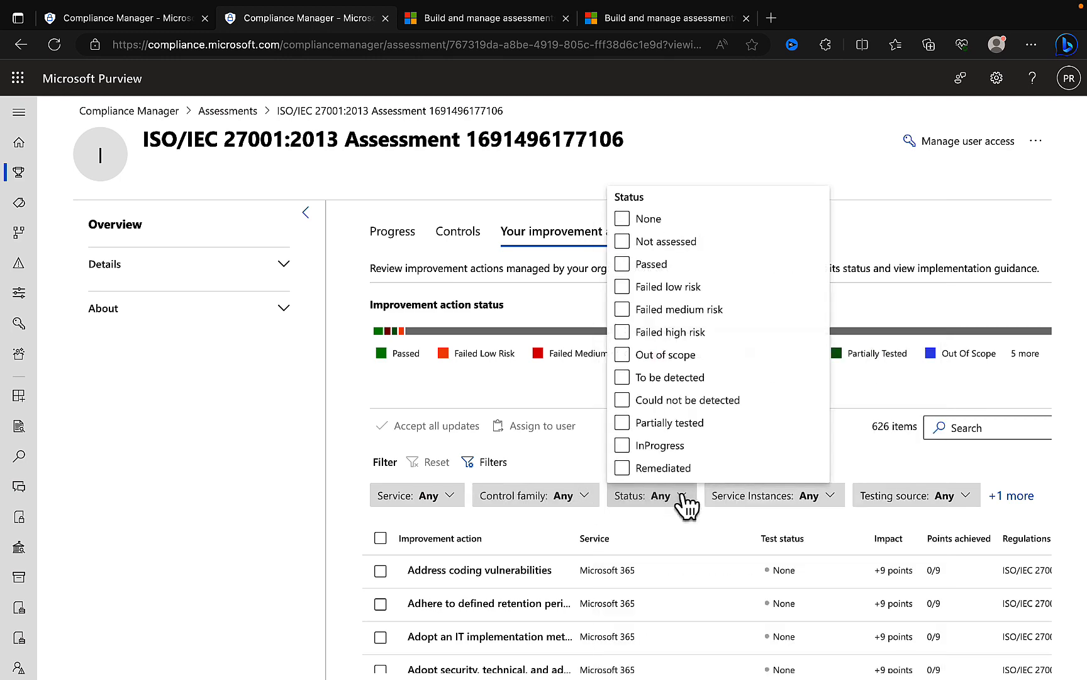
{"action": "left_click", "coordinate": [685, 292]}
{"action": "left_click", "coordinate": [682, 264]}
{"action": "left_click", "coordinate": [724, 333]}
{"action": "left_click", "coordinate": [710, 354]}
{"action": "left_click", "coordinate": [748, 150]}
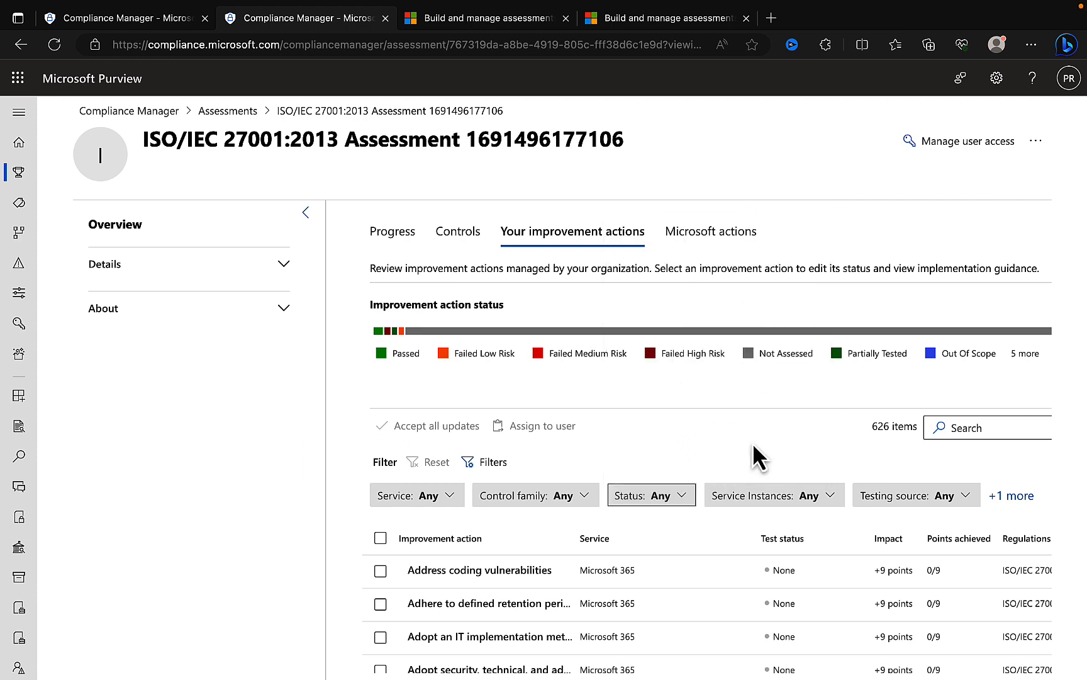
{"action": "left_click", "coordinate": [825, 497]}
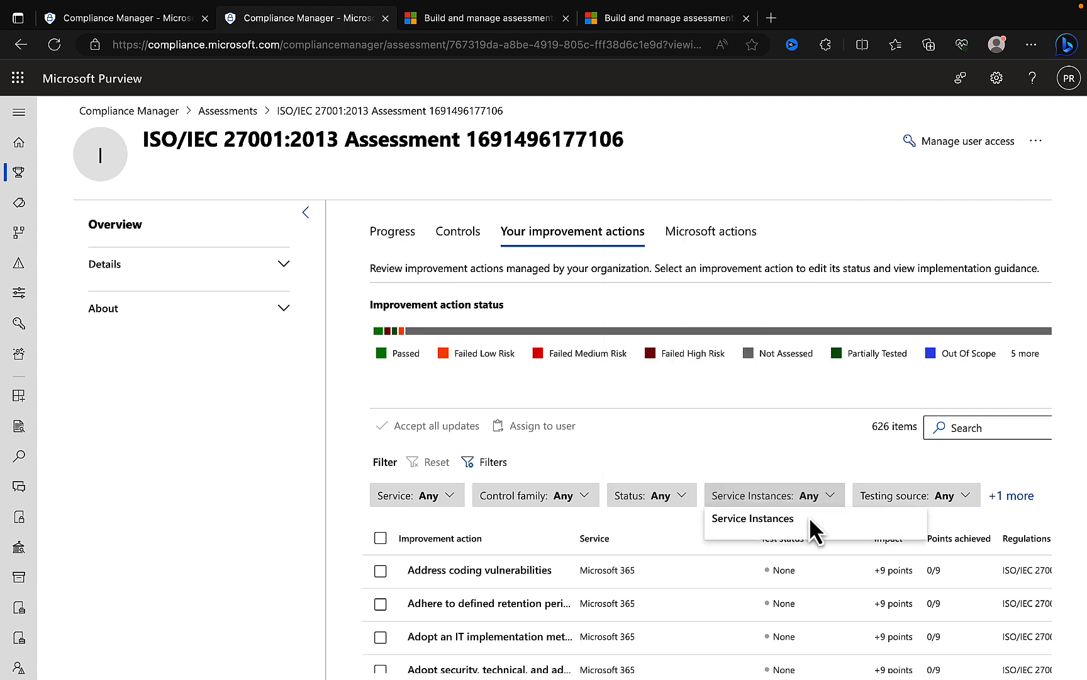
- Filter the improvement actions by the Automatic testing source and look over the filtered actions
{"action": "left_click", "coordinate": [966, 500]}
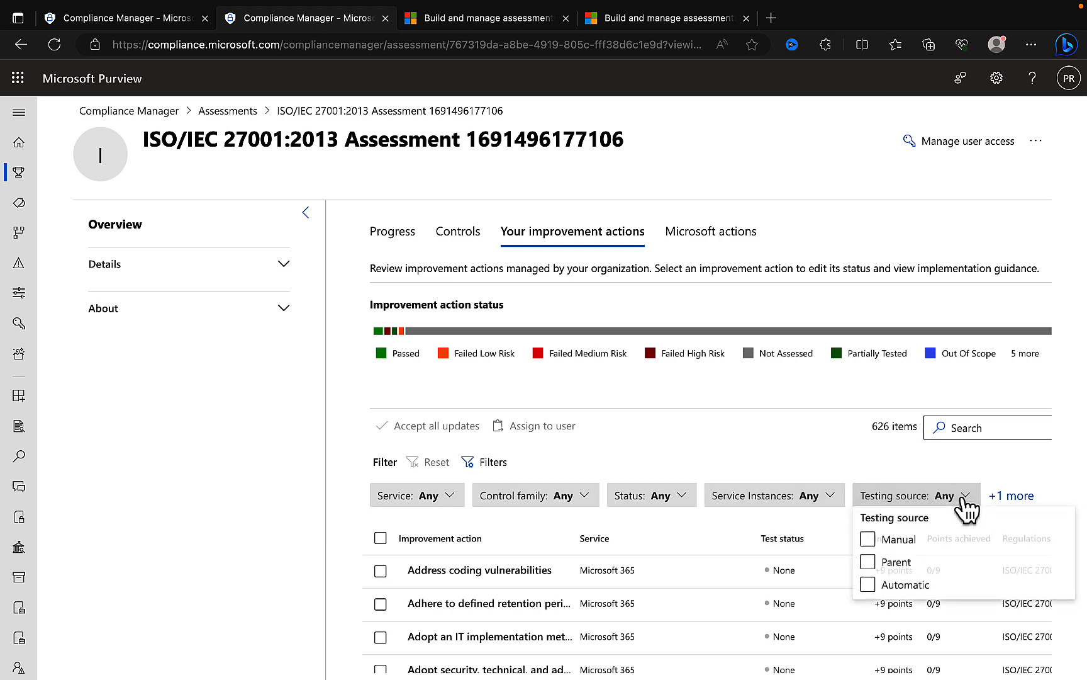
{"action": "left_click", "coordinate": [893, 563]}
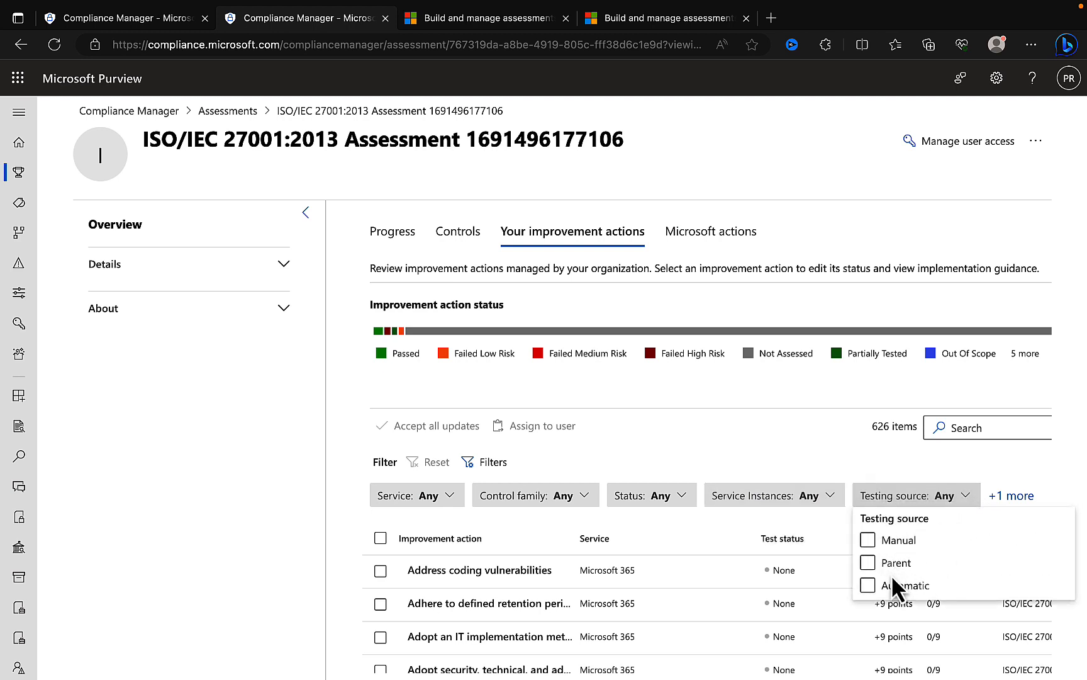
{"action": "left_click", "coordinate": [892, 582]}
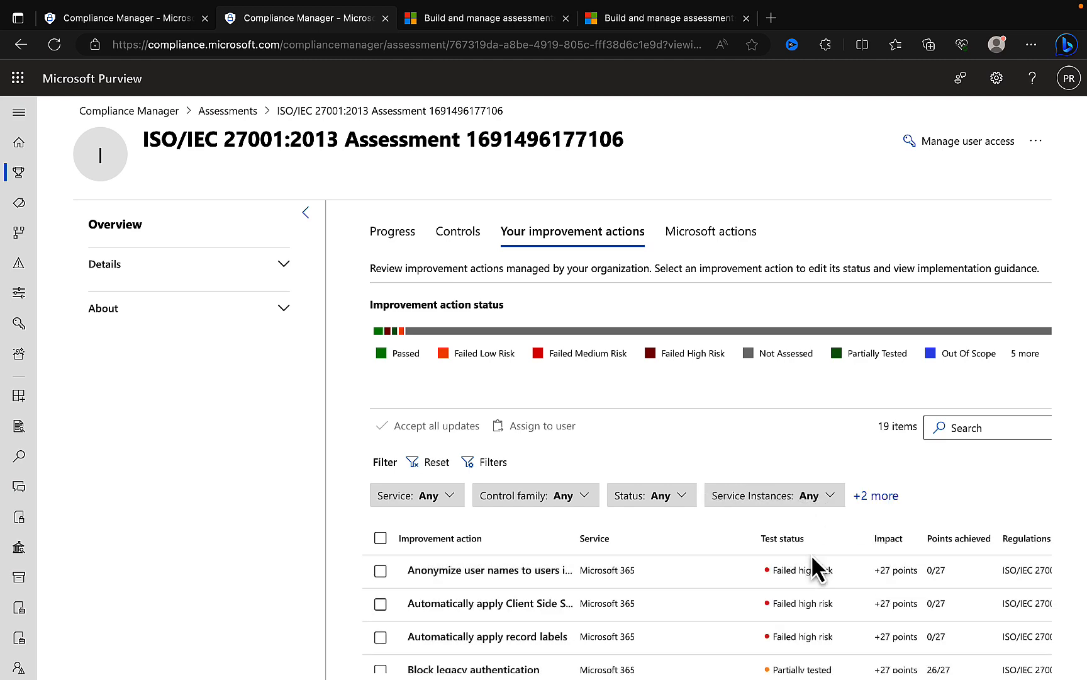
{"action": "scroll", "coordinate": [811, 554], "scroll_direction": "down", "scroll_amount": 3}
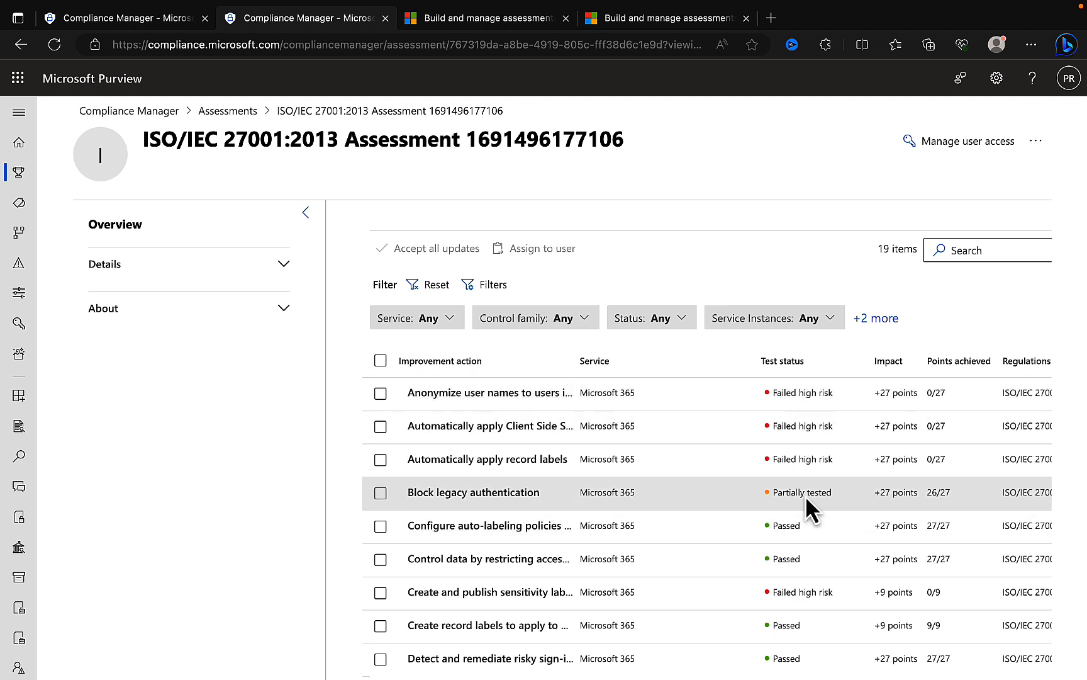
- Open the Block legacy authentication action and review its overview details and testing source type
{"action": "left_click", "coordinate": [463, 498]}
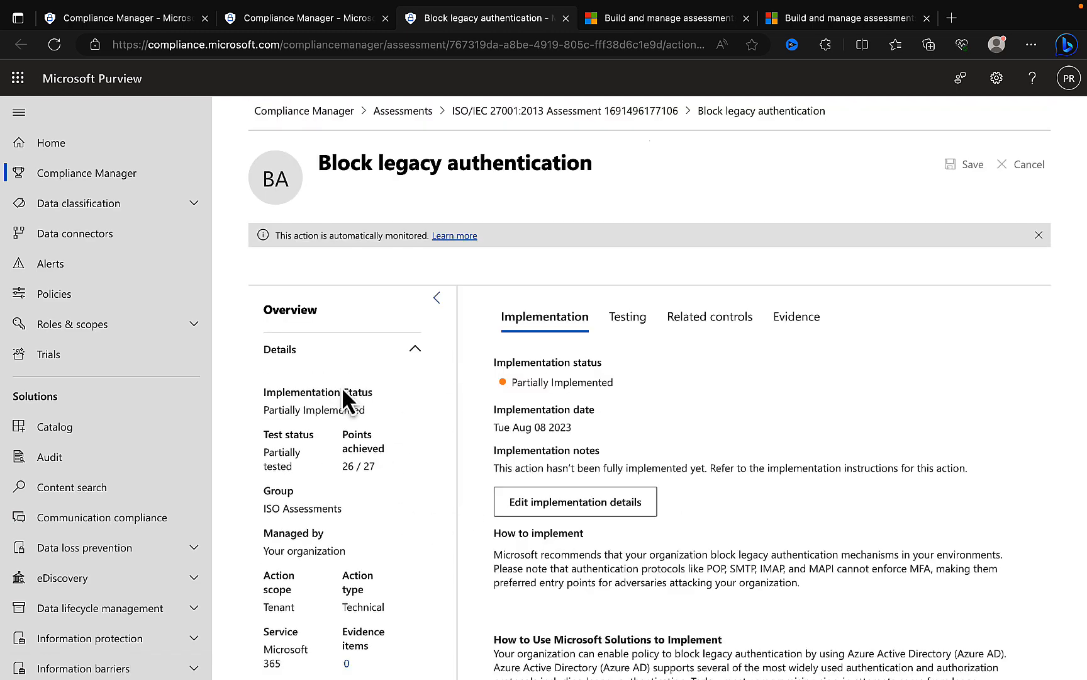
{"action": "left_click", "coordinate": [75, 118]}
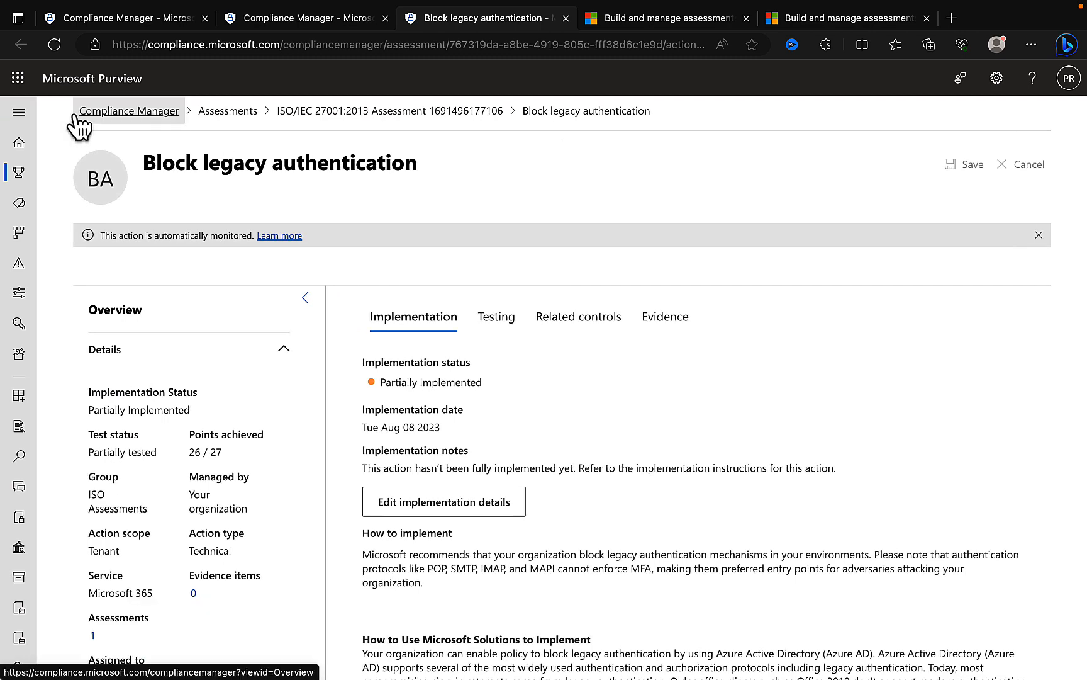
{"action": "scroll", "coordinate": [245, 493], "scroll_direction": "down", "scroll_amount": 3}
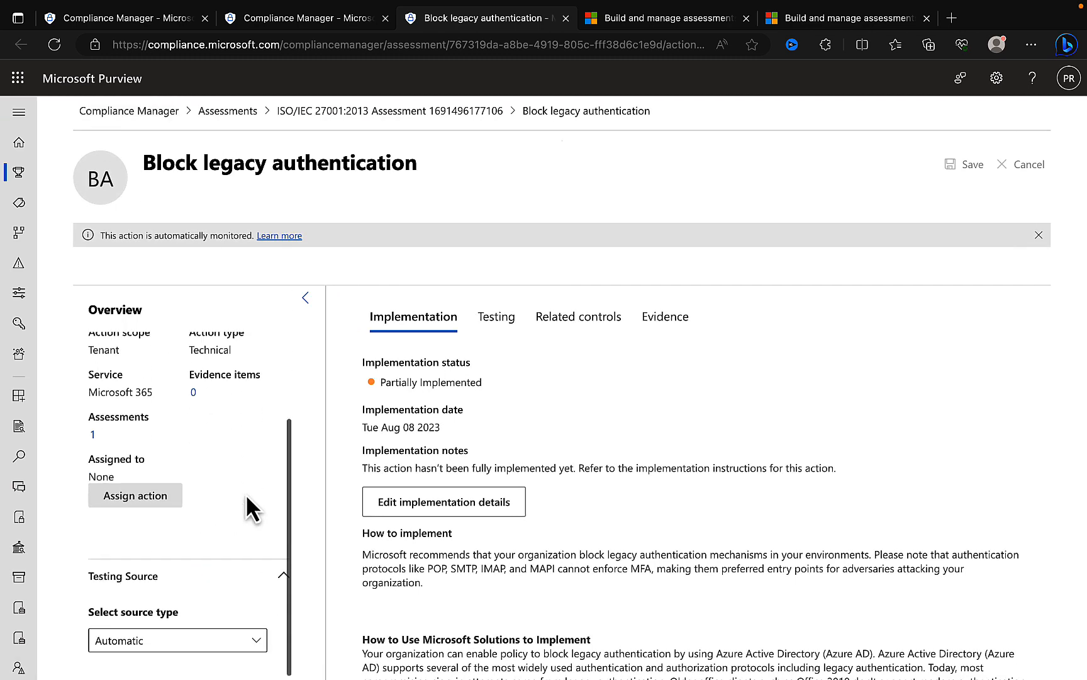
{"action": "left_click", "coordinate": [256, 636]}
{"action": "left_click", "coordinate": [257, 637]}
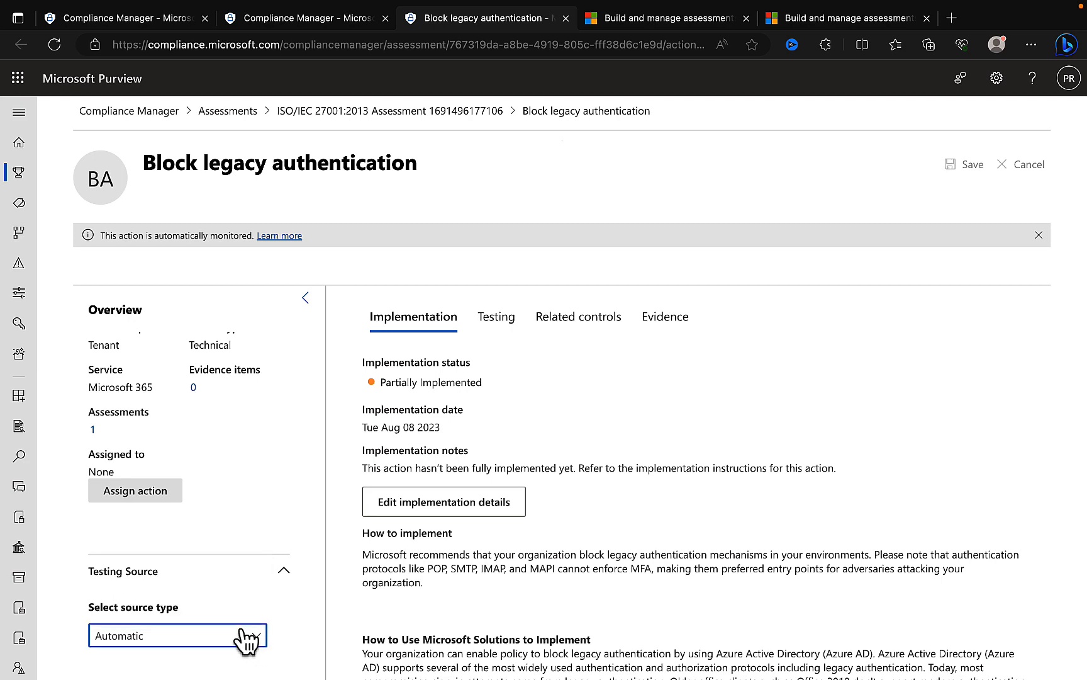
- Read the implementation guidance for Block legacy authentication and launch the linked Conditional Access policies page in the Azure portal
{"action": "scroll", "coordinate": [612, 576], "scroll_direction": "down", "scroll_amount": 1}
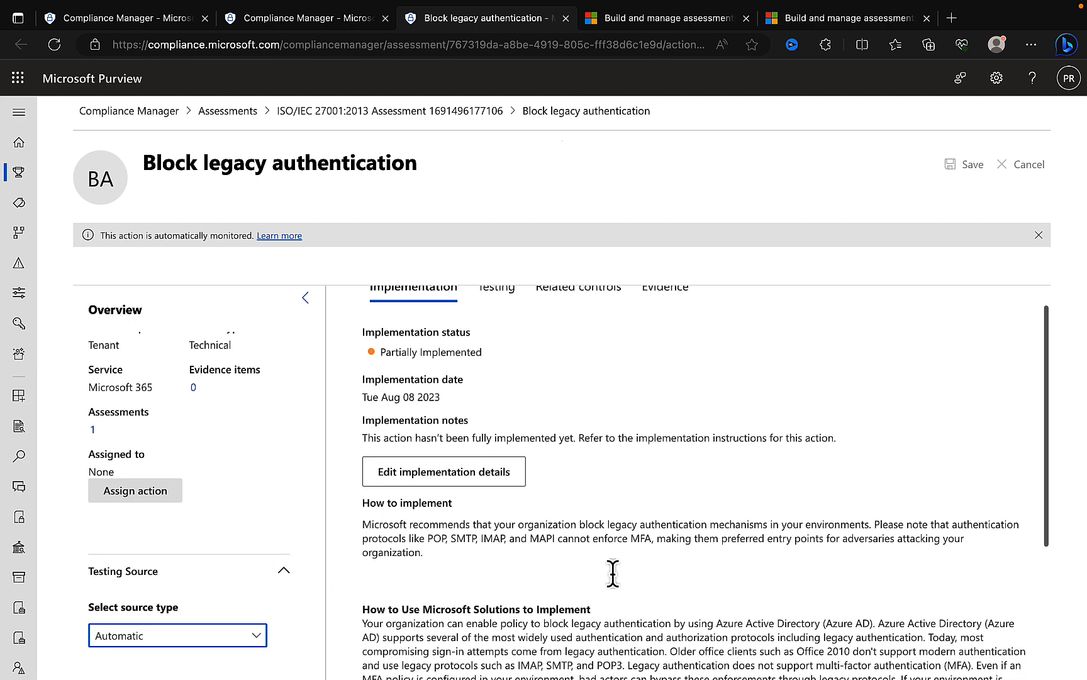
{"action": "scroll", "coordinate": [612, 572], "scroll_direction": "down", "scroll_amount": 1}
{"action": "scroll", "coordinate": [612, 573], "scroll_direction": "down", "scroll_amount": 2}
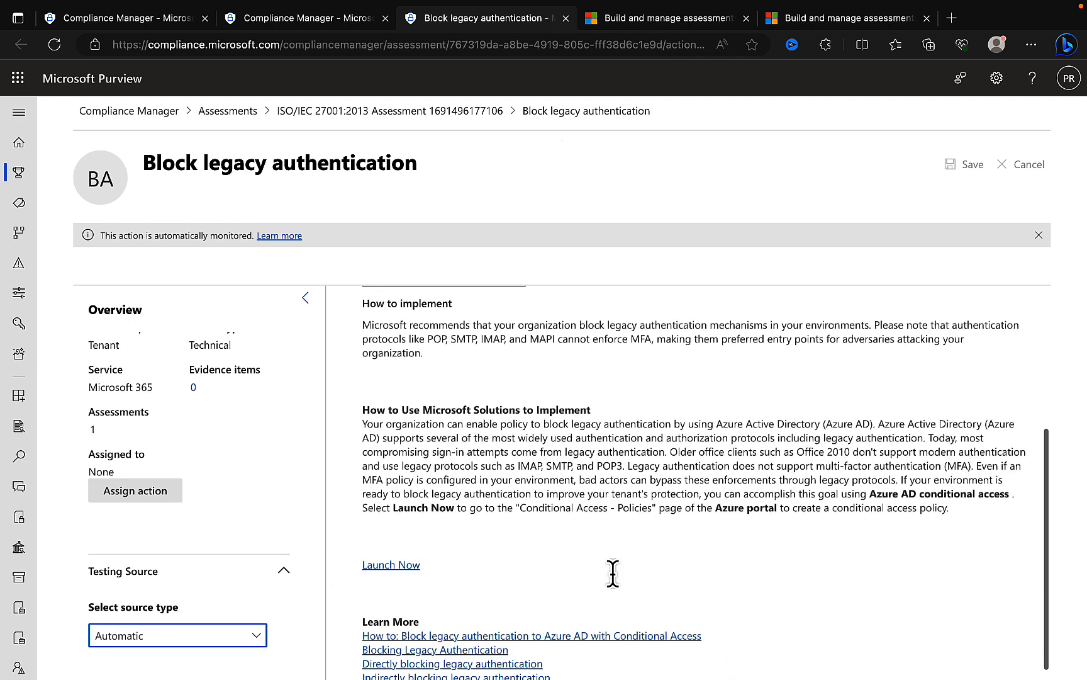
{"action": "scroll", "coordinate": [612, 574], "scroll_direction": "down", "scroll_amount": 1}
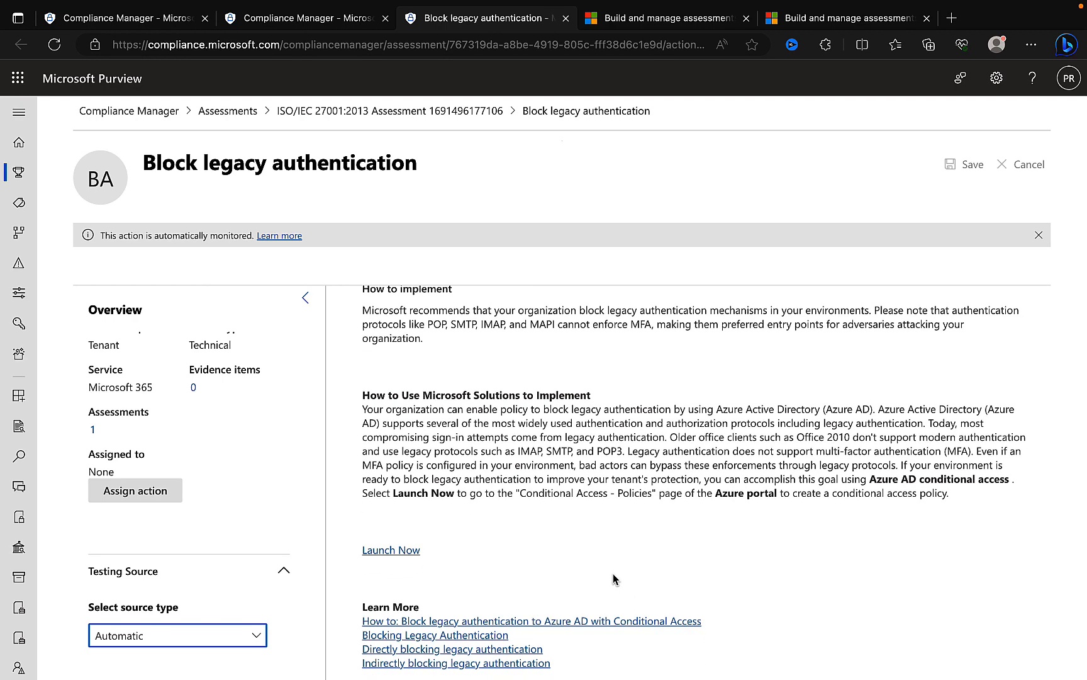
{"action": "scroll", "coordinate": [612, 573], "scroll_direction": "up", "scroll_amount": 4}
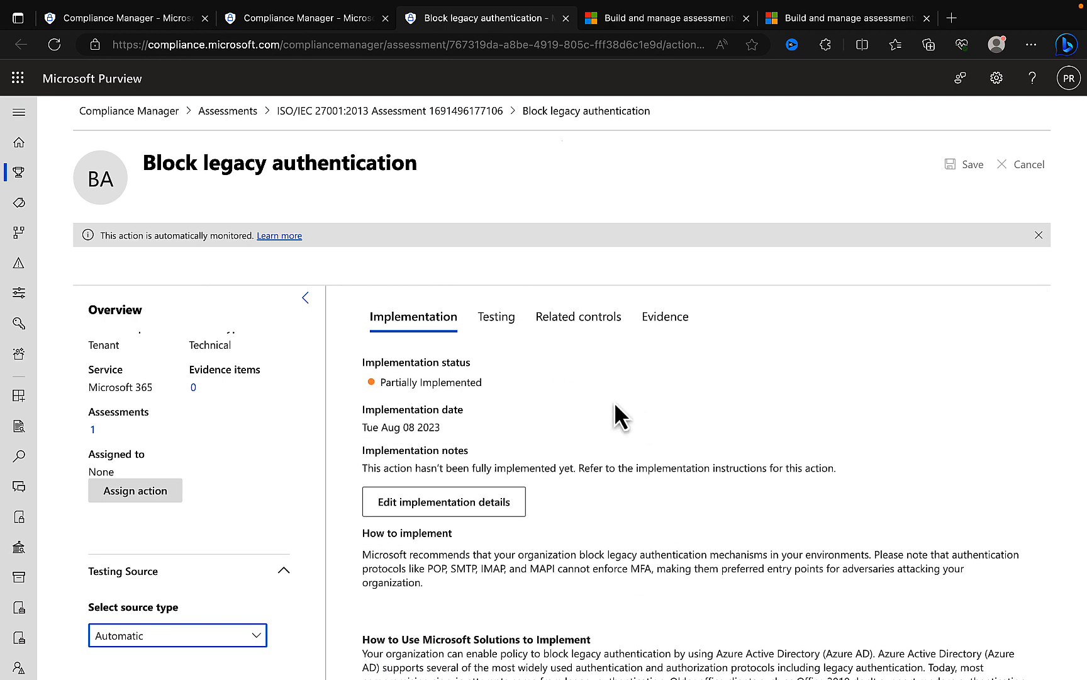
{"action": "scroll", "coordinate": [604, 436], "scroll_direction": "down", "scroll_amount": 1}
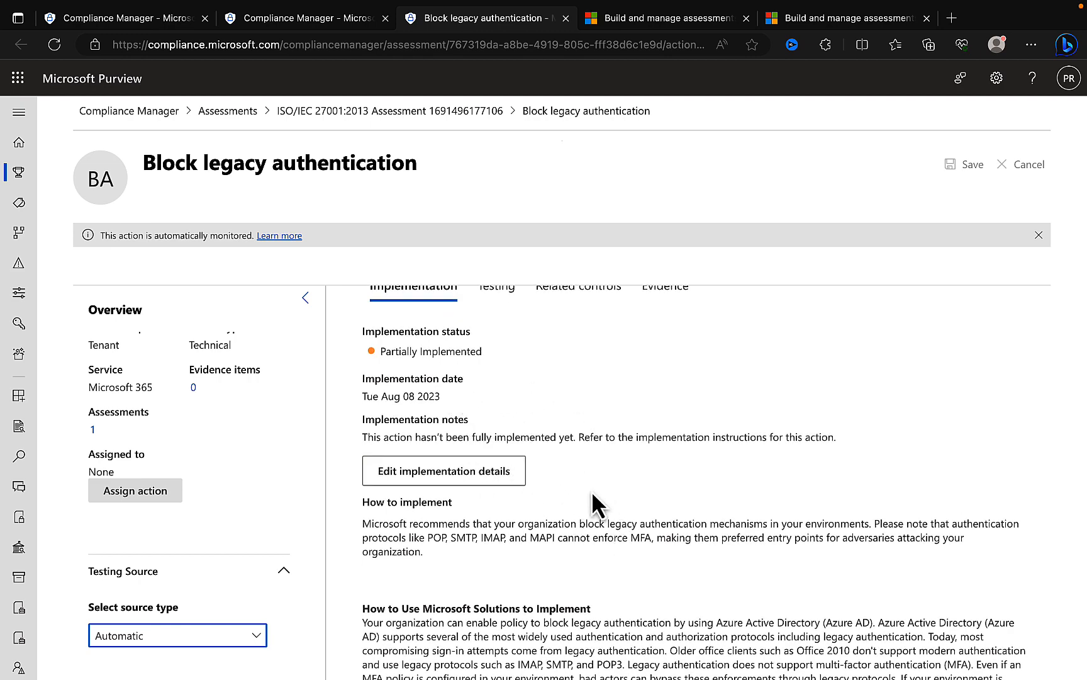
{"action": "scroll", "coordinate": [592, 497], "scroll_direction": "down", "scroll_amount": 4}
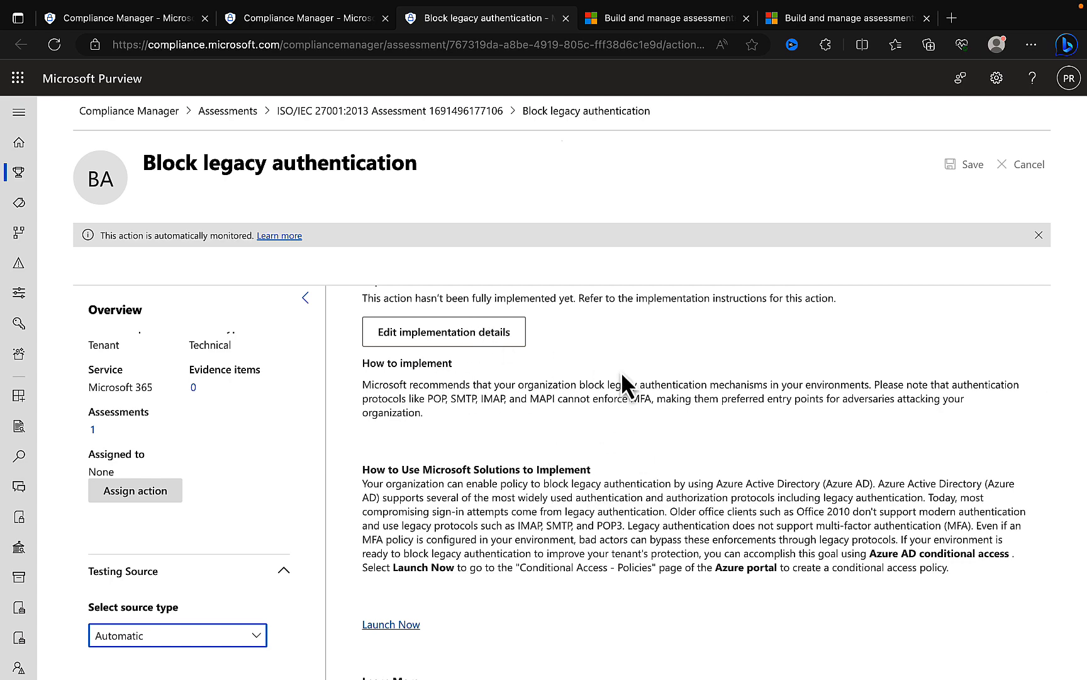
{"action": "scroll", "coordinate": [539, 408], "scroll_direction": "down", "scroll_amount": 2}
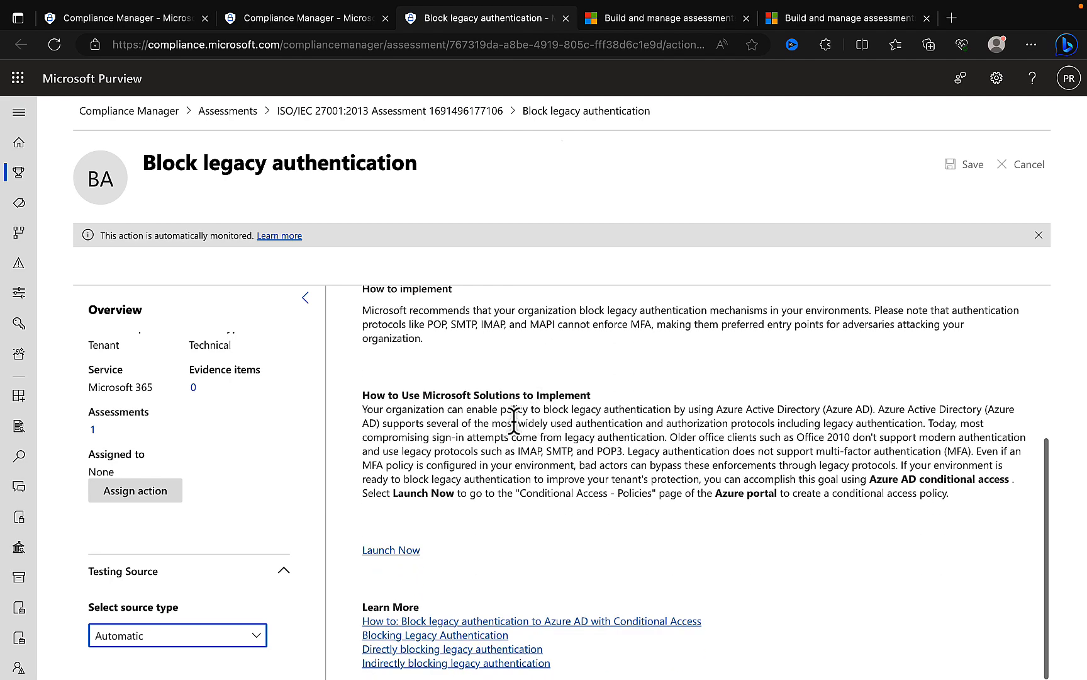
{"action": "left_click", "coordinate": [391, 551]}
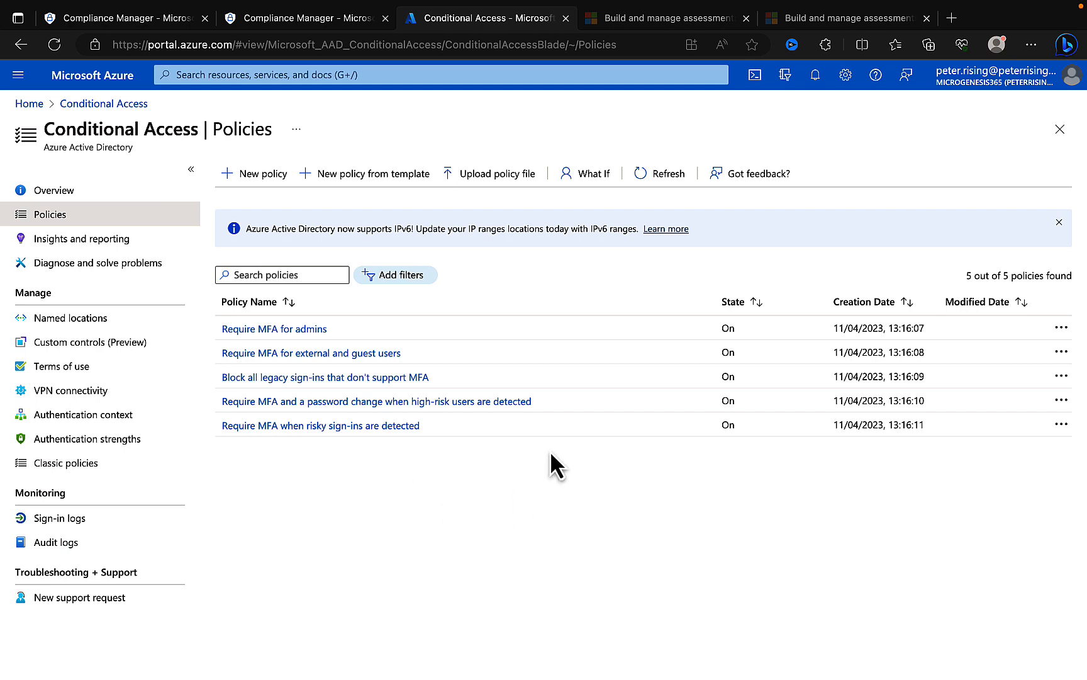
- Return to the assessment's filtered improvement actions in Microsoft Purview, deselect Block legacy authentication and look over the rest of the list
{"action": "left_click", "coordinate": [328, 20]}
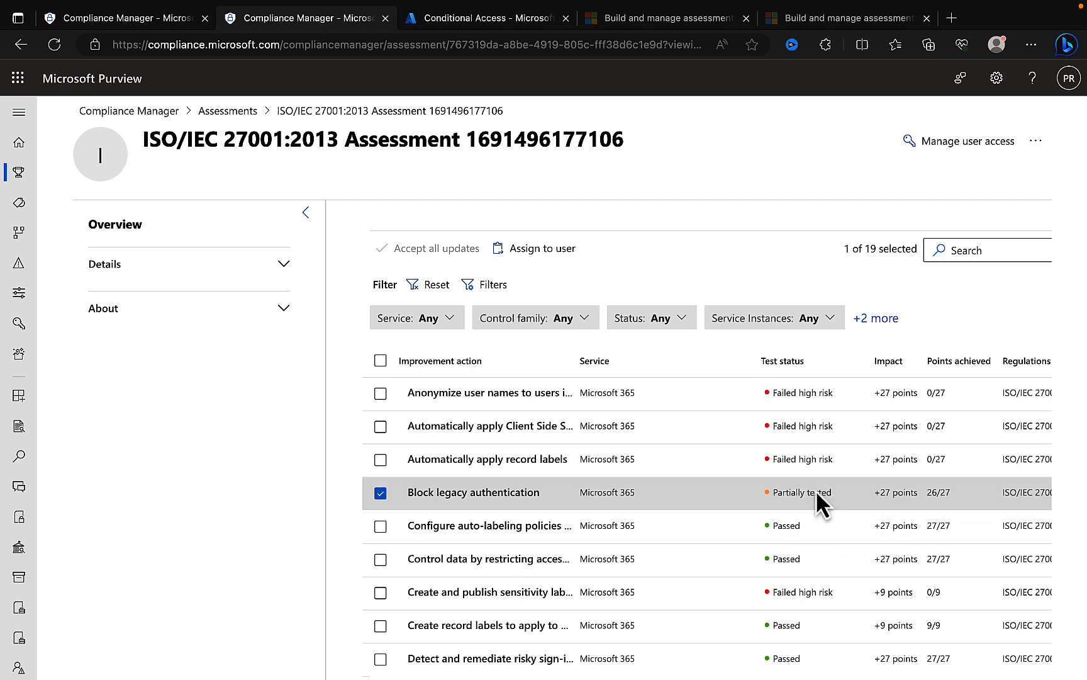
{"action": "left_click", "coordinate": [380, 492]}
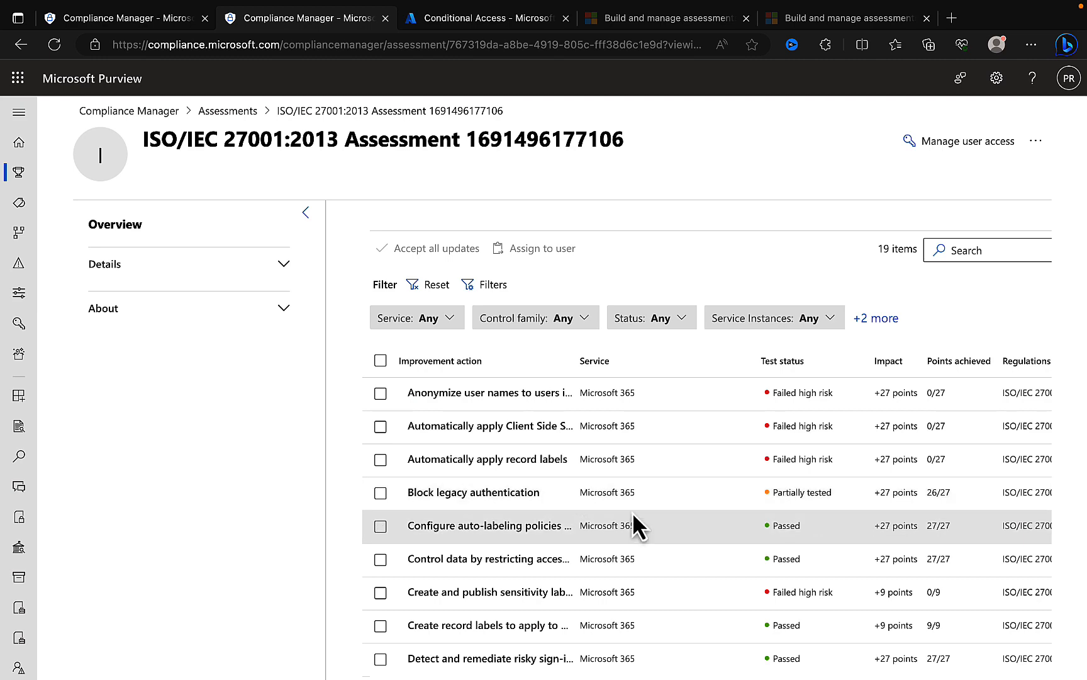
{"action": "scroll", "coordinate": [632, 512], "scroll_direction": "down", "scroll_amount": 5}
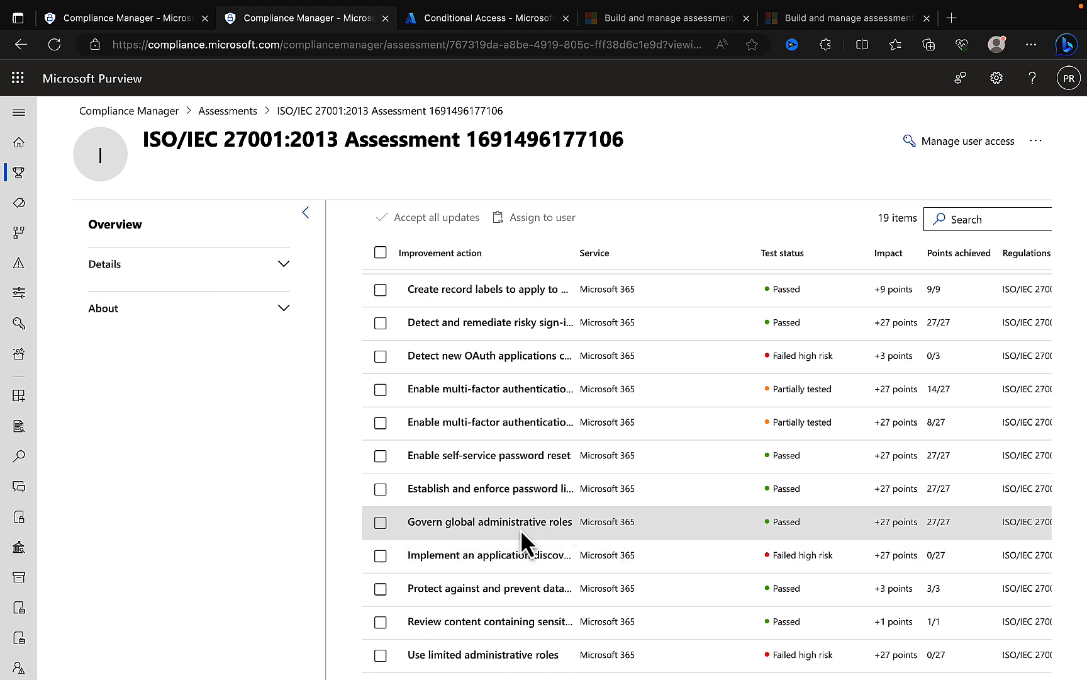
- Open the Govern global administrative roles action and read its implementation details and guidance
{"action": "left_click", "coordinate": [464, 521]}
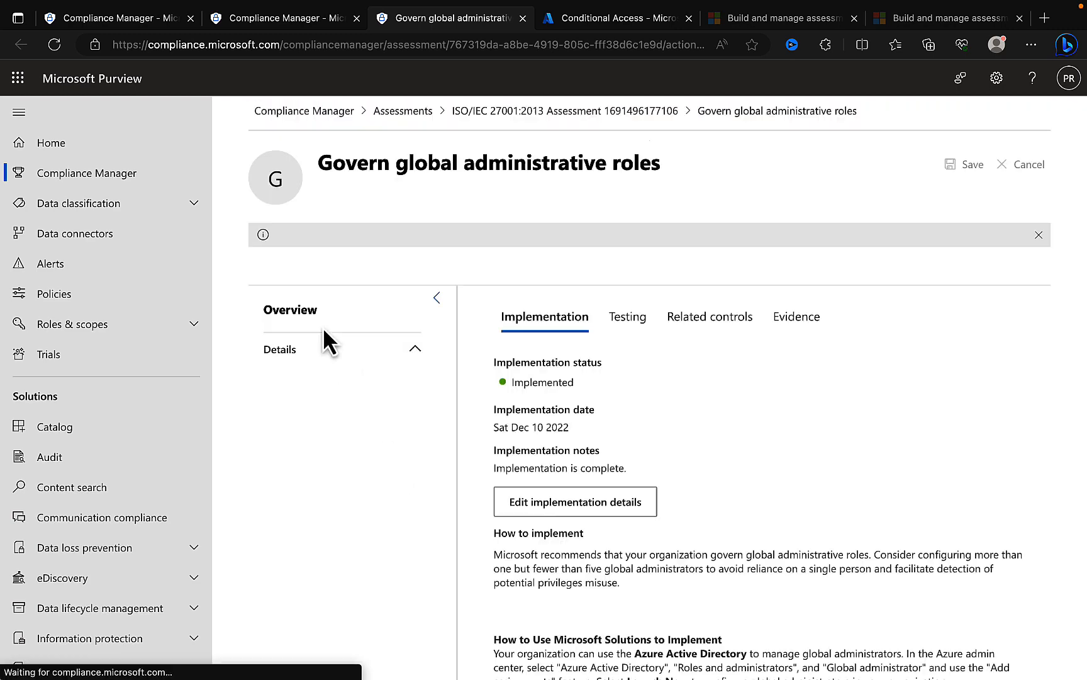
{"action": "left_click", "coordinate": [55, 115]}
{"action": "scroll", "coordinate": [433, 412], "scroll_direction": "down", "scroll_amount": 1}
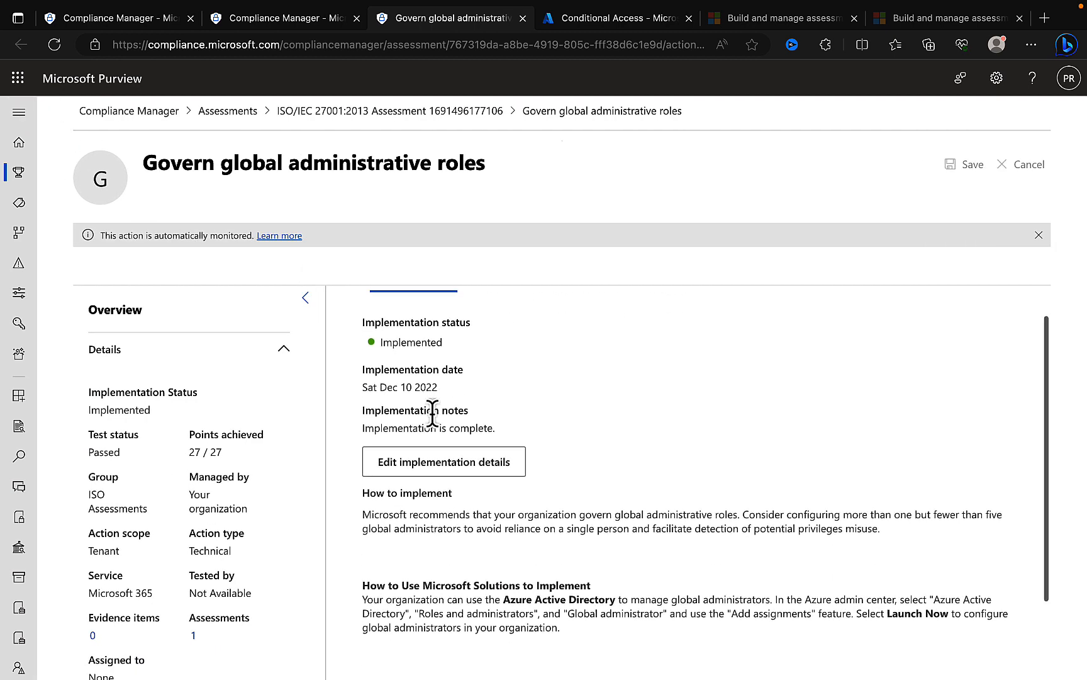
{"action": "scroll", "coordinate": [433, 415], "scroll_direction": "down", "scroll_amount": 3}
{"action": "scroll", "coordinate": [433, 416], "scroll_direction": "down", "scroll_amount": 1}
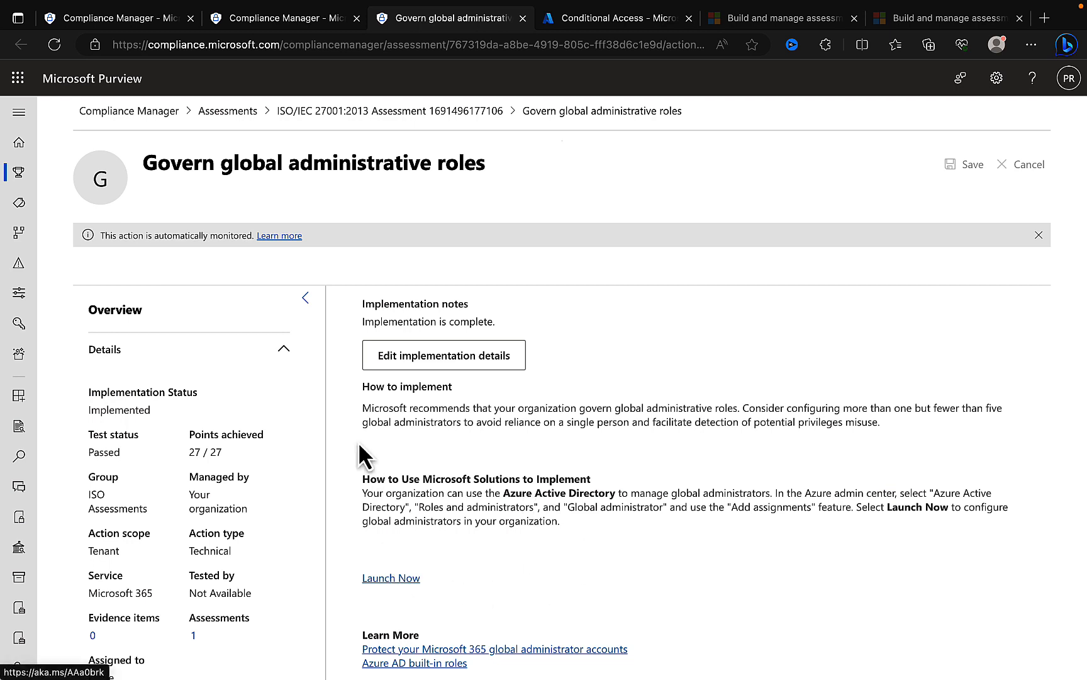
- Launch the linked Global administrator assignments page, close it, and return to the Compliance Manager assessments list
{"action": "left_click", "coordinate": [403, 579]}
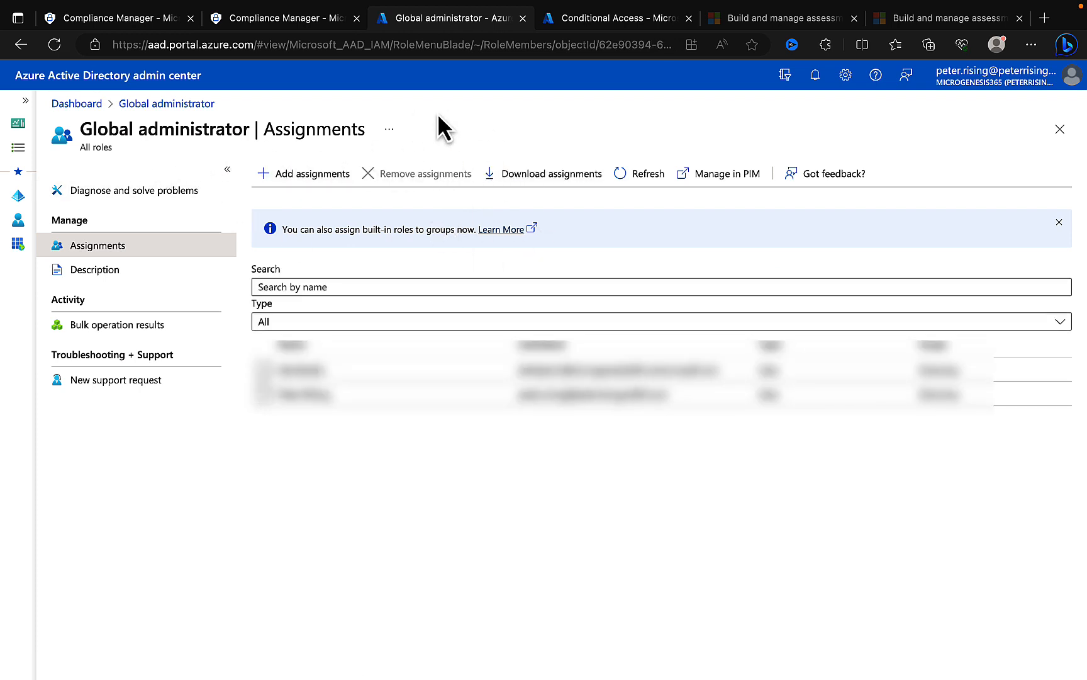
{"action": "left_click", "coordinate": [523, 18]}
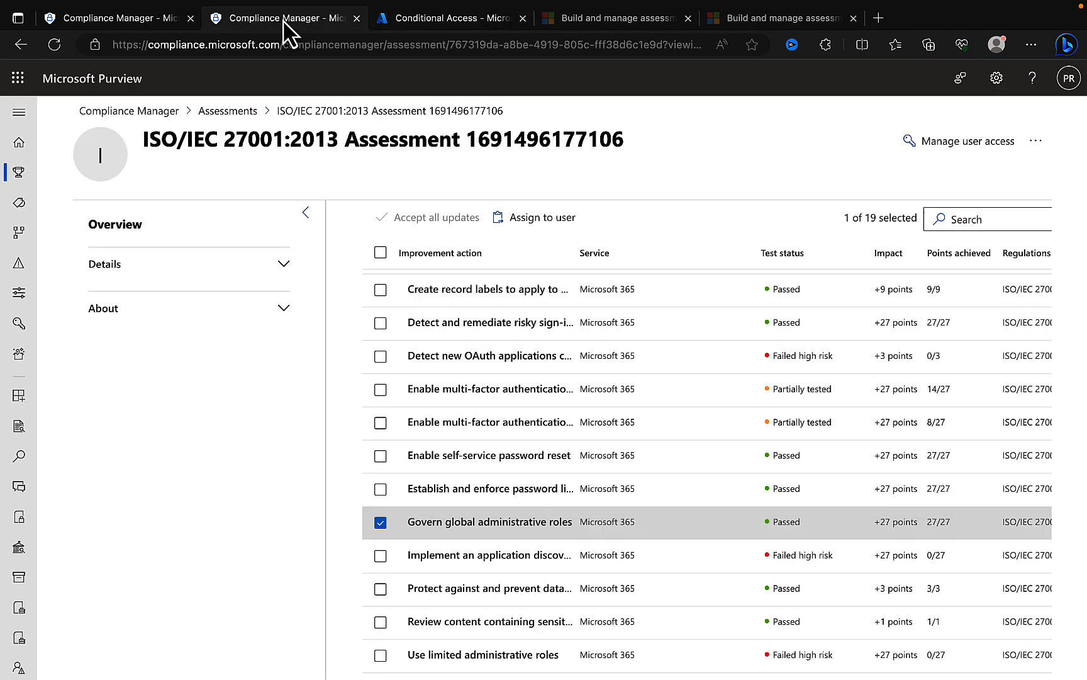
{"action": "left_click", "coordinate": [229, 111]}
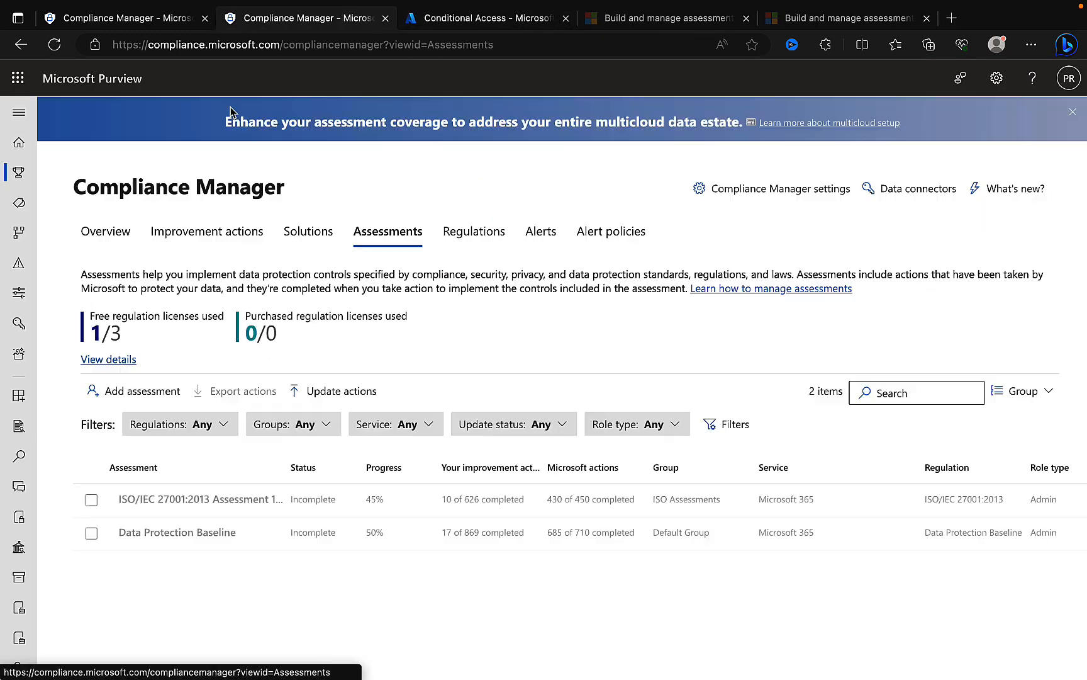